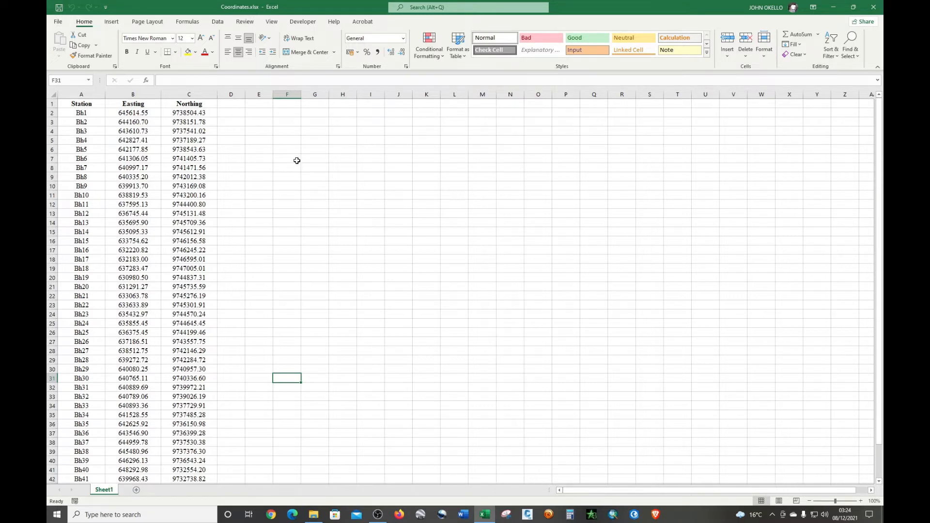
Step: Save a copy of the workbook in the Data folder as Coordinates.txt in Text (Tab delimited) format
click(57, 22)
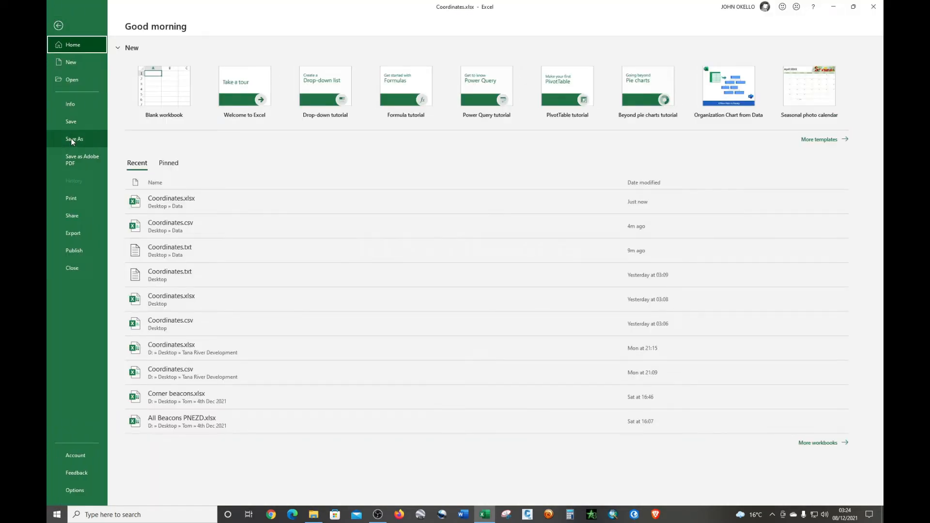
click(72, 139)
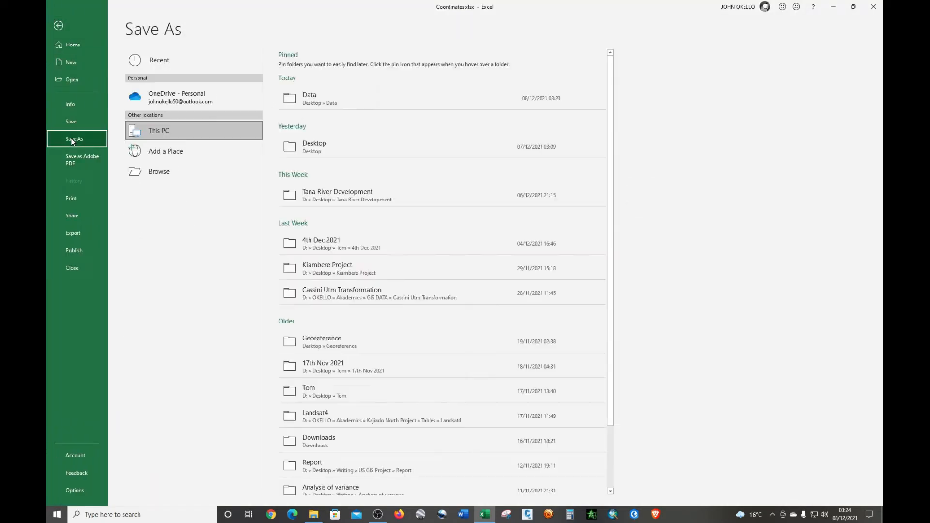
click(305, 97)
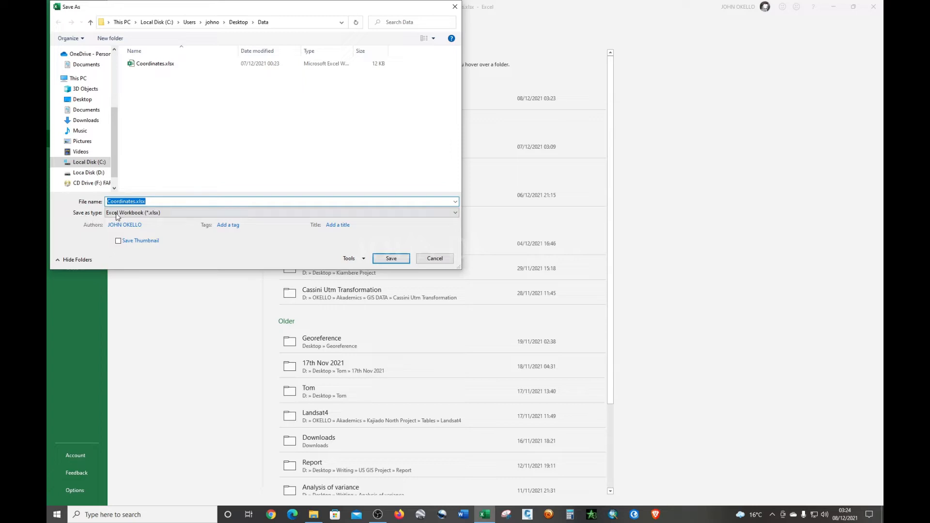
click(164, 213)
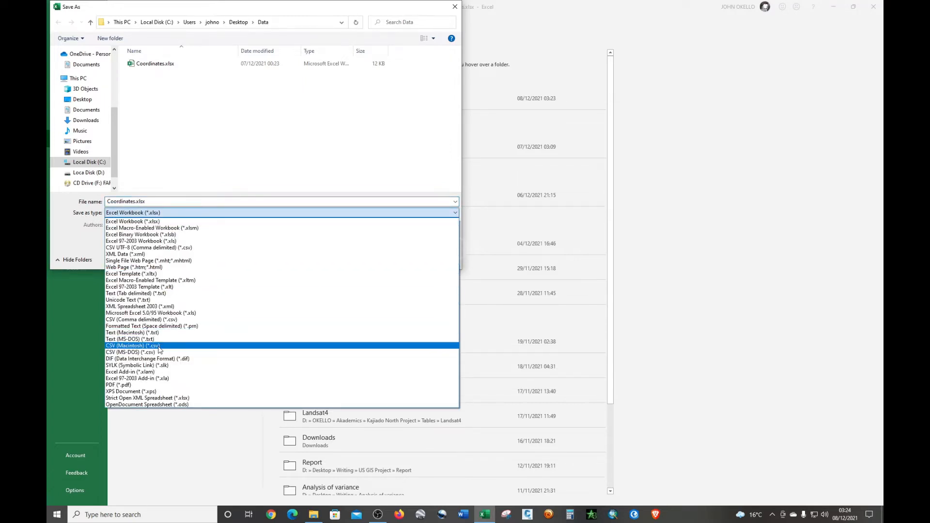
click(129, 294)
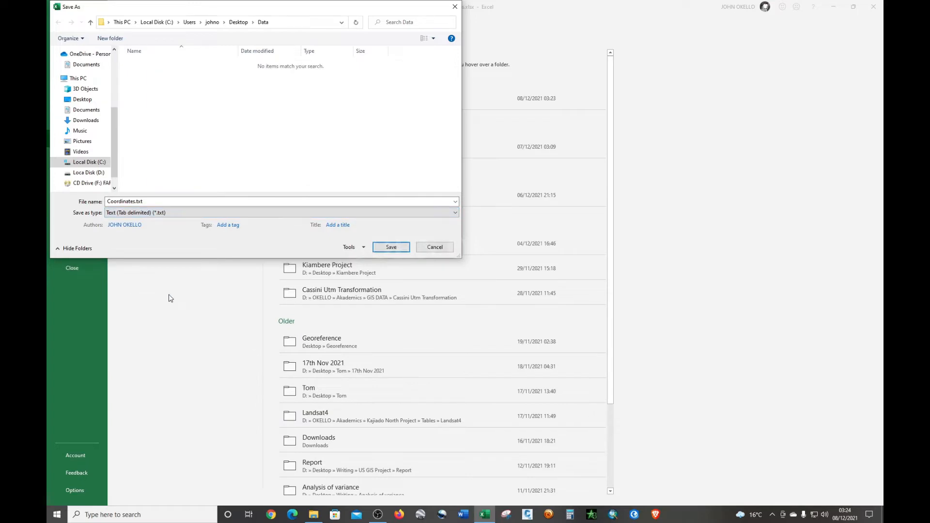
click(391, 248)
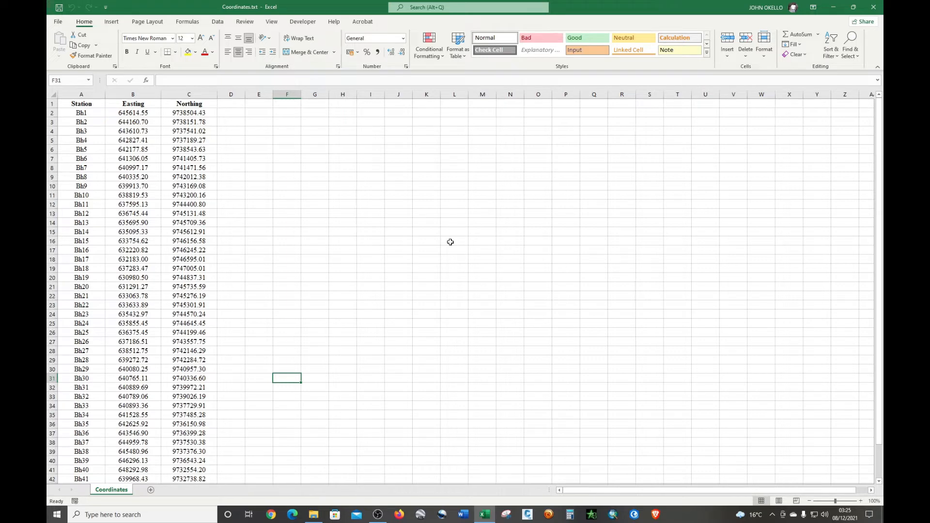
Step: Close the Excel workbook, minimize the Data folder window and start ArcMap with a blank map
click(873, 6)
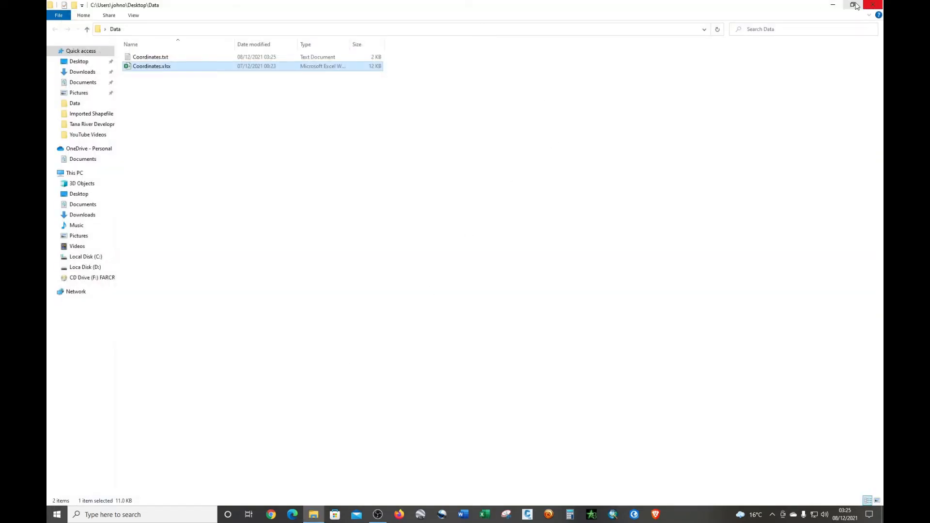
click(832, 5)
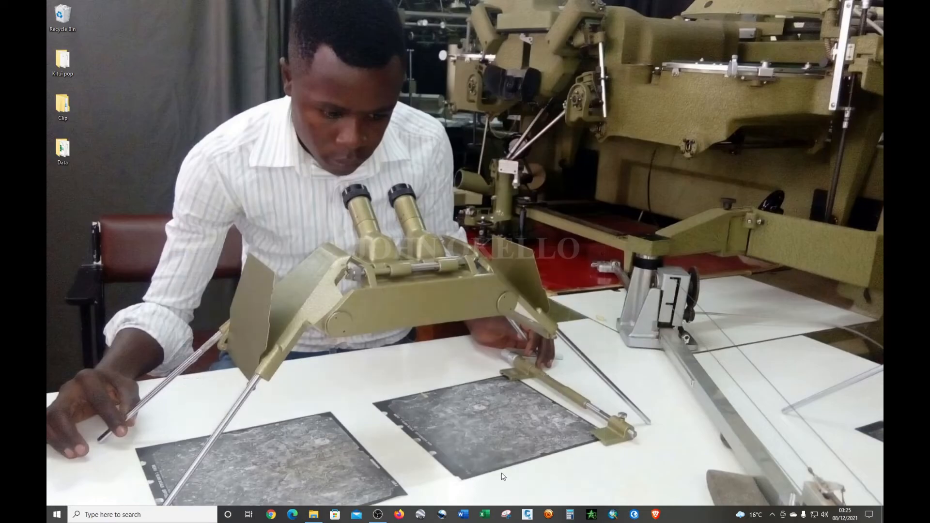
click(612, 513)
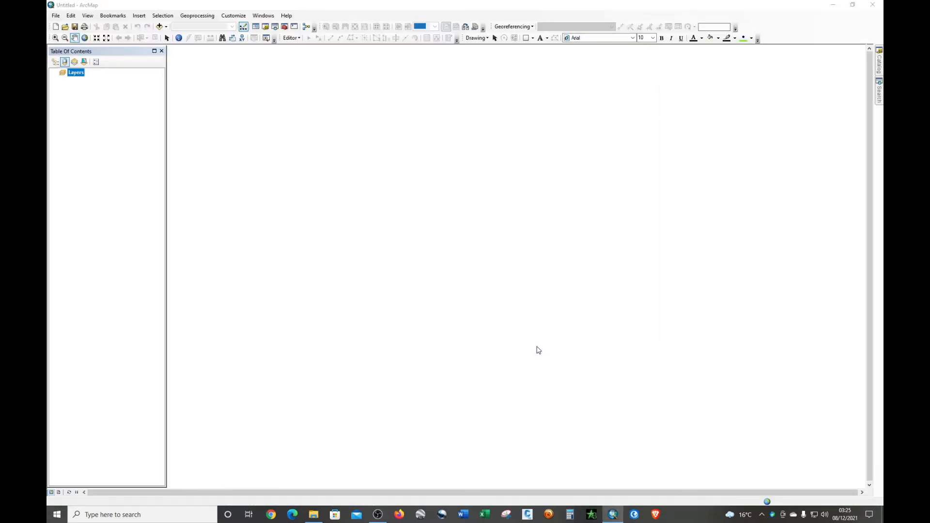
click(605, 354)
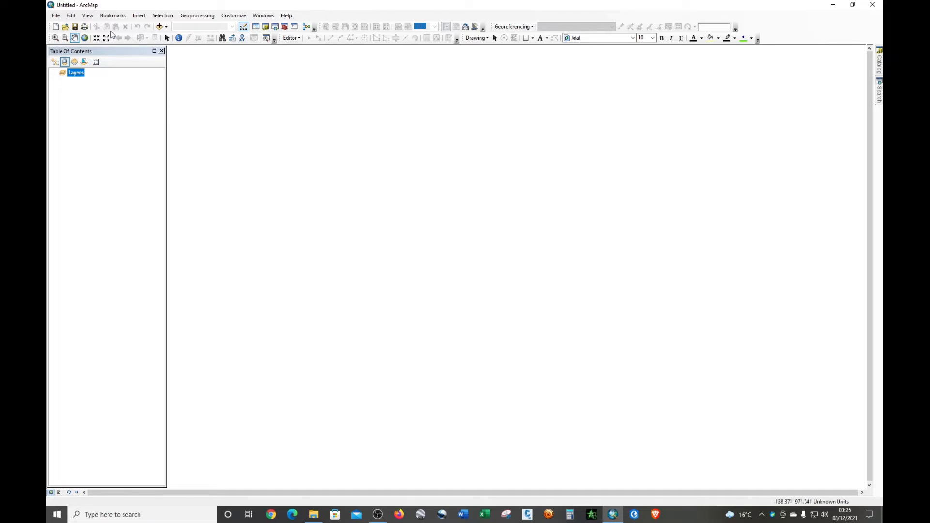
Step: Add the Coordinates.txt table from the Data folder to the map document
click(55, 17)
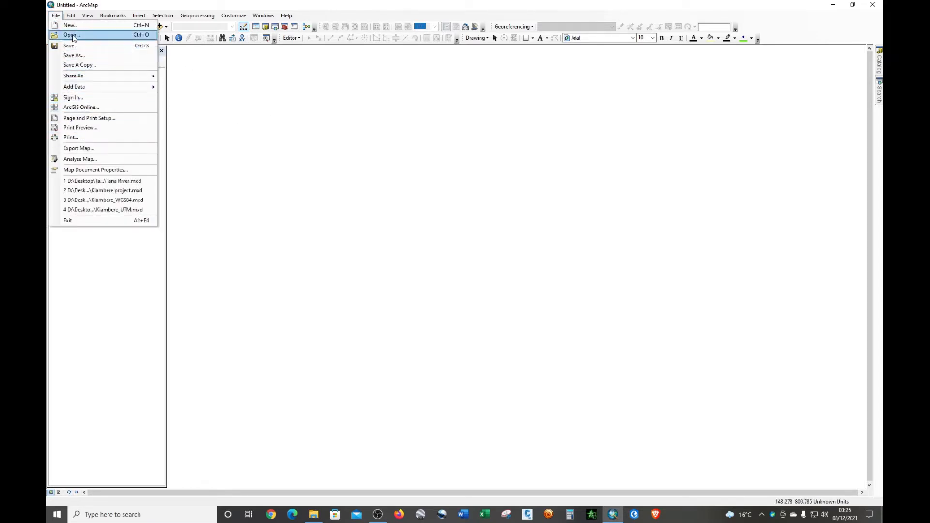
mouse_move(125, 87)
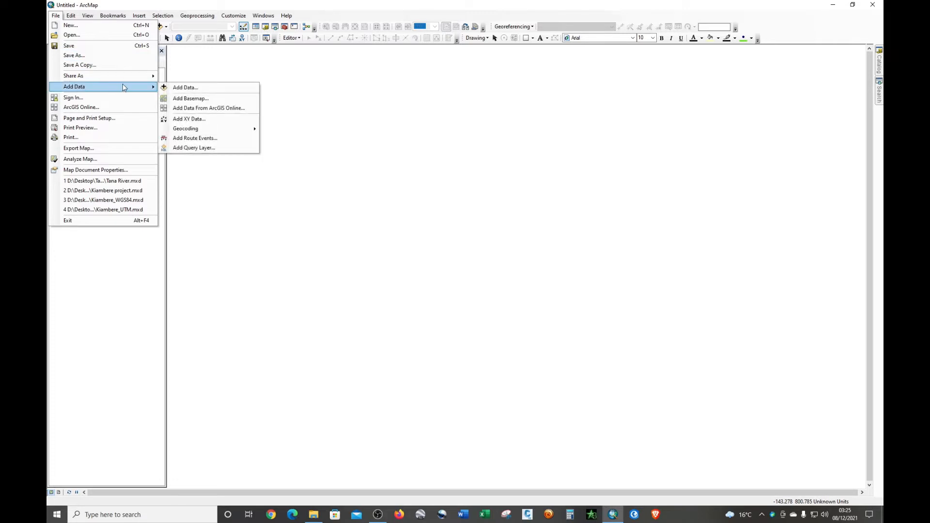
click(180, 90)
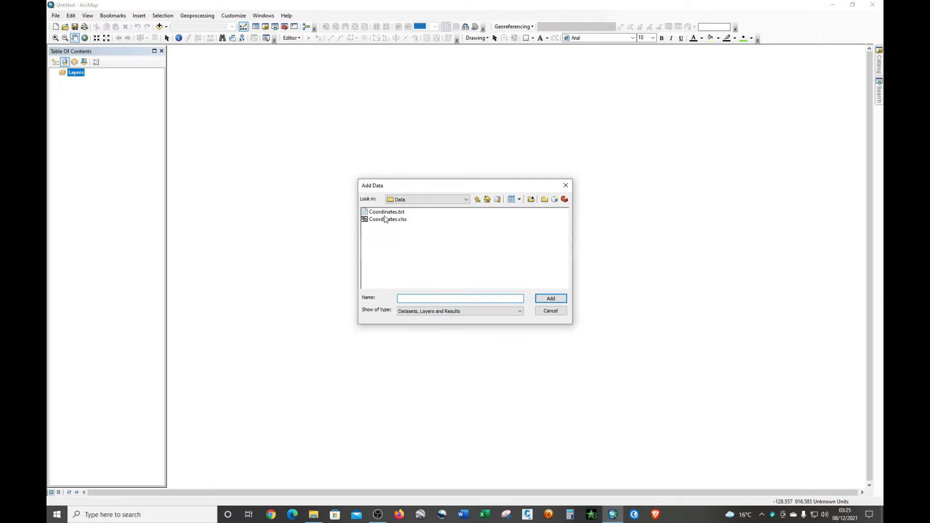
click(400, 213)
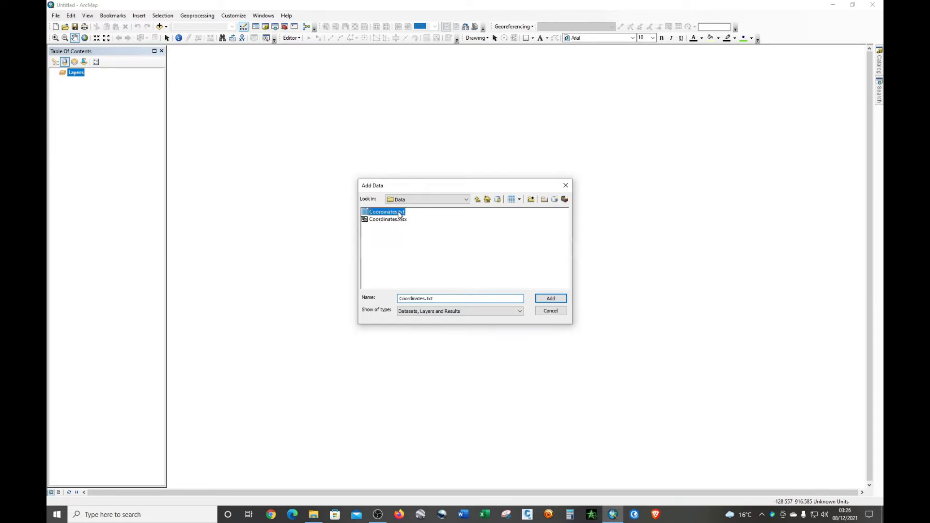
click(551, 299)
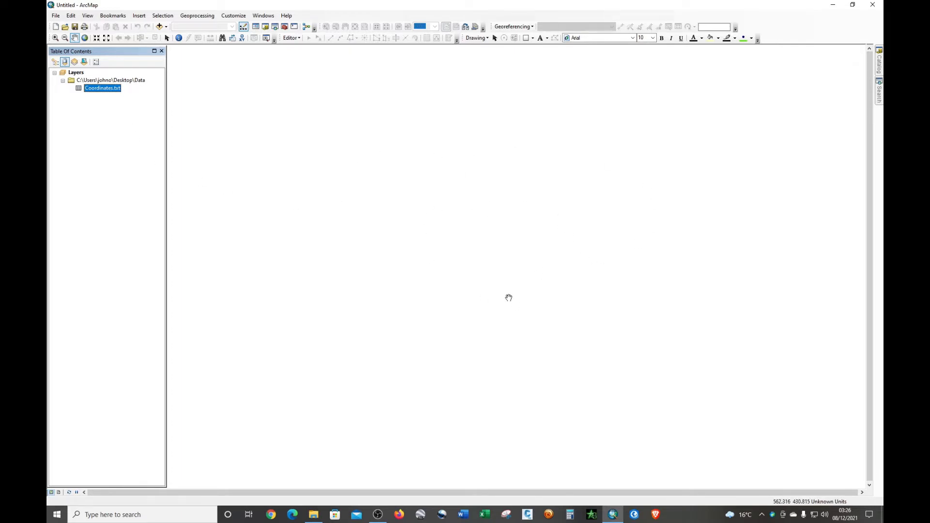
click(95, 113)
click(99, 87)
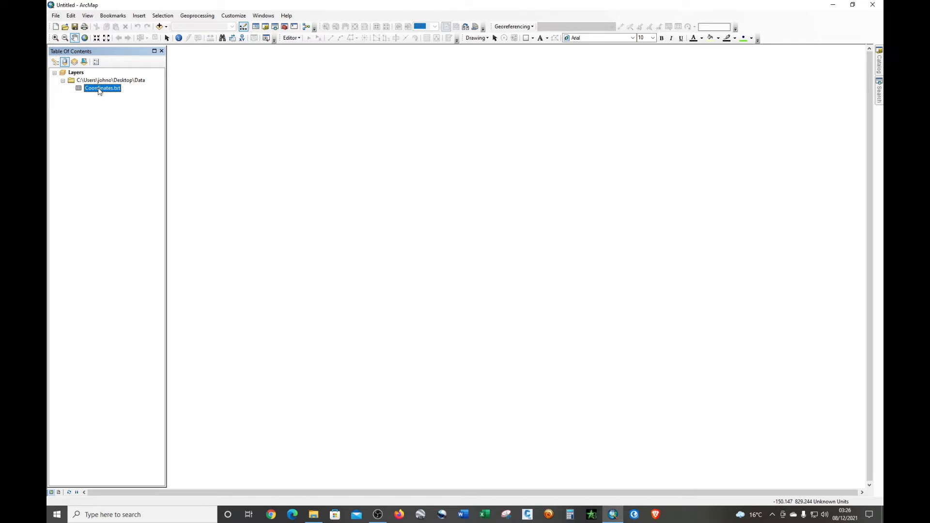
right_click(99, 91)
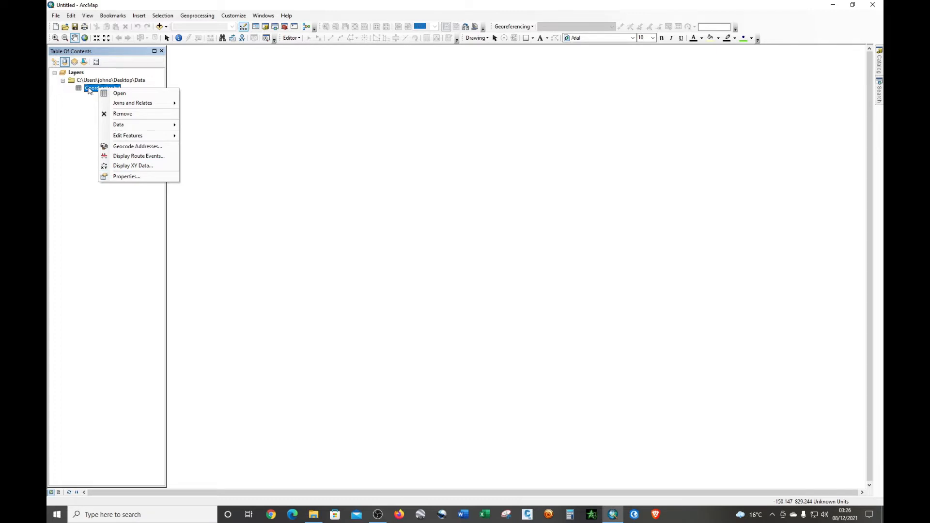
click(83, 104)
Step: Set up Display XY Data for the Coordinates.txt table with Easting as the X field and Northing as the Y field
click(90, 91)
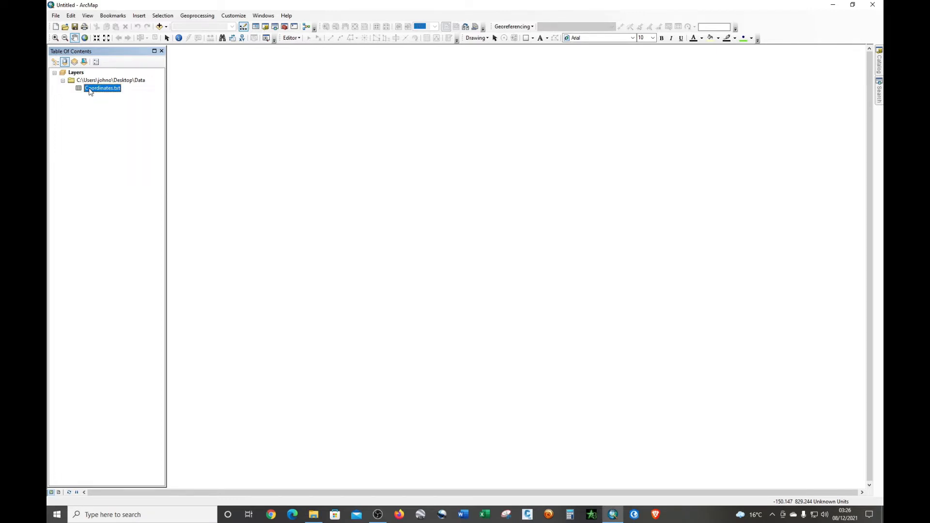
right_click(90, 91)
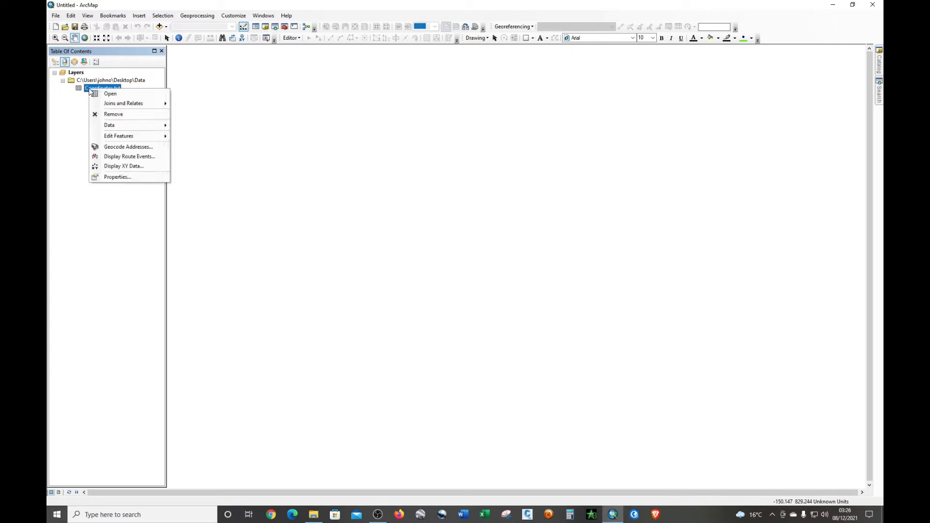
click(128, 167)
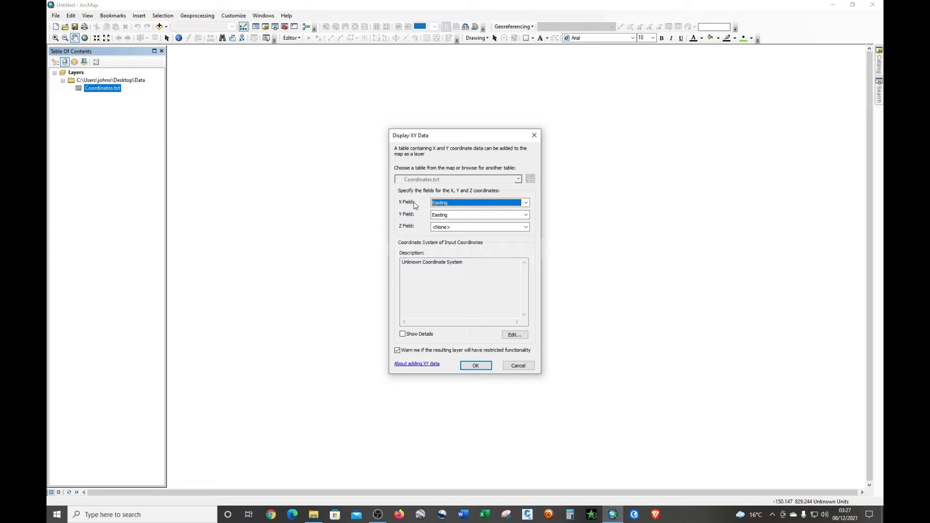
click(454, 207)
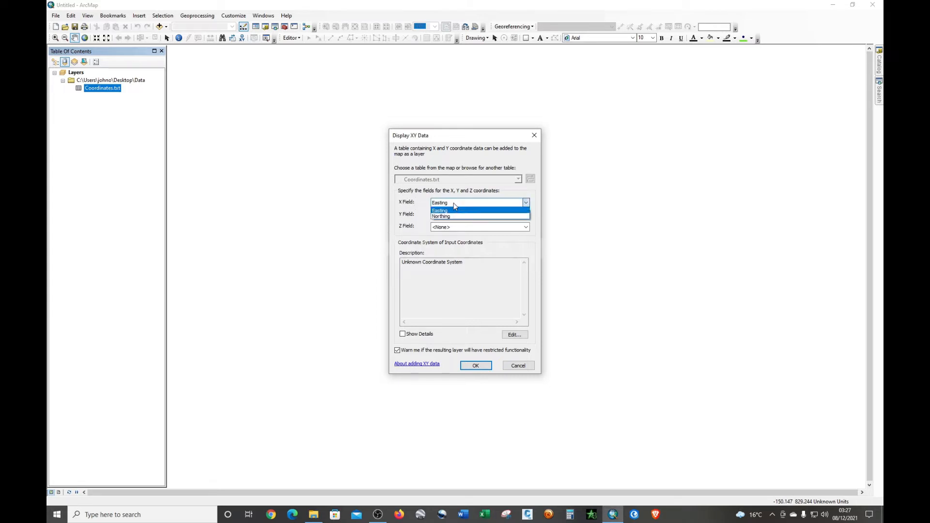
click(455, 209)
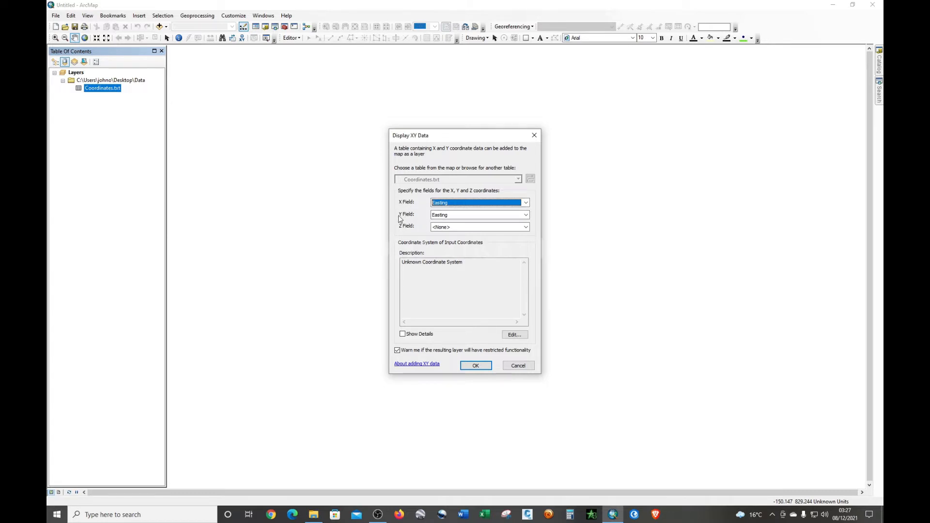
click(449, 216)
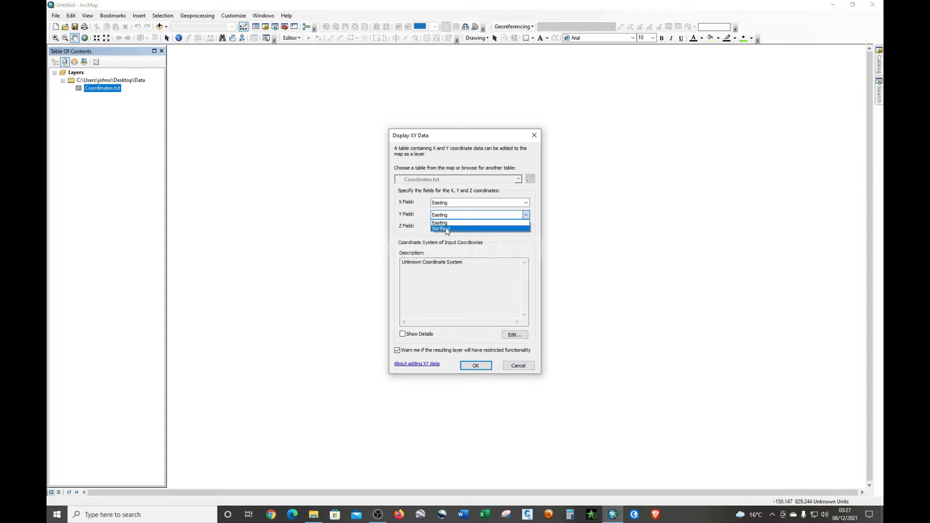
click(446, 230)
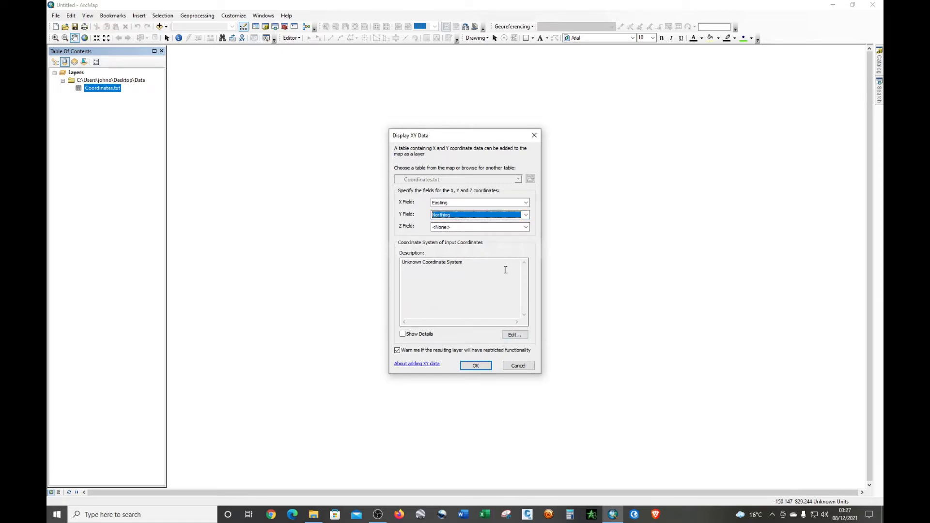
Step: Set the coordinate system of the input coordinates to the projected UTM system for Africa, Arc 1960 UTM Zone 37S
click(509, 337)
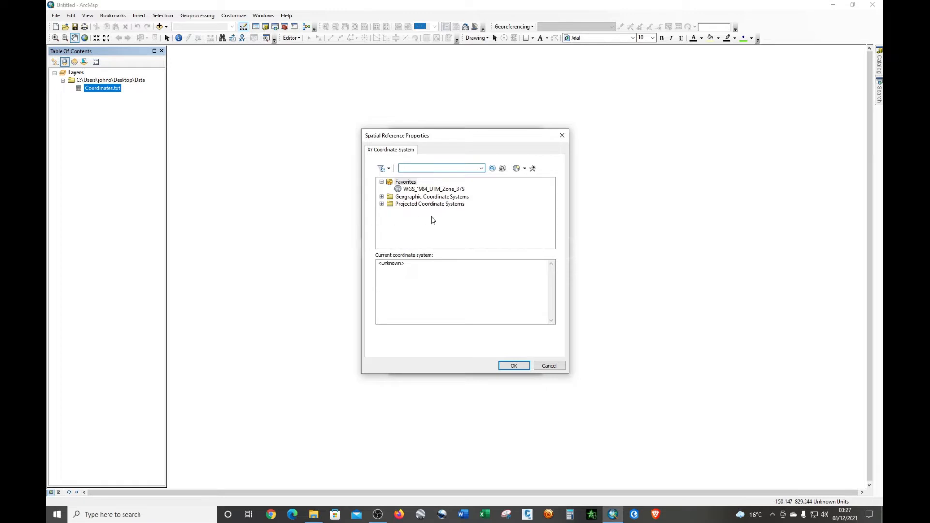
click(381, 204)
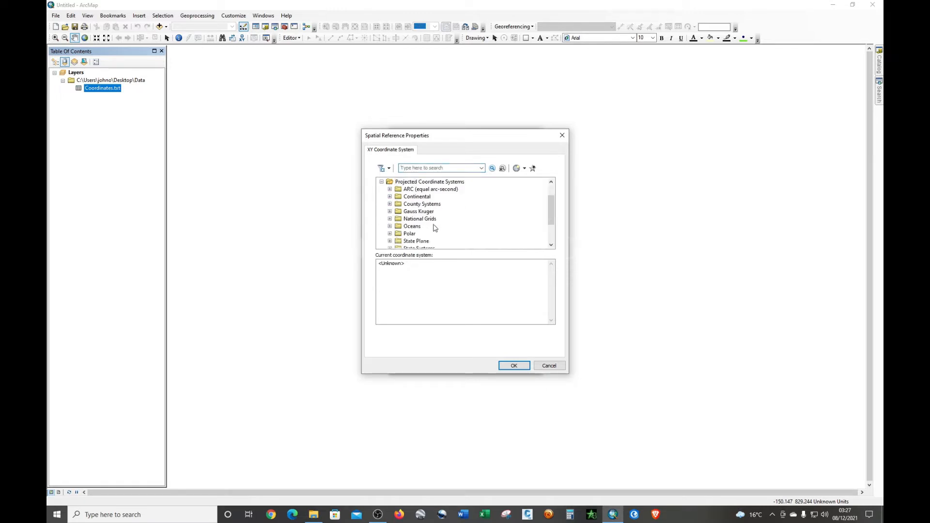
scroll(463, 208, down, 2)
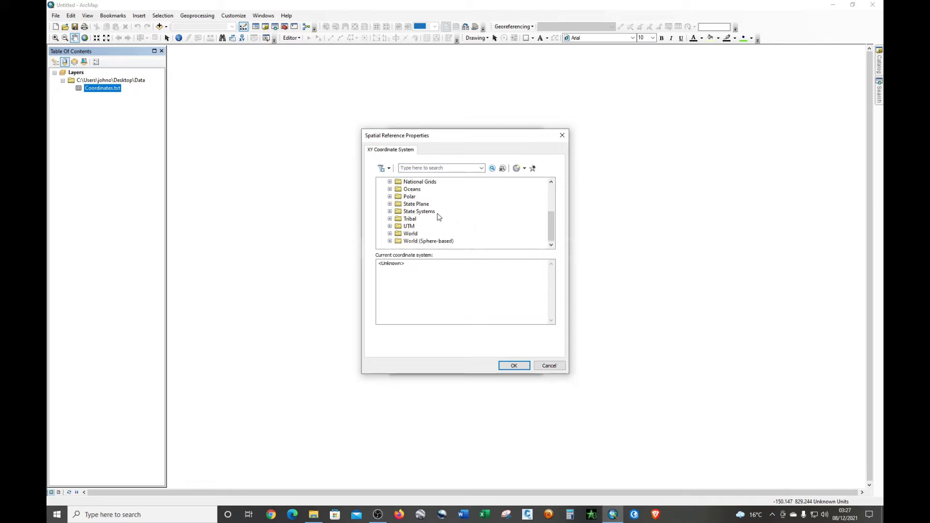
click(391, 227)
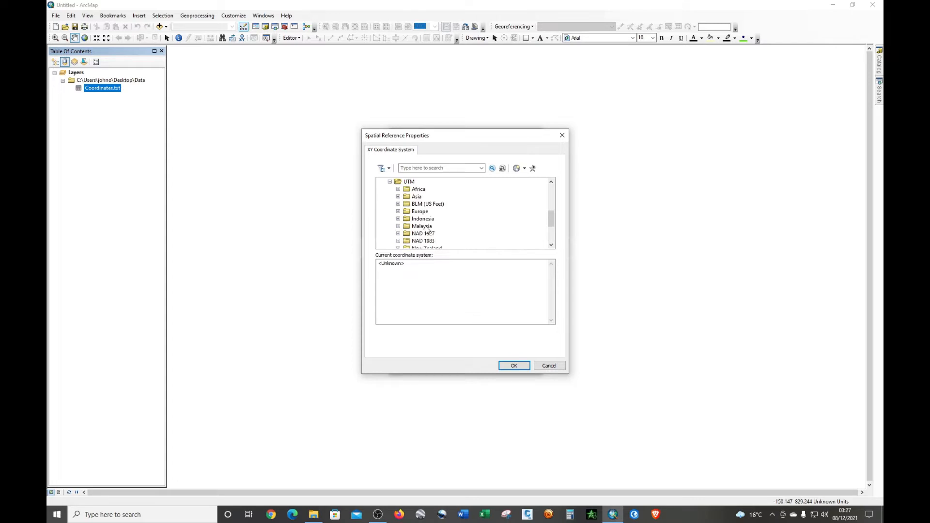
click(398, 189)
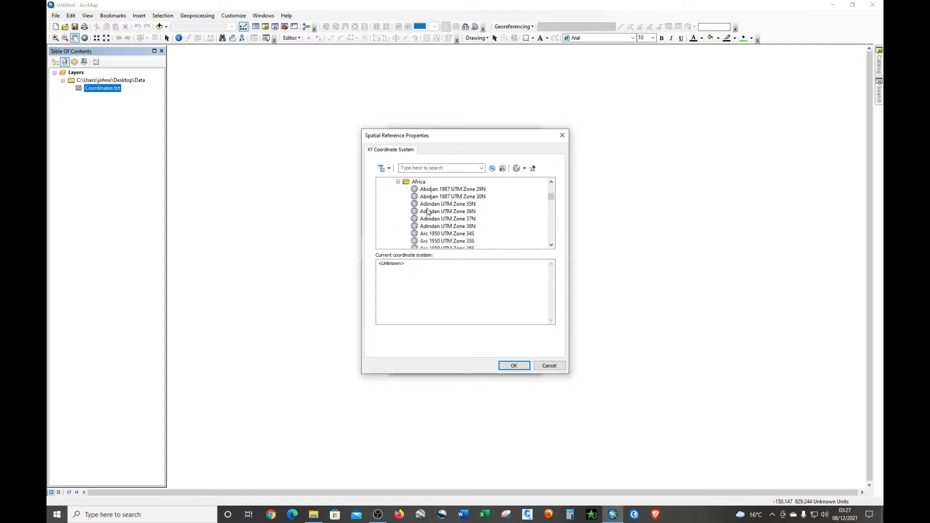
scroll(429, 212, down, 4)
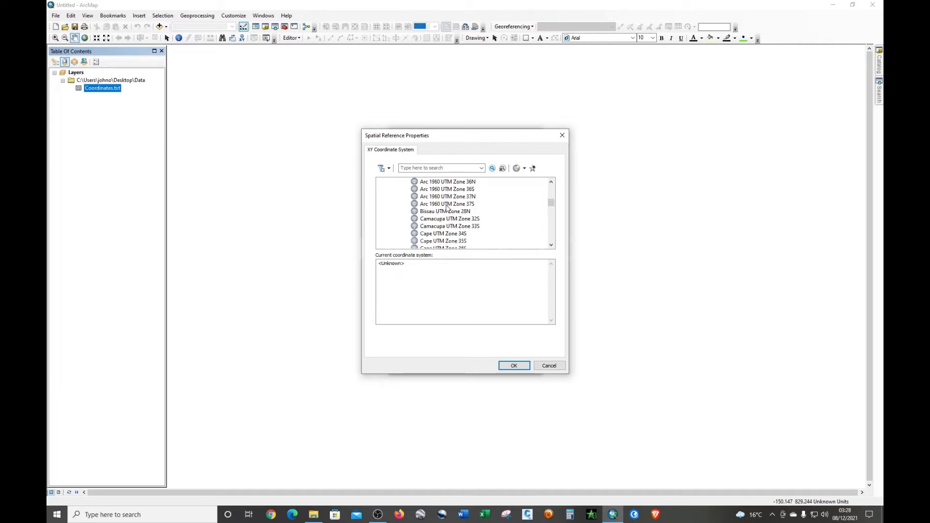
click(466, 205)
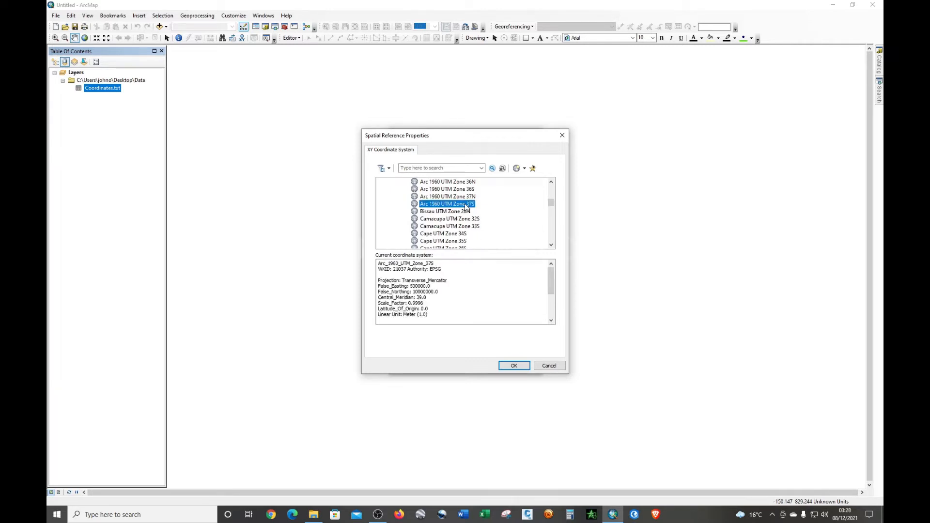
click(514, 365)
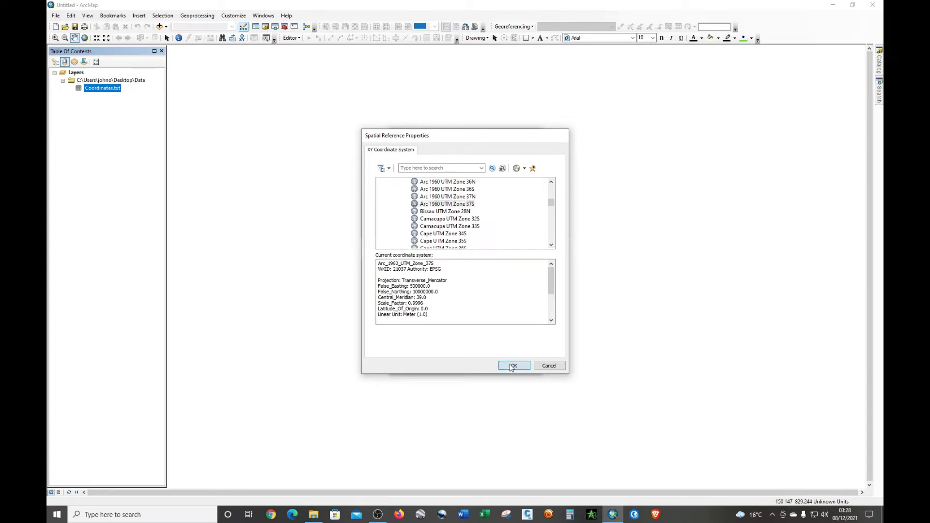
Step: Plot the table's coordinates as a point event layer on the map, accepting the missing Object-ID notice
click(475, 366)
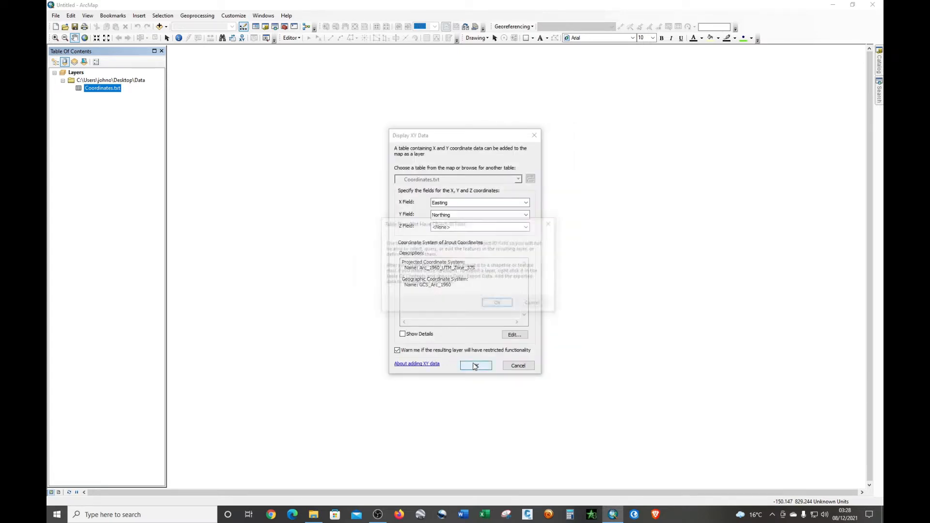
click(497, 305)
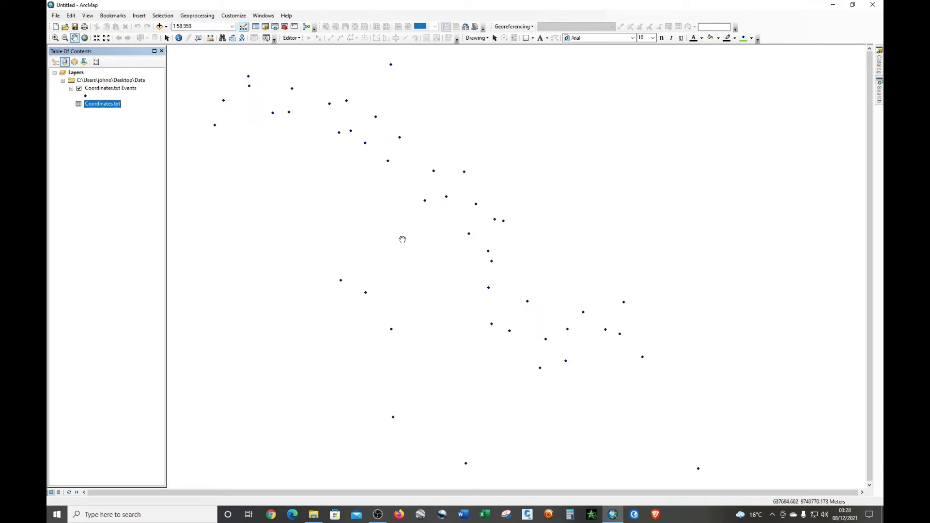
drag(485, 225, 409, 207)
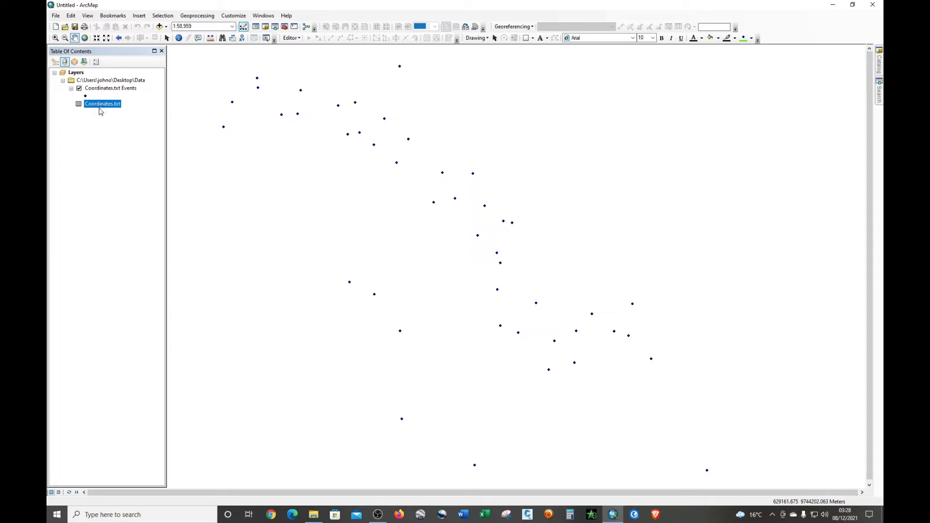
Step: Open the attribute table of the Coordinates.txt Events layer, examine its records and close it
click(97, 142)
click(97, 105)
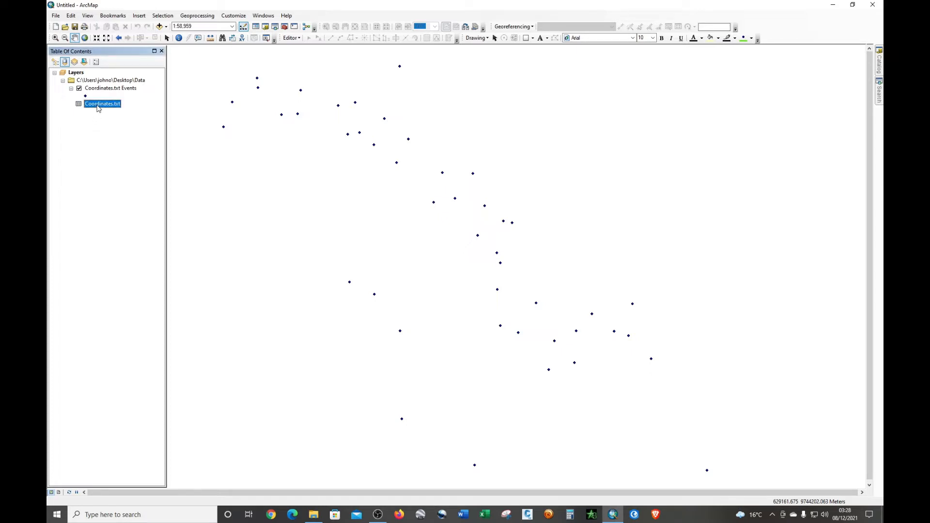
click(119, 90)
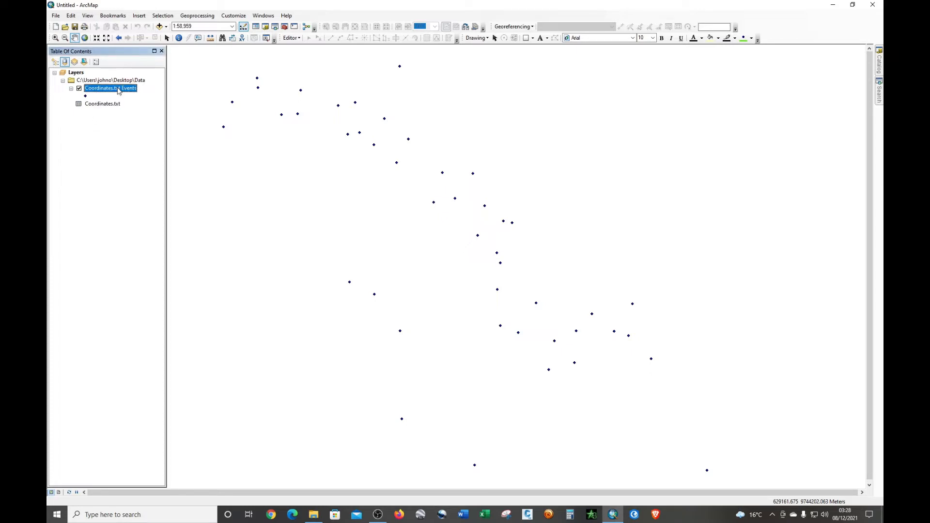
click(118, 90)
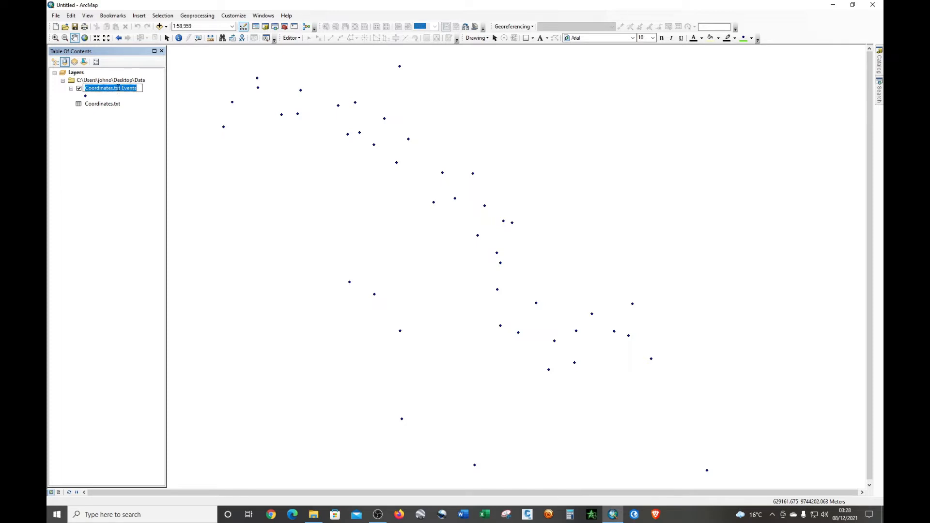
click(122, 125)
right_click(124, 91)
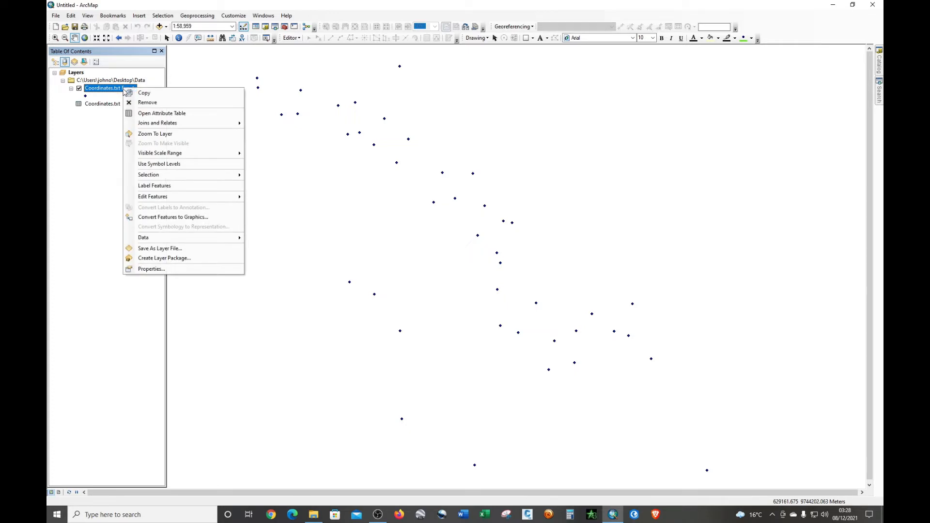
click(147, 114)
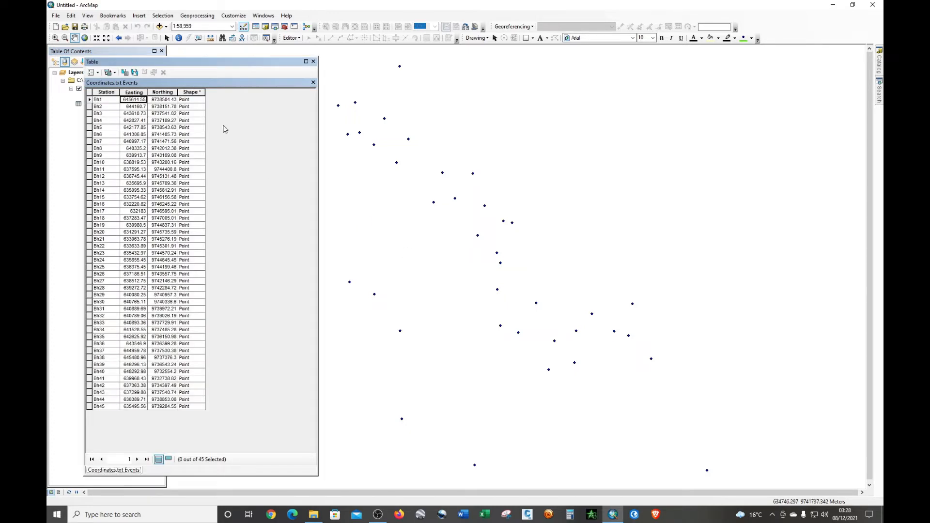
drag(199, 59, 436, 69)
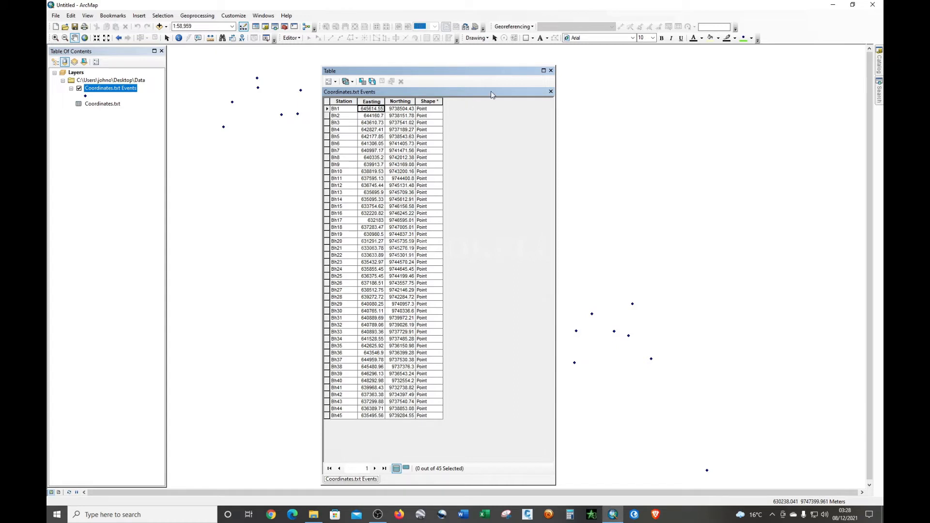
click(551, 71)
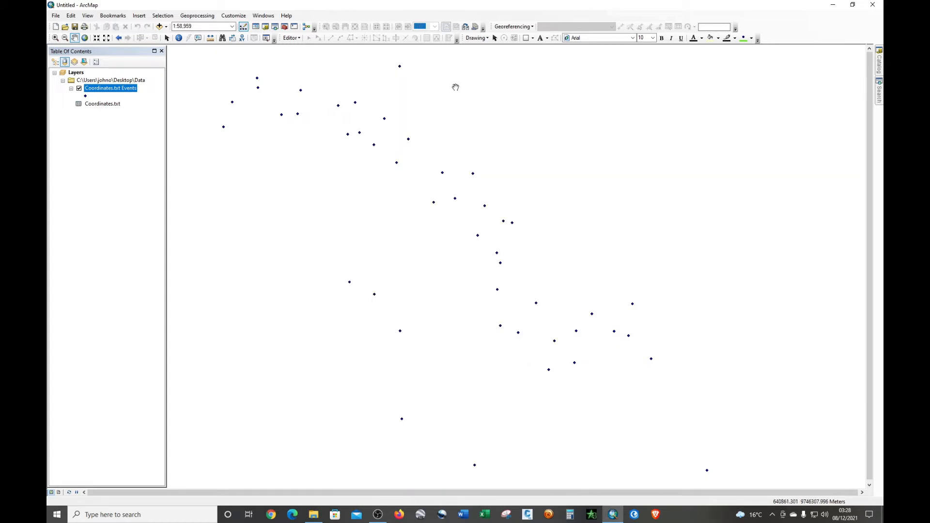
Step: Turn on feature labels for the Coordinates.txt Events layer
right_click(122, 90)
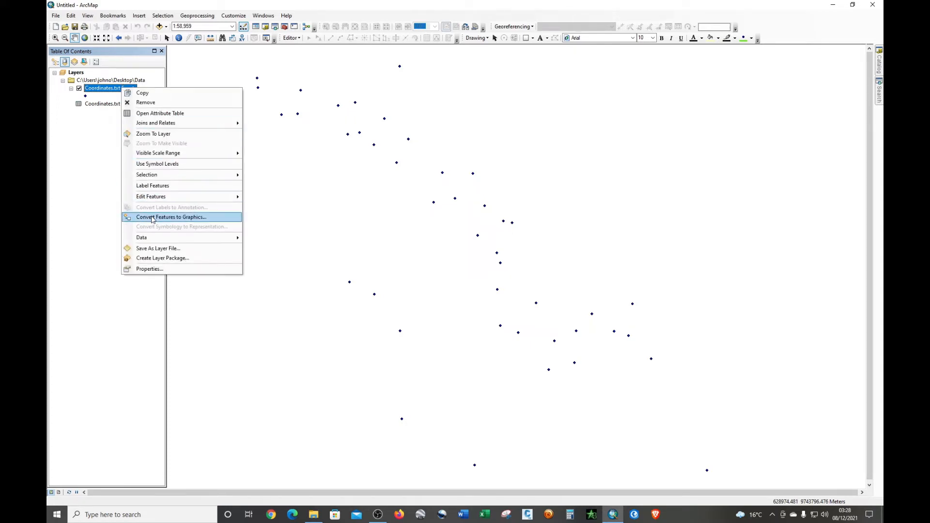
click(153, 186)
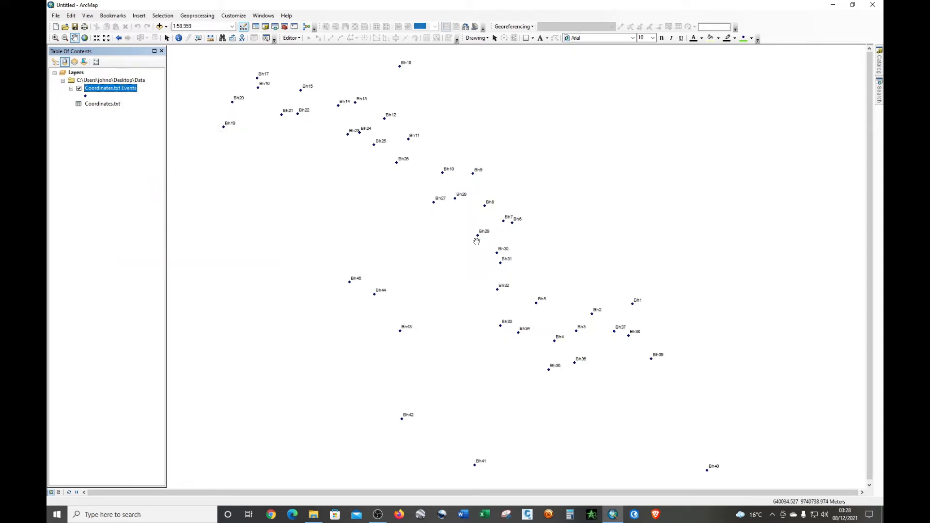
drag(452, 239, 432, 246)
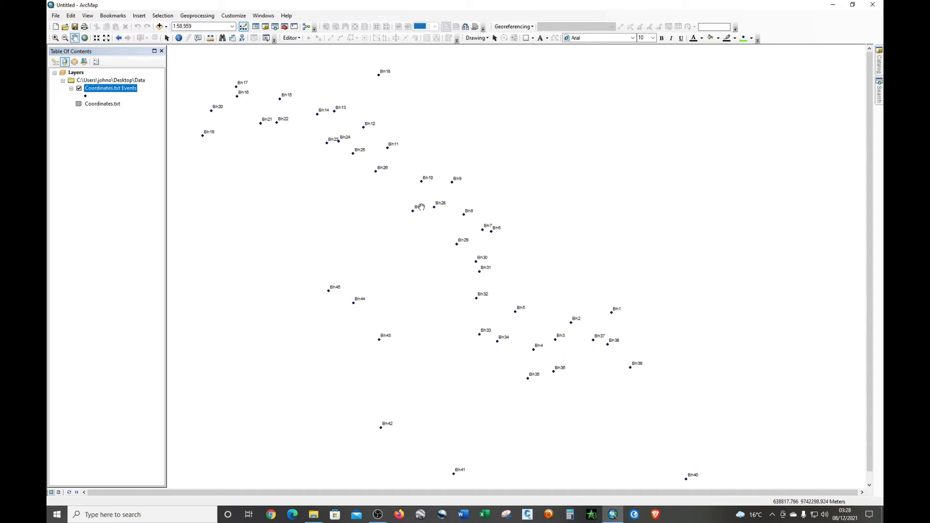
drag(412, 198, 425, 181)
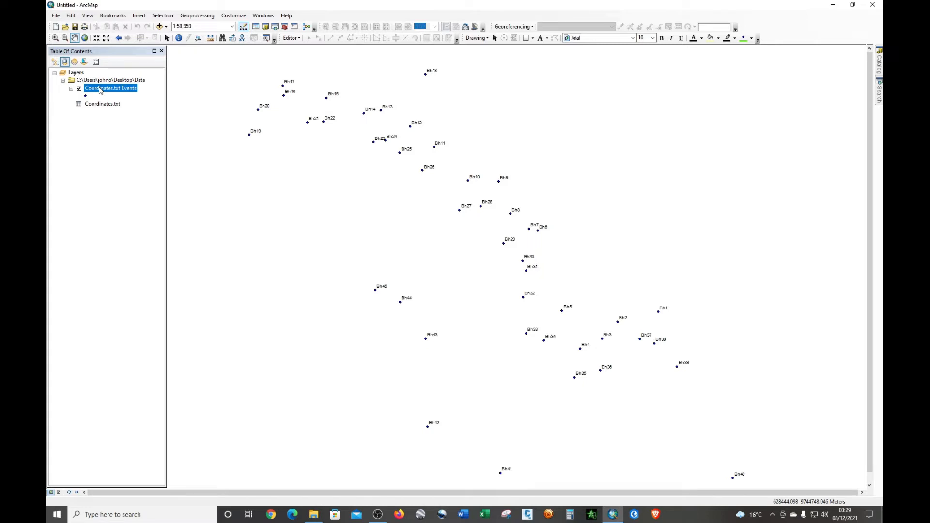
Step: Set the label field of the Coordinates.txt Events layer to Easting in its layer properties and apply it
click(67, 153)
click(102, 90)
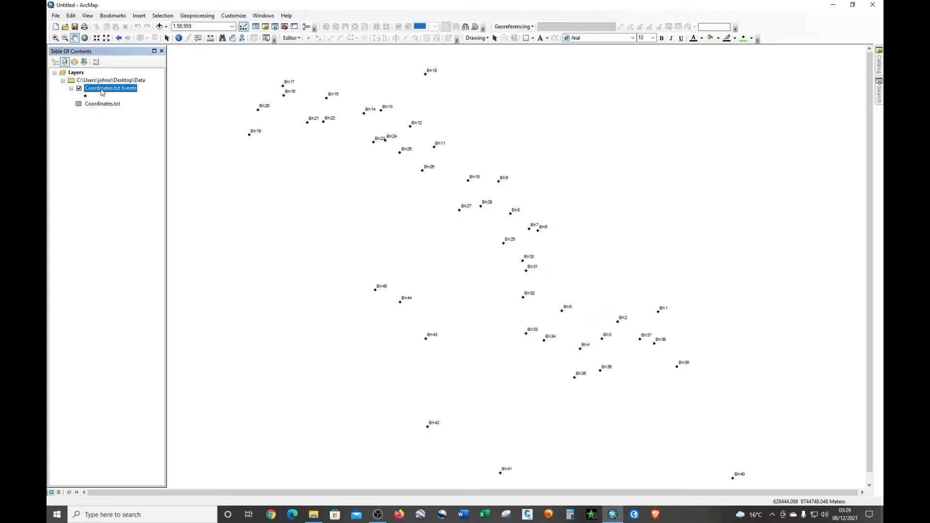
click(102, 90)
click(98, 126)
right_click(107, 91)
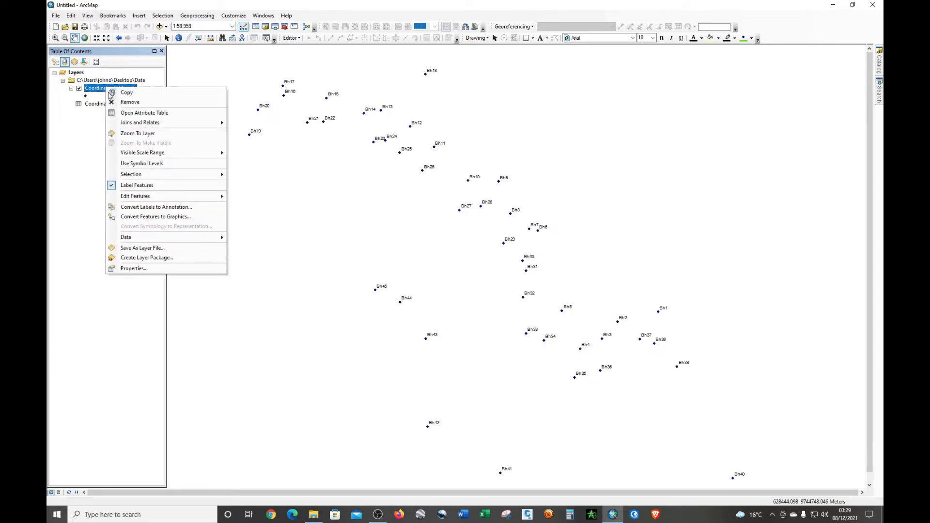
click(124, 270)
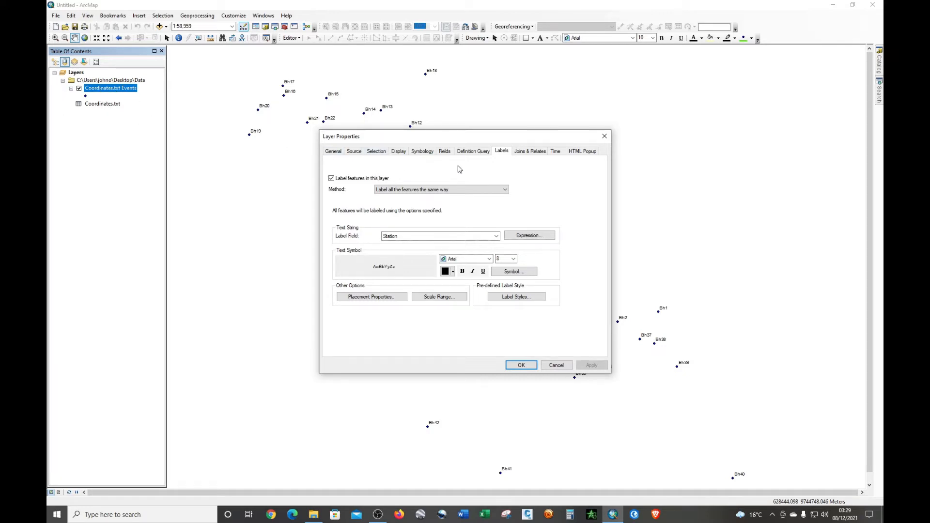
click(496, 237)
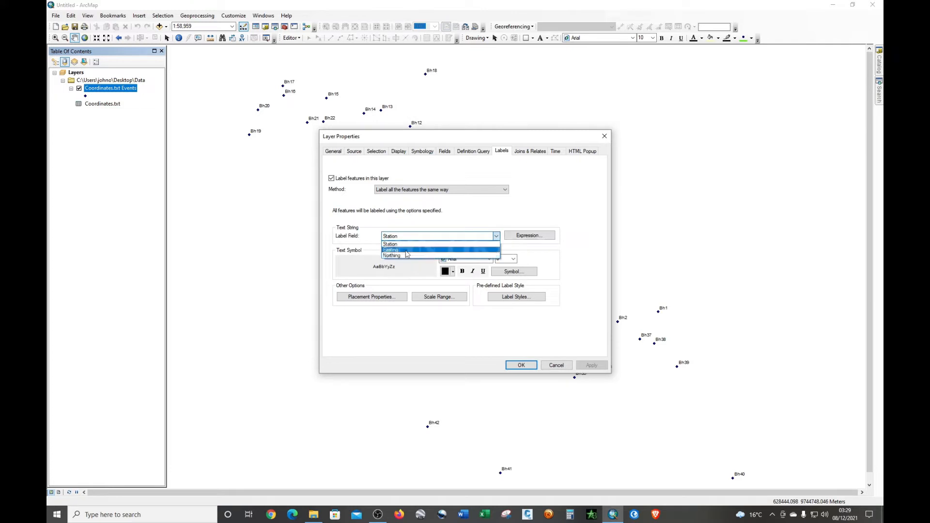
click(426, 249)
click(590, 366)
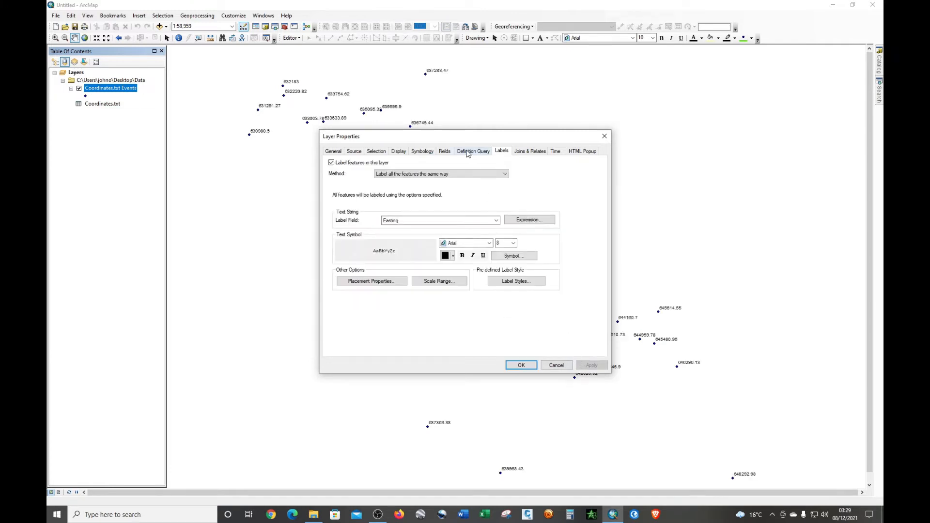
drag(463, 141, 490, 135)
Step: Change the layer's label field to Northing and apply it to the points on the map
click(477, 221)
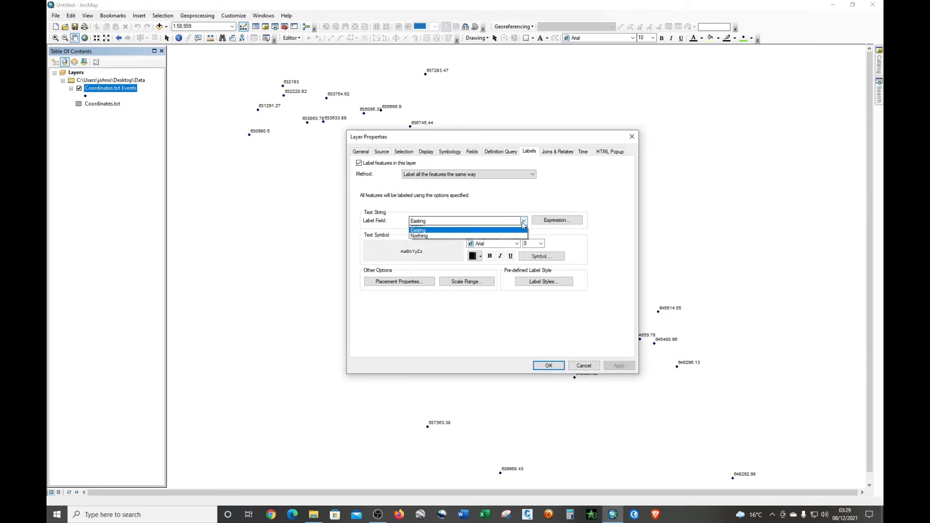
click(477, 240)
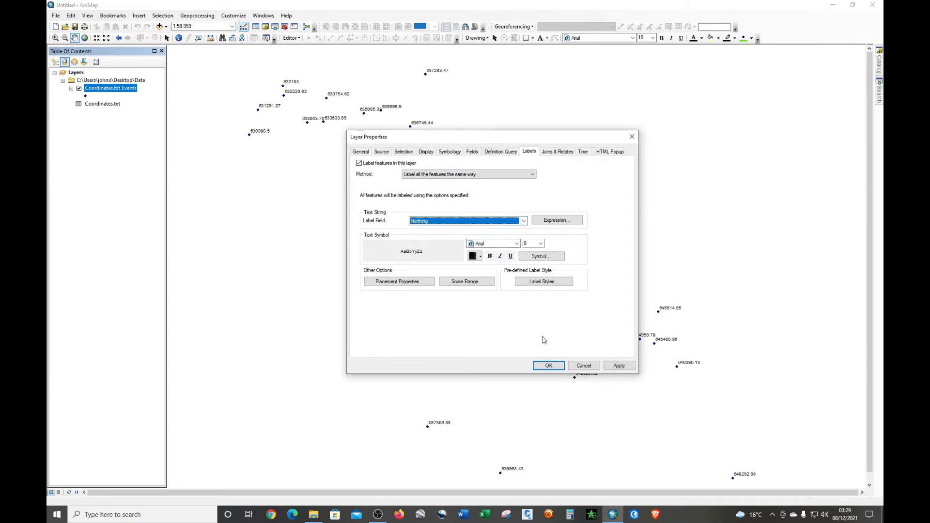
click(618, 366)
drag(504, 139, 523, 133)
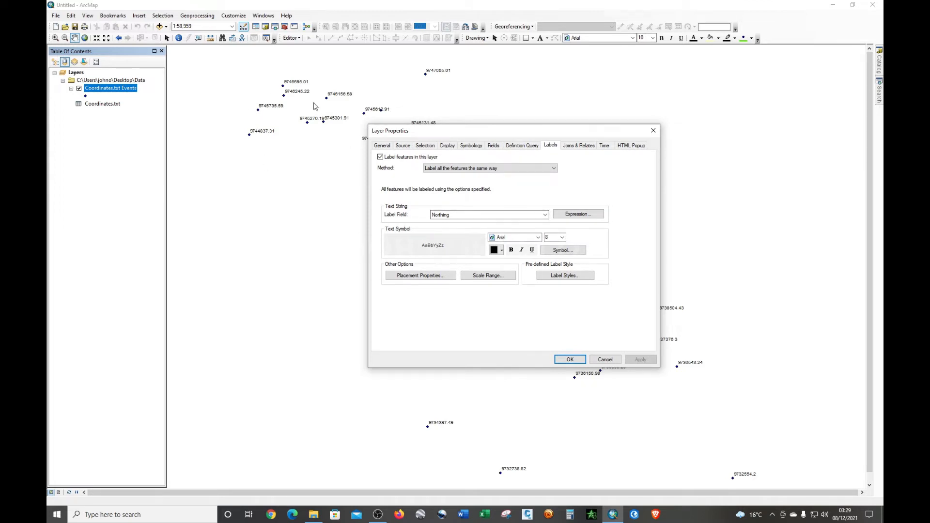
Step: Set the layer's label field back to Station, apply it and close the layer properties
click(460, 215)
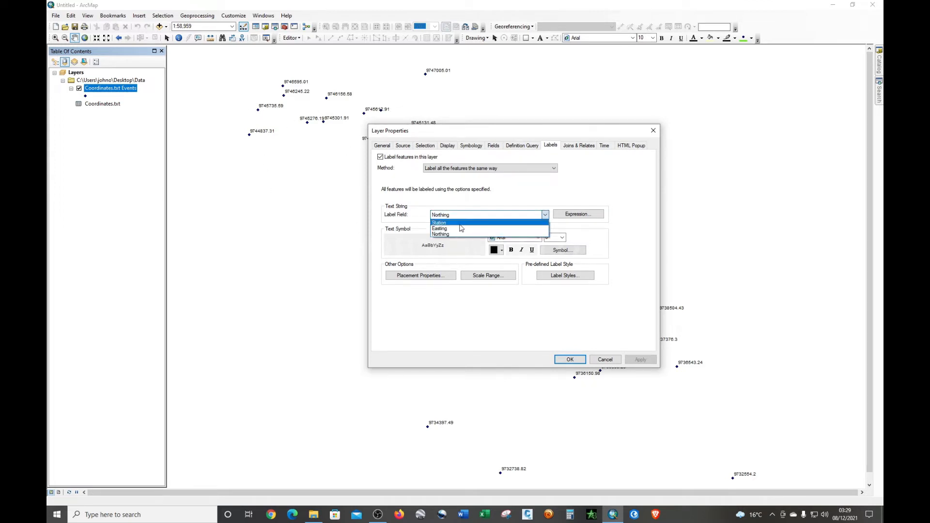
click(461, 228)
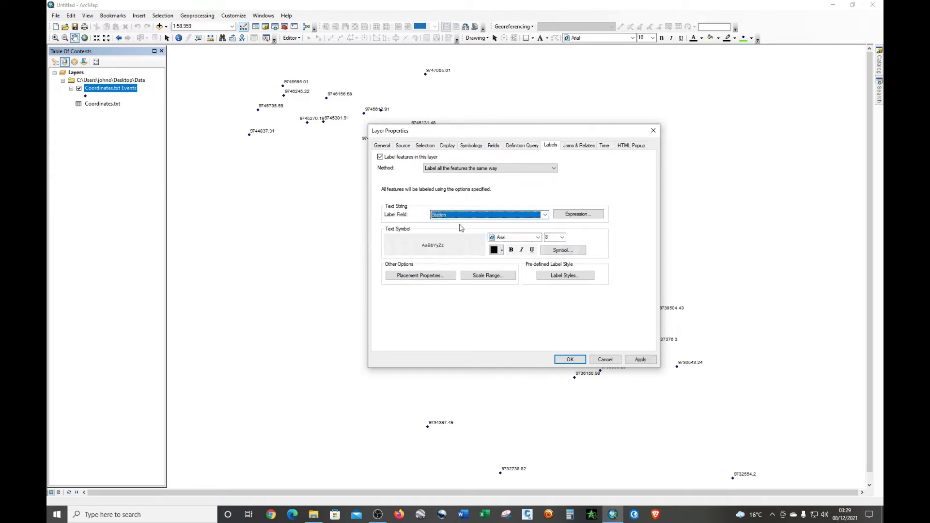
click(640, 359)
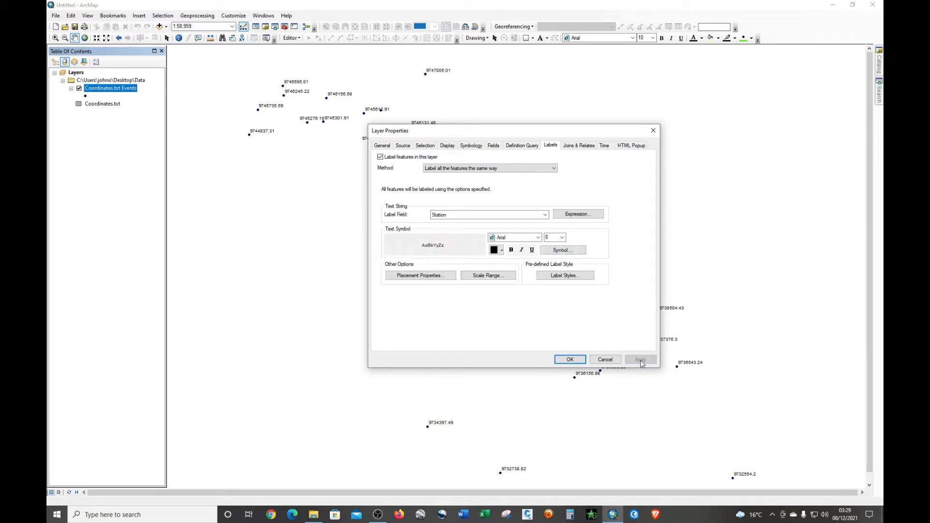
click(570, 359)
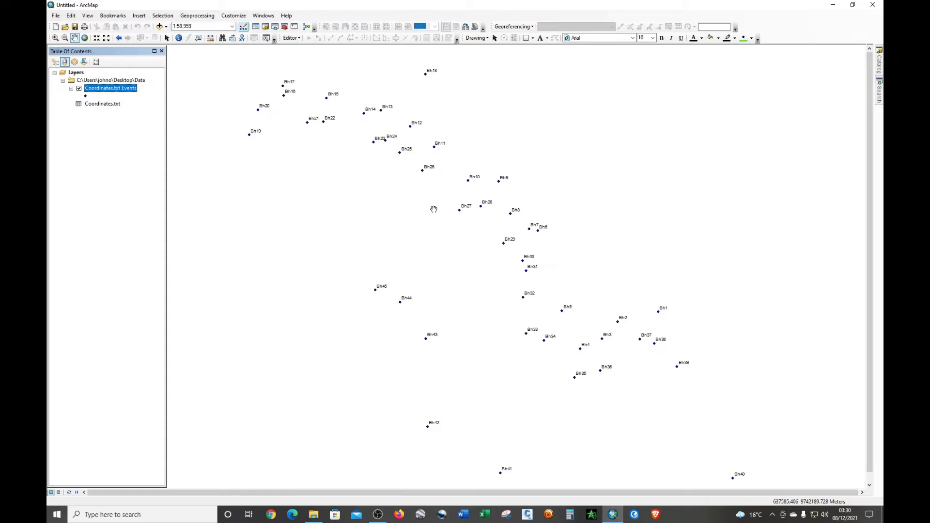
Step: Remove the Data folder source with its event layer and coordinate table from the map document
click(130, 81)
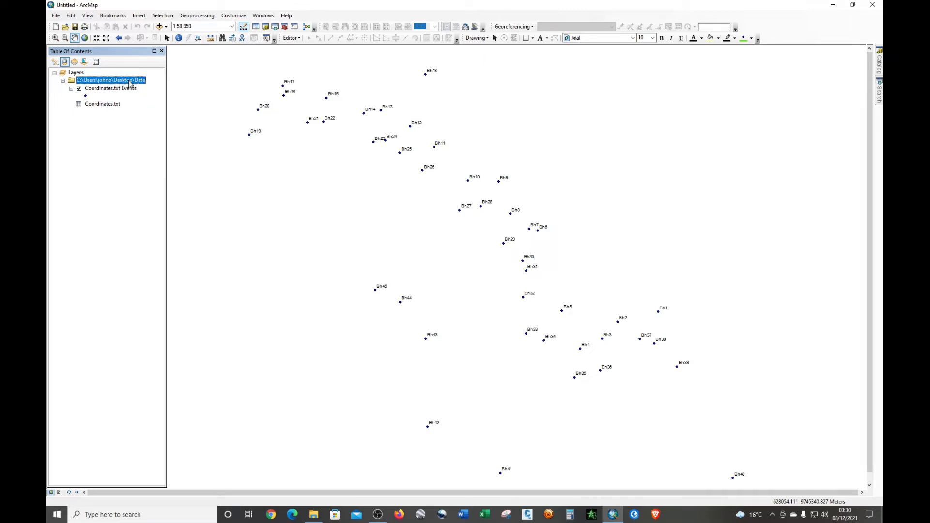
right_click(131, 81)
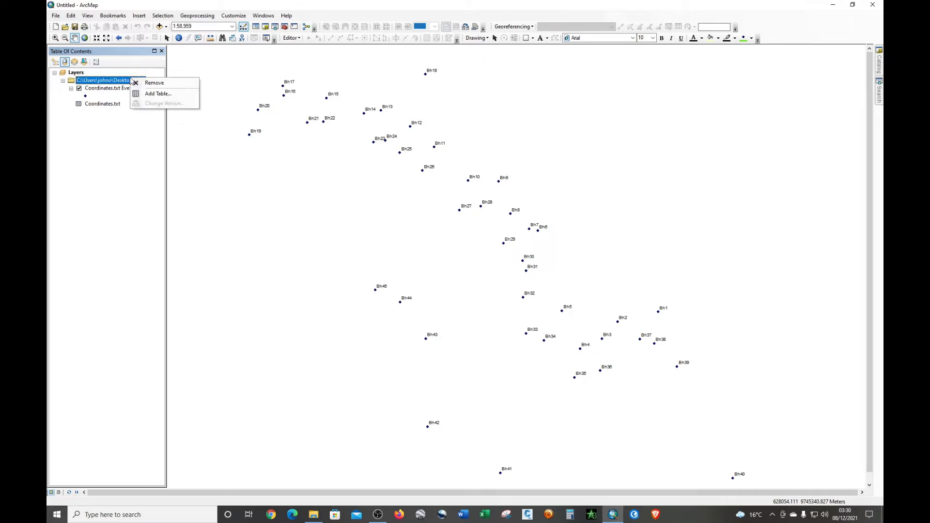
click(148, 83)
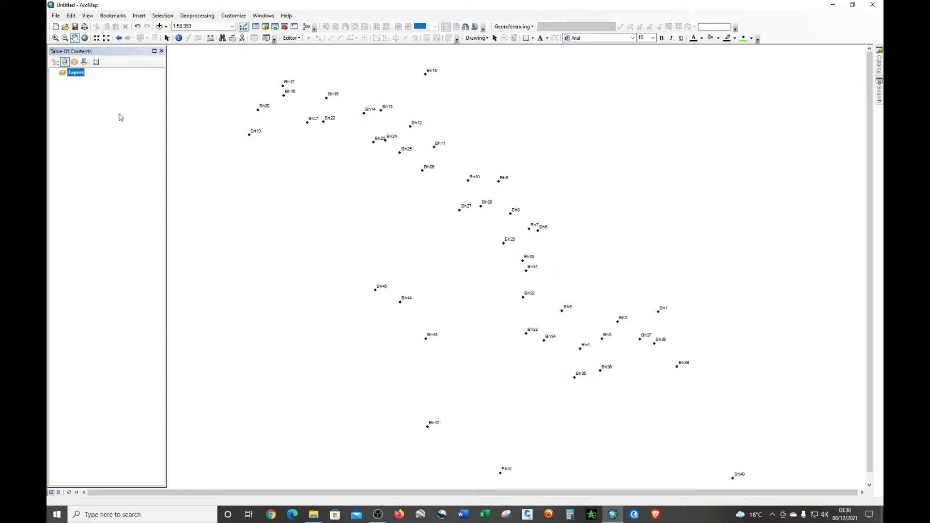
click(159, 26)
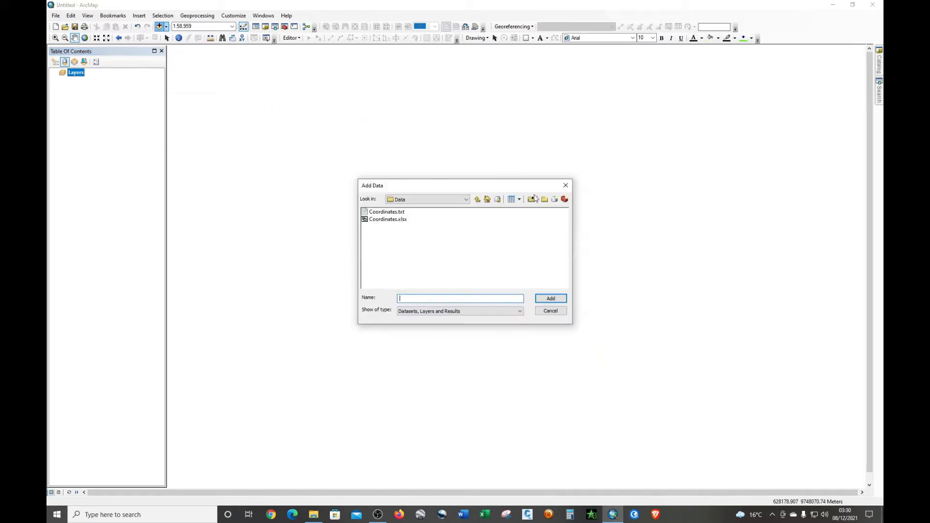
click(565, 185)
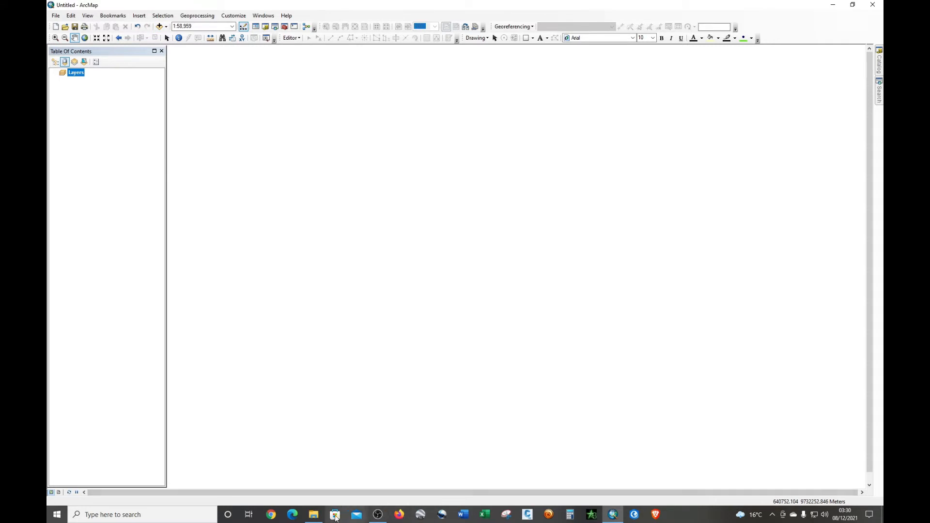
Step: Open Coordinates.xlsx from the Data folder in Excel and save it there as a CSV (Comma delimited) file
click(314, 515)
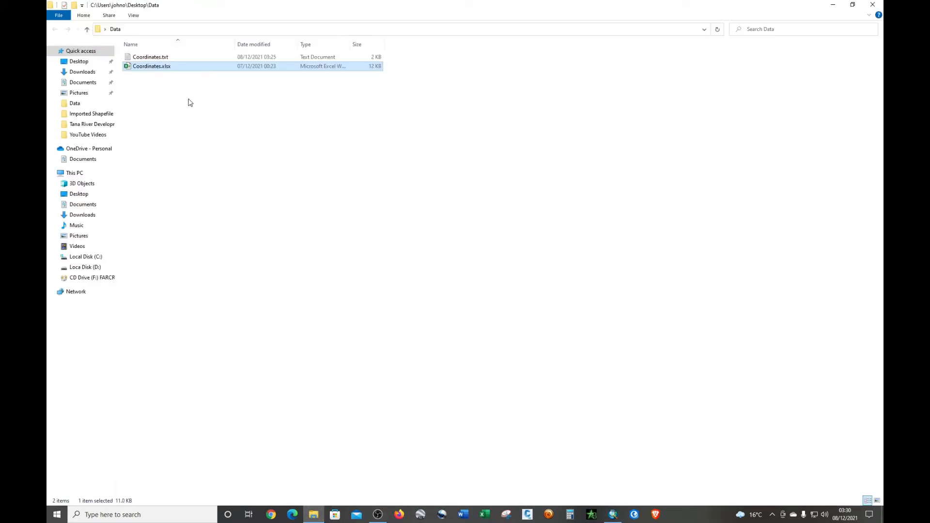
double_click(176, 67)
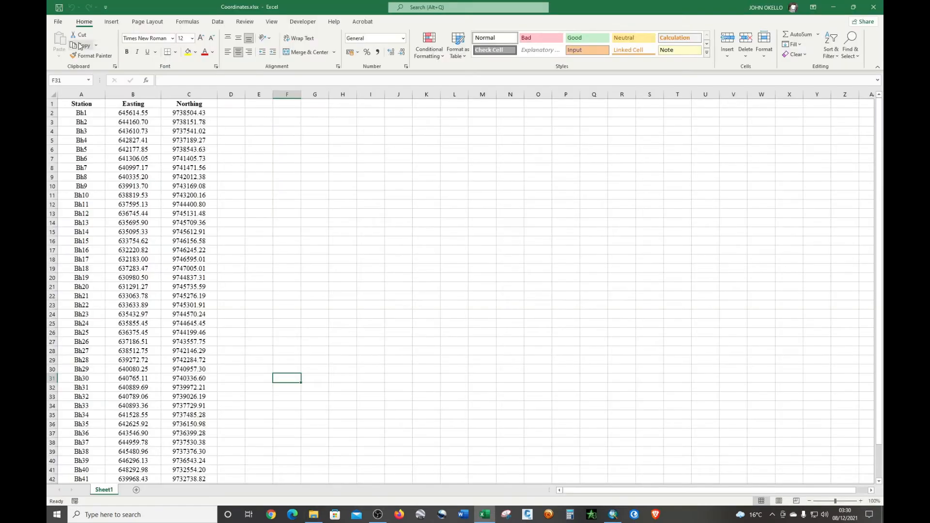
click(60, 22)
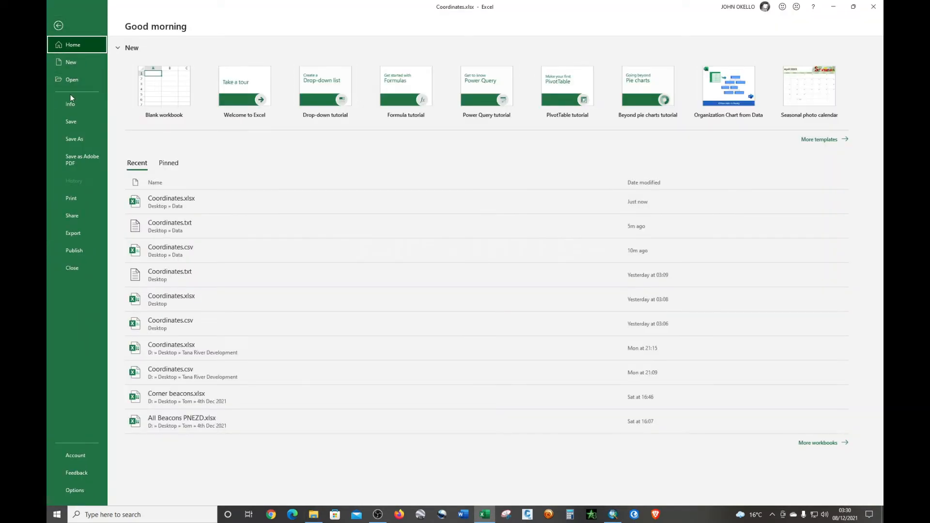
click(71, 139)
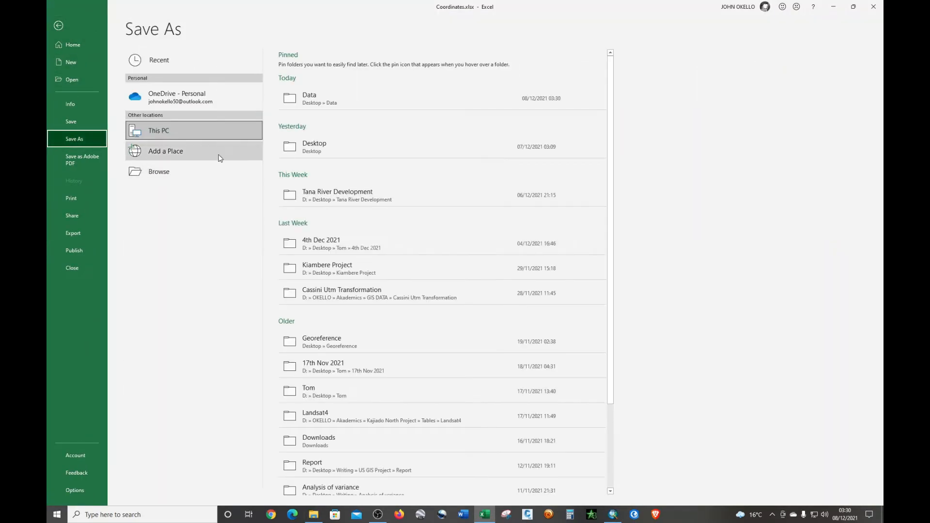
click(336, 100)
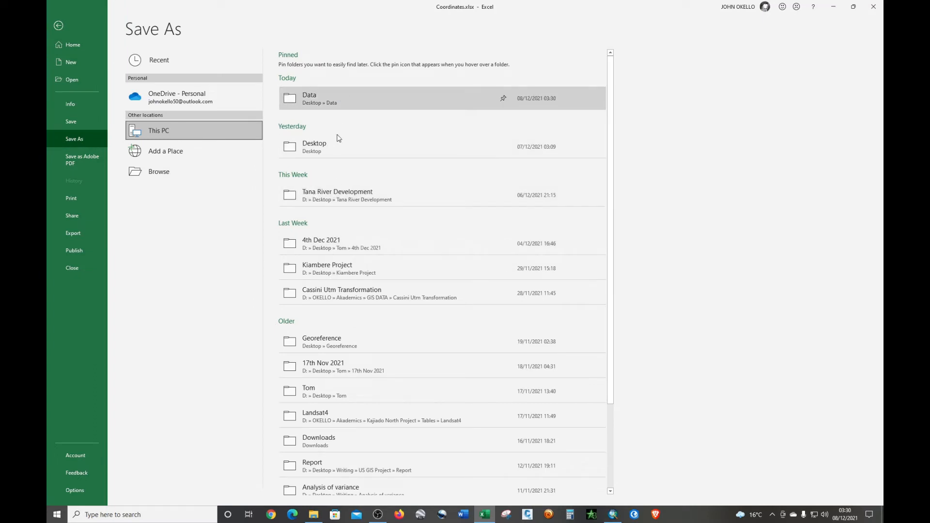
click(156, 213)
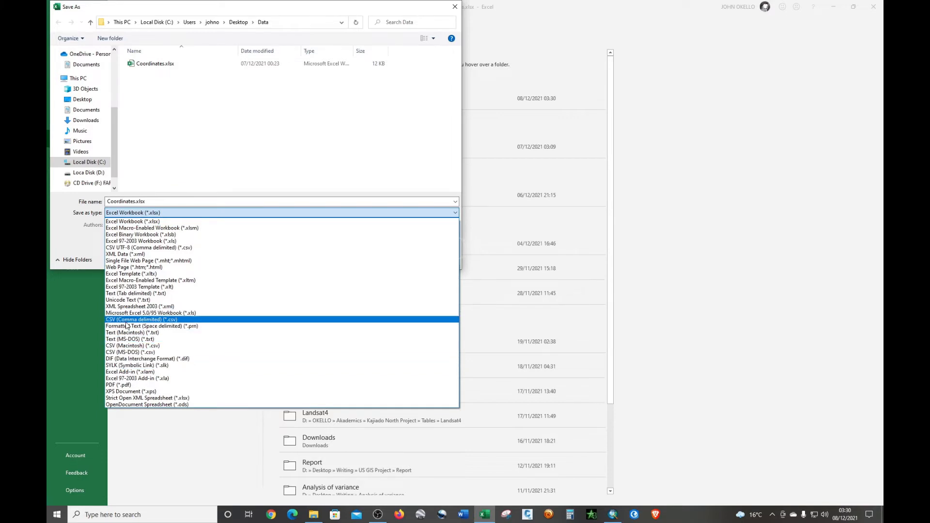
click(144, 321)
click(388, 243)
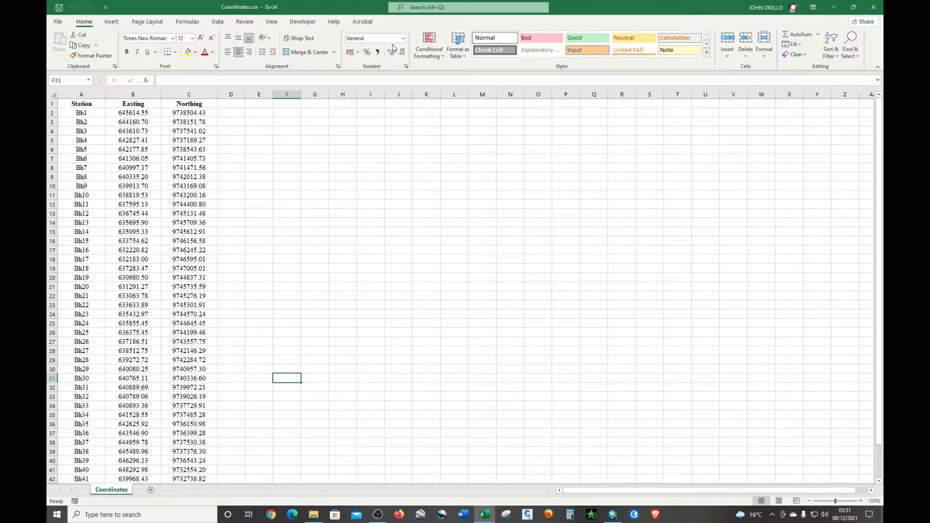
Step: Close the CSV workbook, return to ArcMap and add Coordinates.csv from the Data folder to the map
click(873, 7)
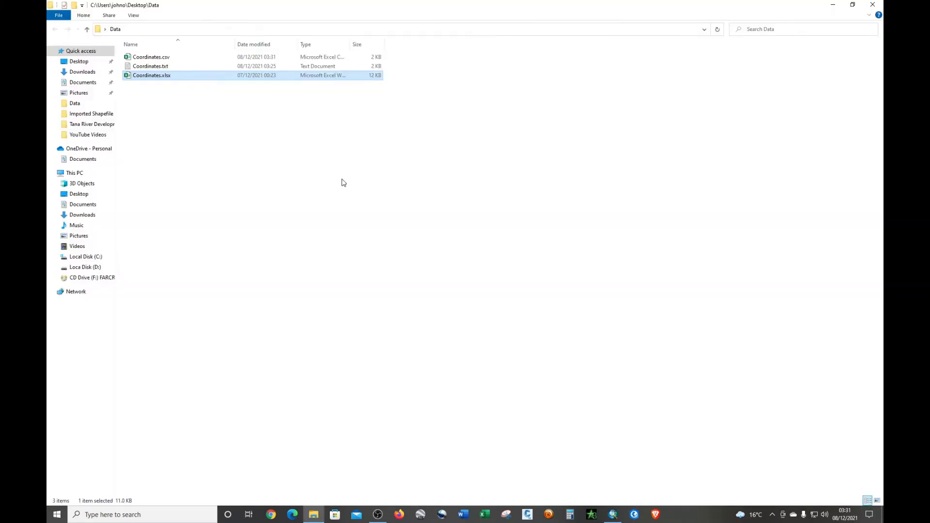
click(833, 5)
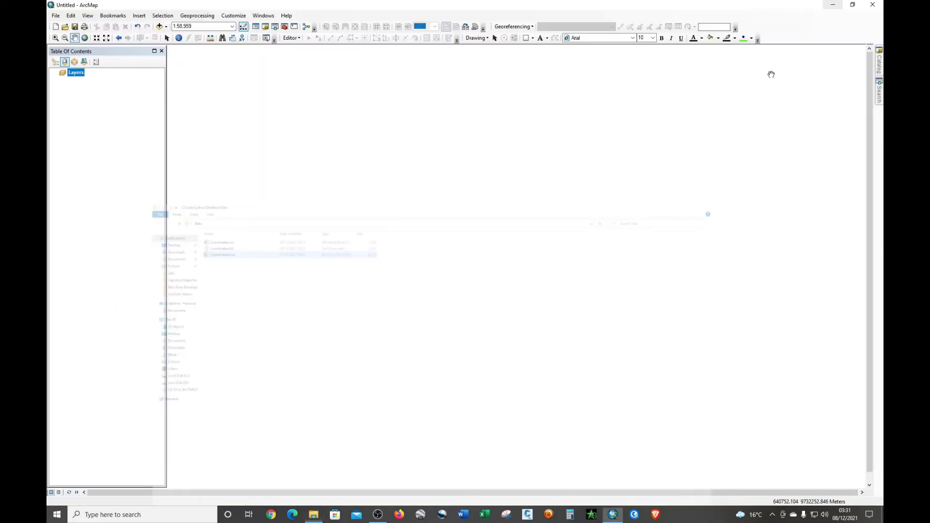
click(161, 26)
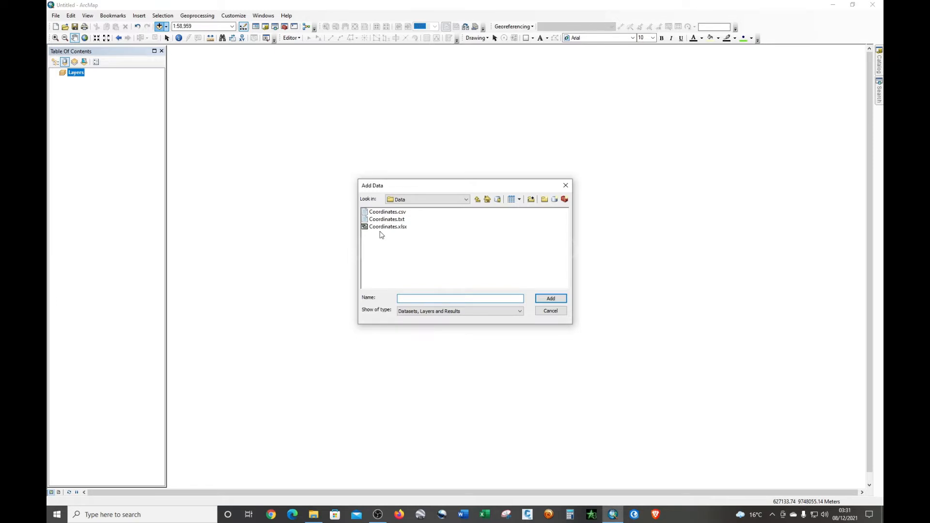
click(398, 213)
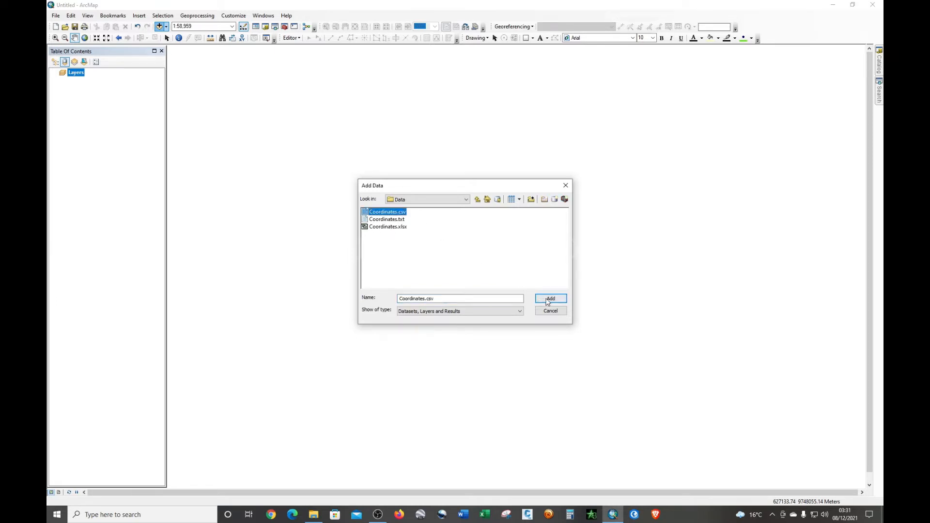
click(550, 298)
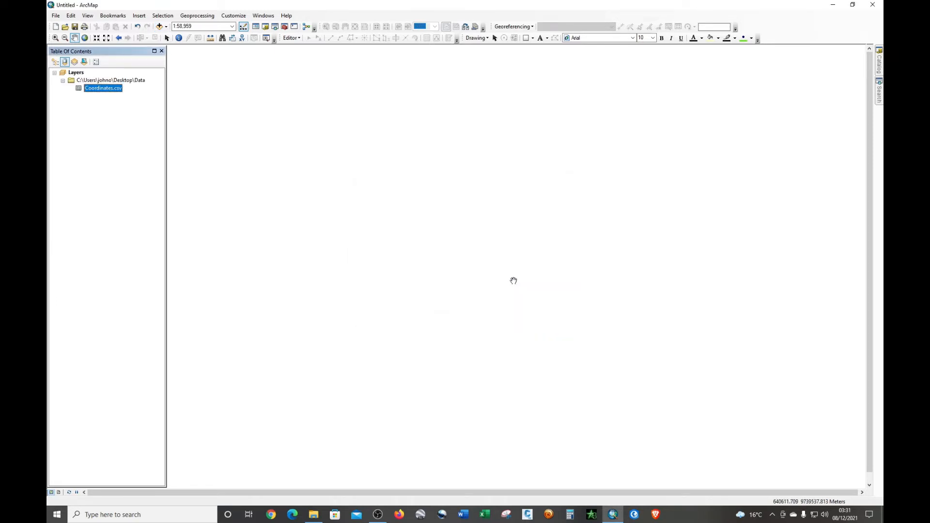
Step: Set up Display XY Data for the Coordinates.csv table with Easting as the X field and Northing as the Y field
right_click(100, 92)
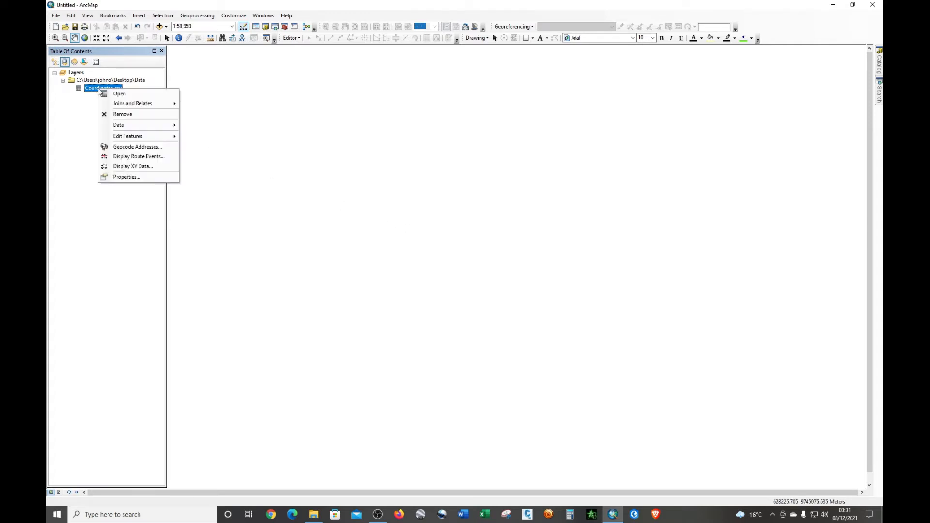
click(133, 166)
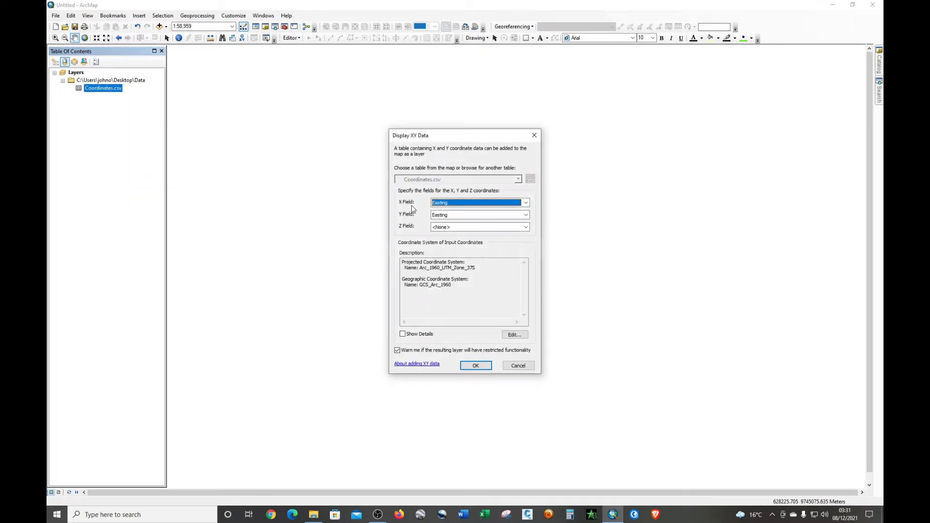
click(526, 203)
click(527, 203)
click(465, 215)
click(450, 228)
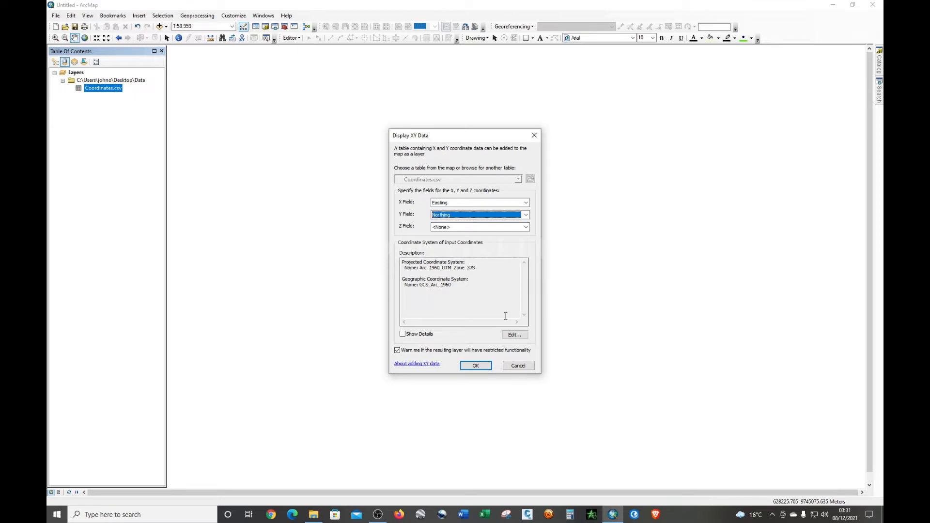
Step: Assign the Arc 1960 UTM Zone 37S coordinate system to the XY data and plot the points as an event layer
click(516, 336)
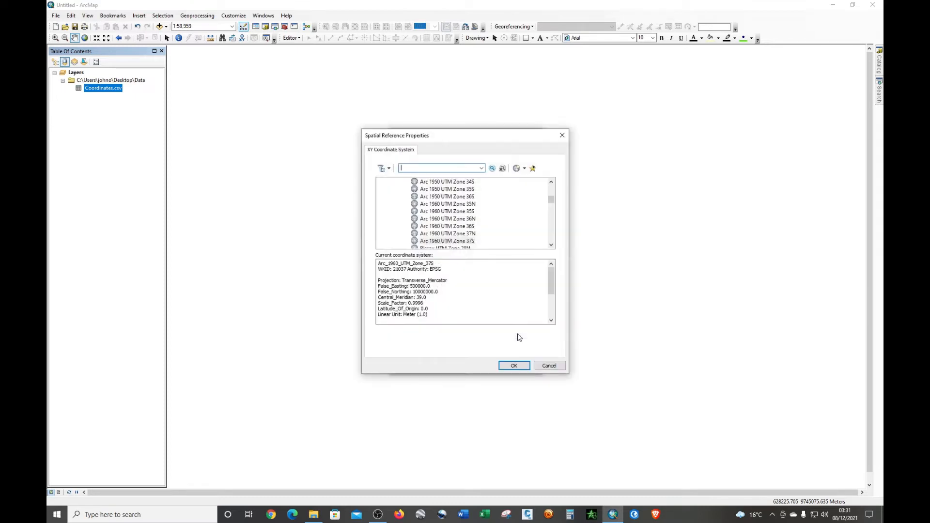
click(460, 241)
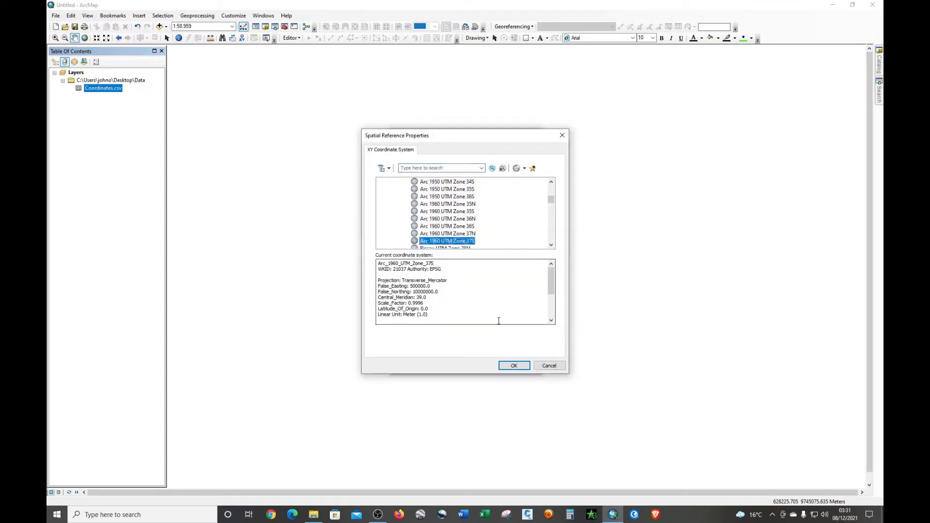
click(514, 367)
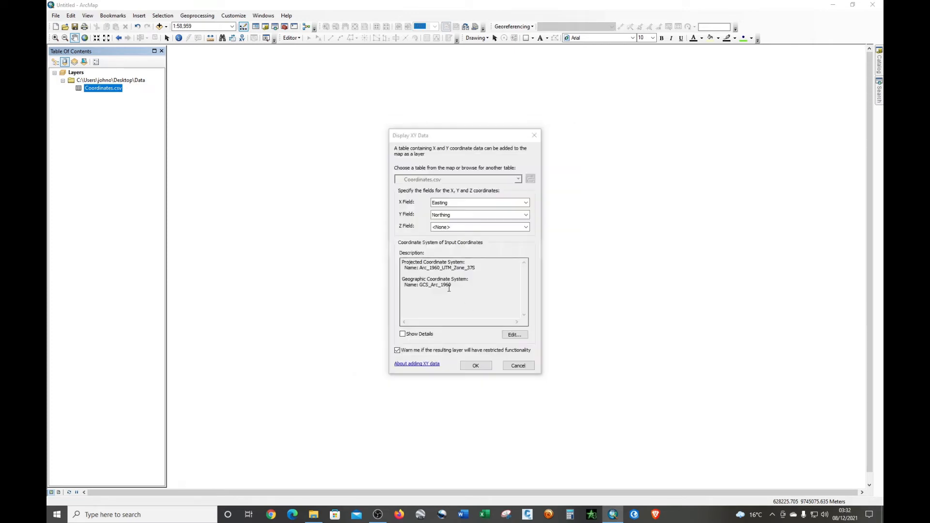
click(468, 365)
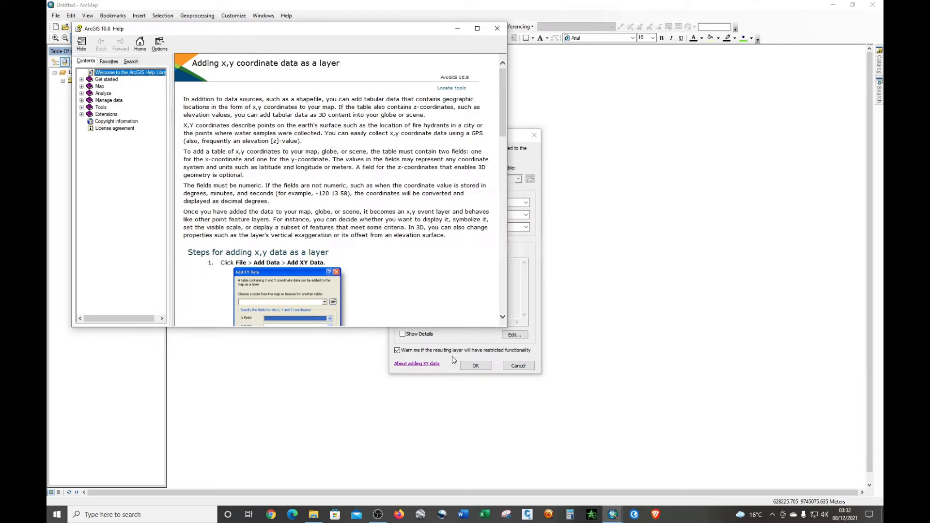
click(497, 29)
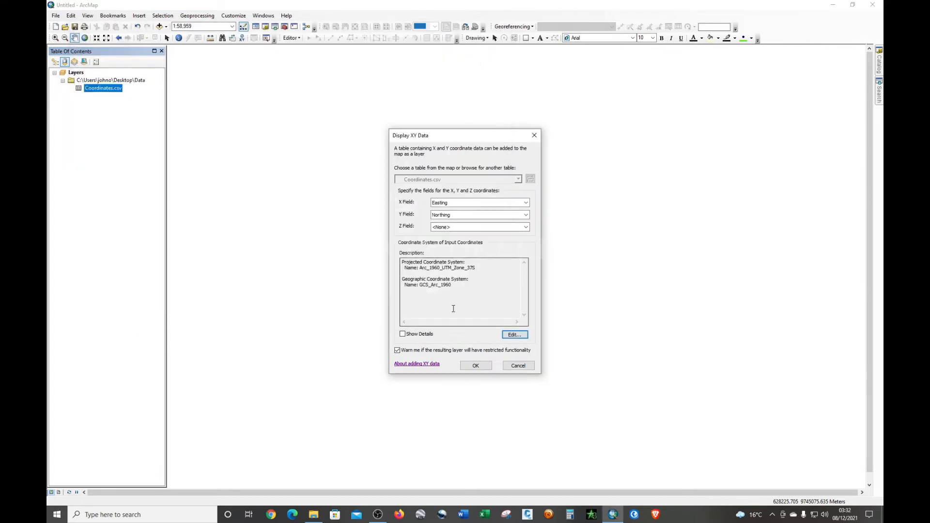
click(481, 368)
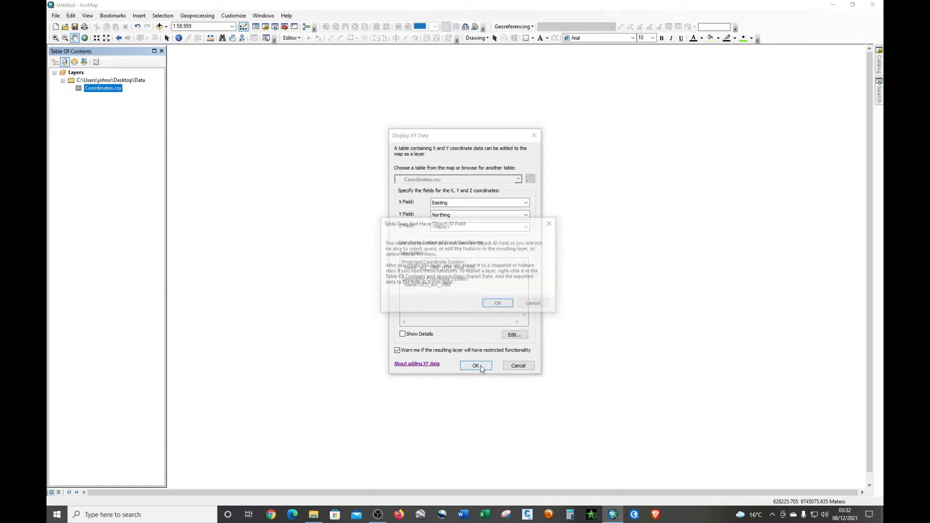
click(495, 305)
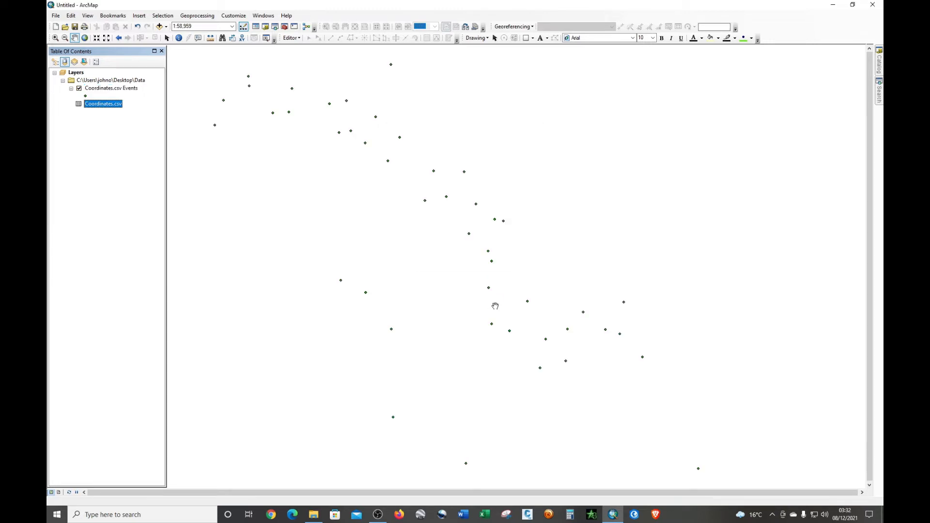
drag(463, 266, 492, 270)
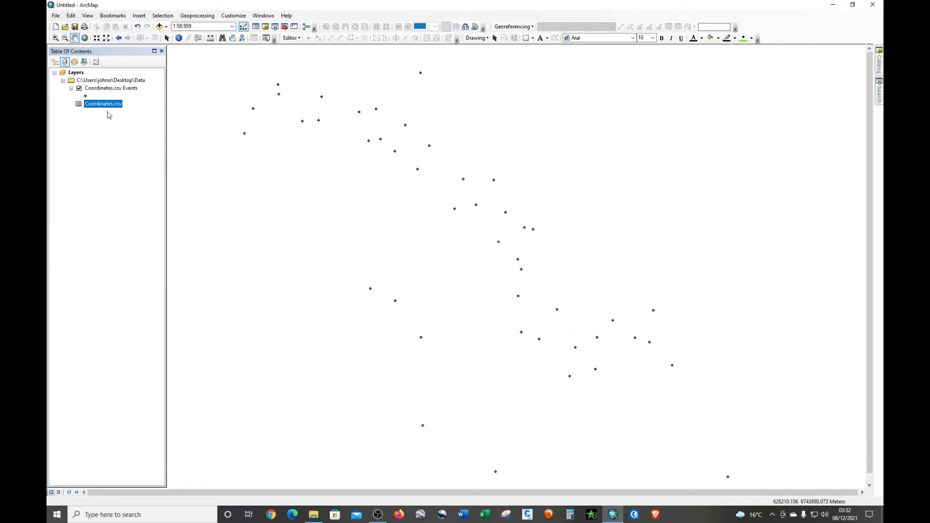
click(110, 89)
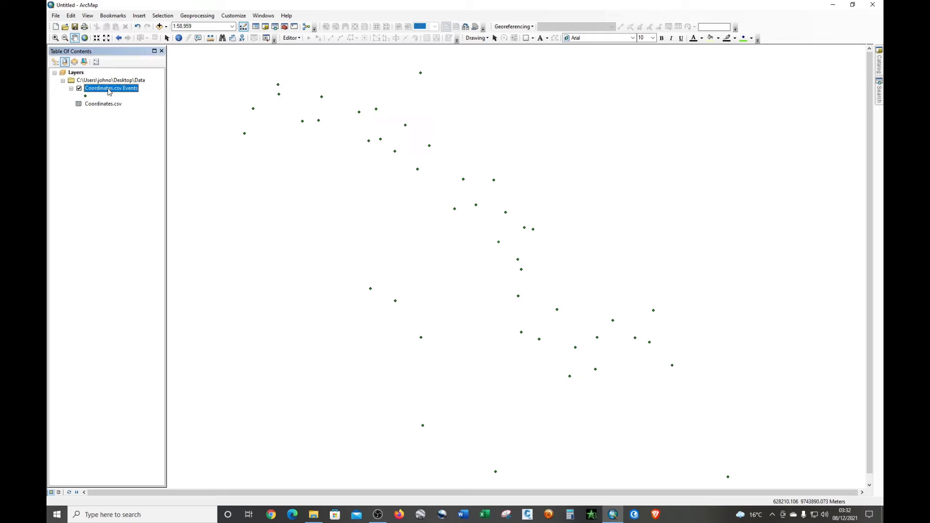
double_click(108, 89)
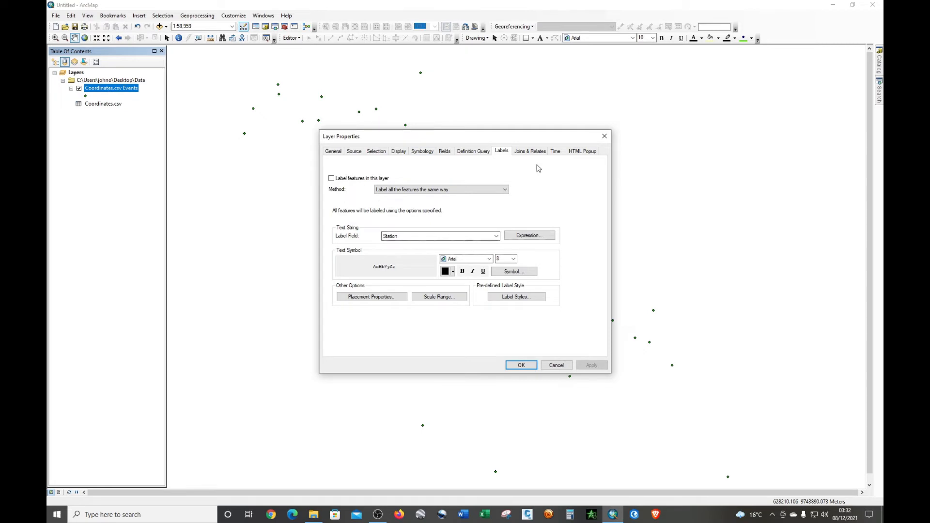
click(605, 136)
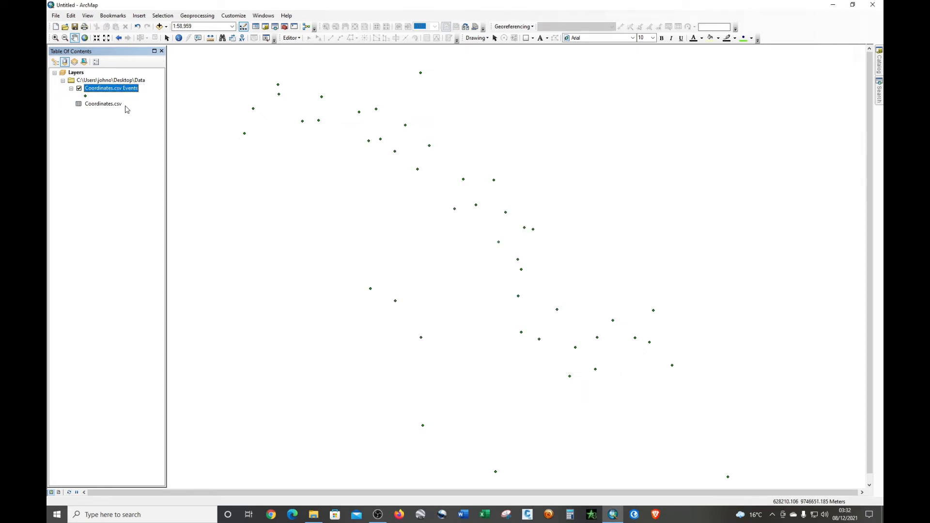
double_click(121, 88)
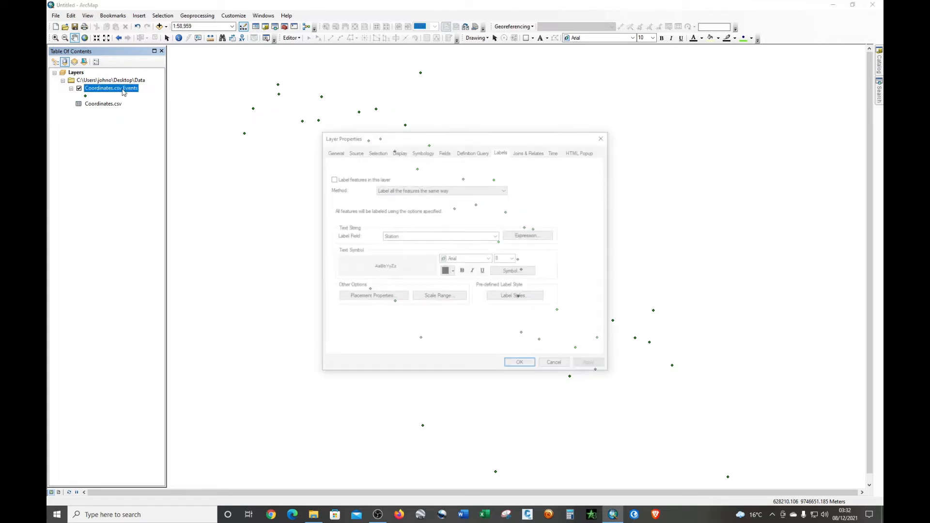
click(604, 136)
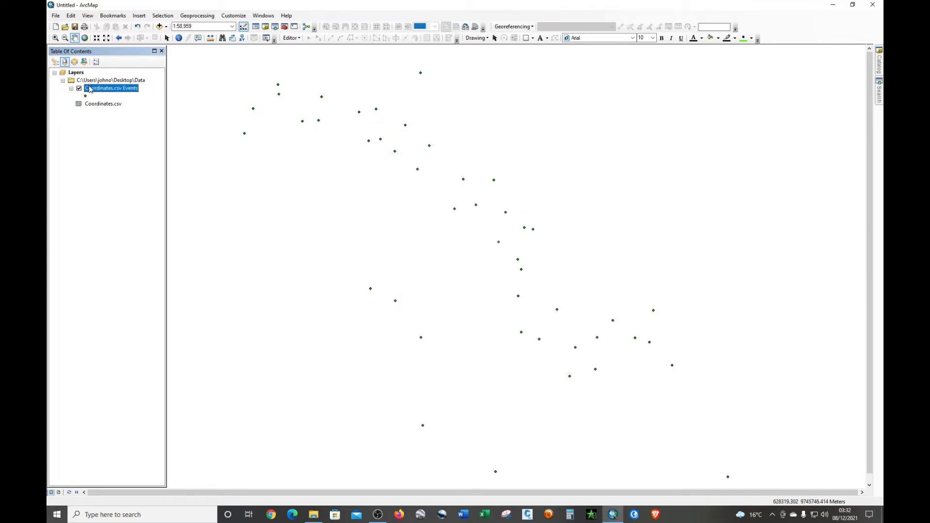
Step: Turn on feature labels for the Coordinates.csv Events layer
right_click(90, 89)
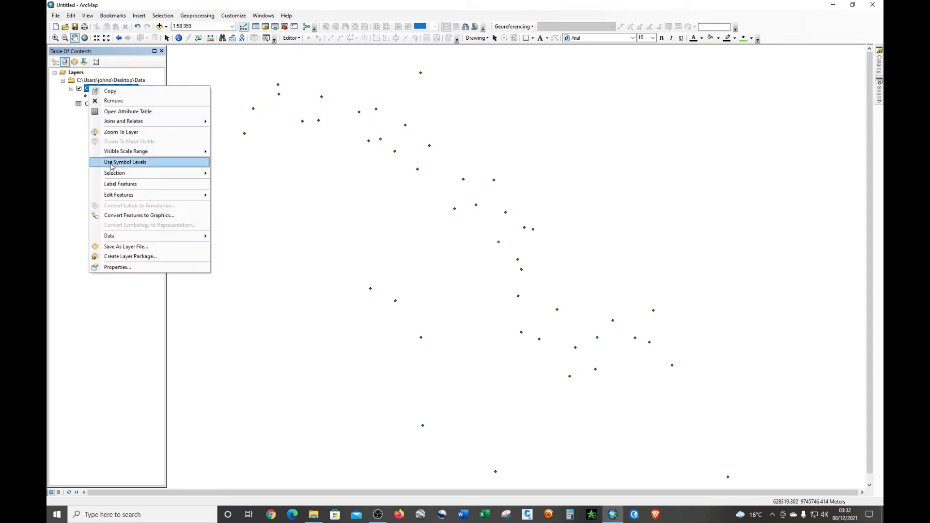
click(112, 185)
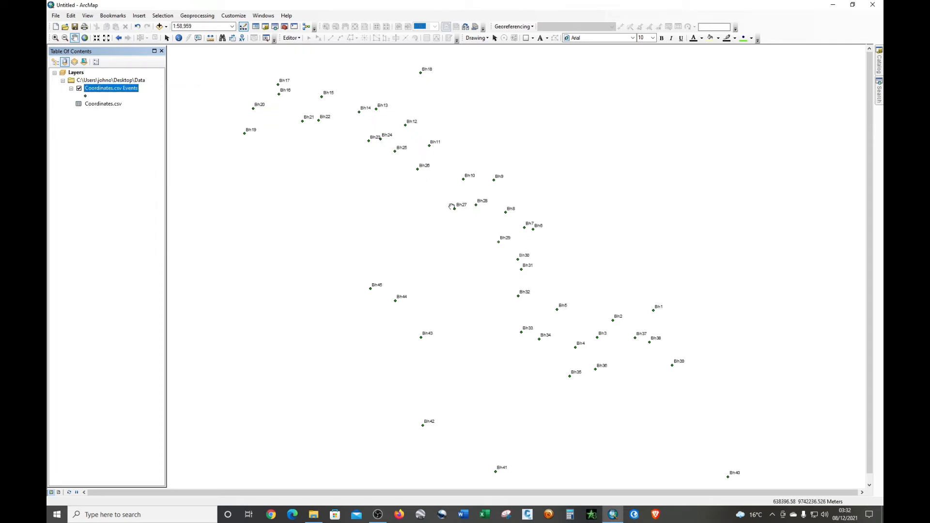
Step: Examine the labelled station points across the map, both closer in and at full extent
mouse_move(455, 209)
mouse_down()
mouse_move(512, 221)
mouse_move(492, 185)
mouse_move(456, 200)
mouse_up()
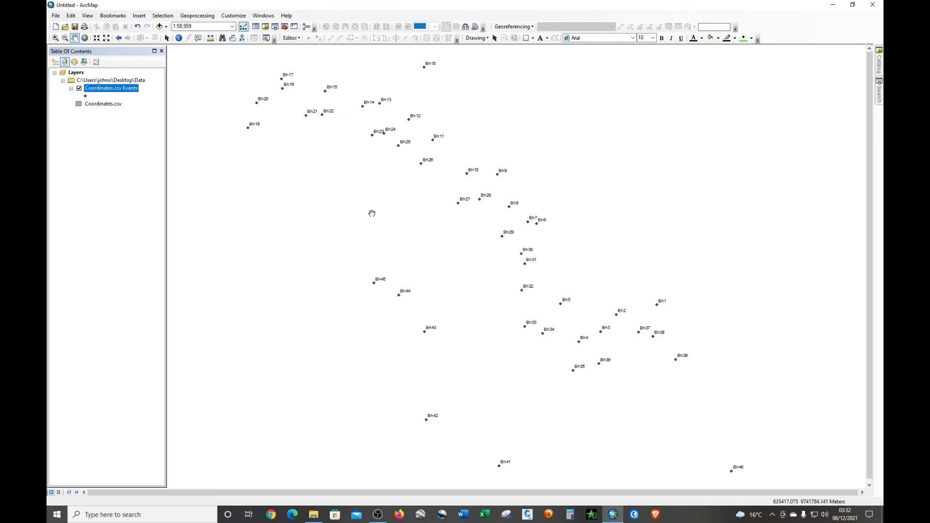
mouse_move(361, 135)
mouse_down()
mouse_move(337, 158)
mouse_move(395, 134)
mouse_move(371, 132)
mouse_up()
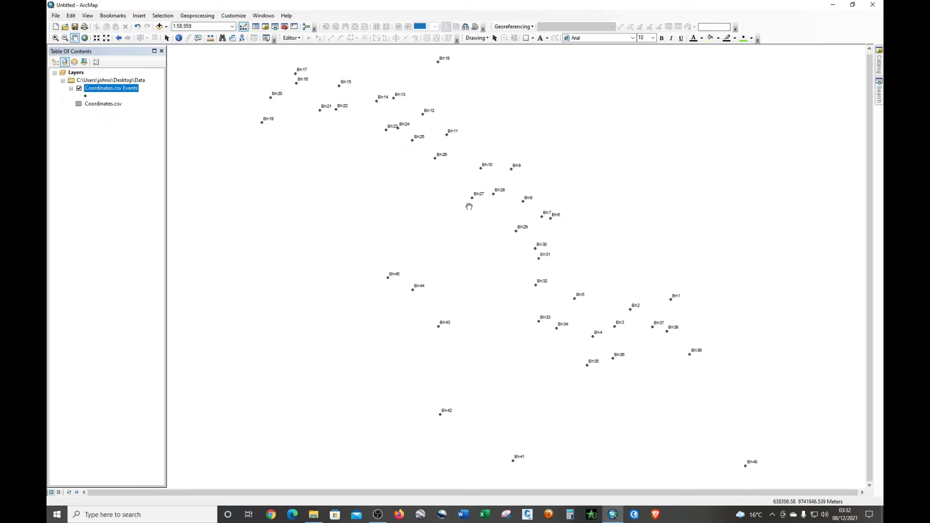
mouse_move(492, 193)
mouse_down()
mouse_move(508, 241)
mouse_move(514, 190)
mouse_move(490, 180)
mouse_up()
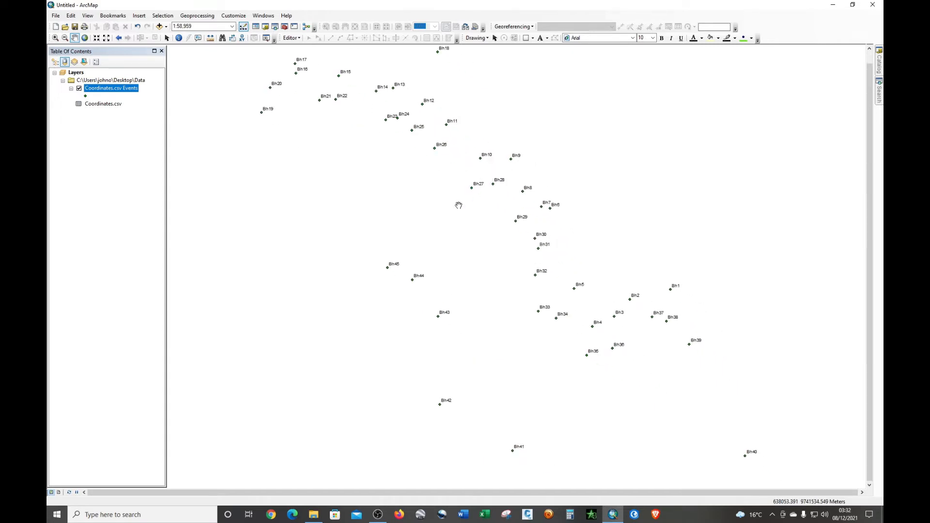
scroll(456, 204, up, 1)
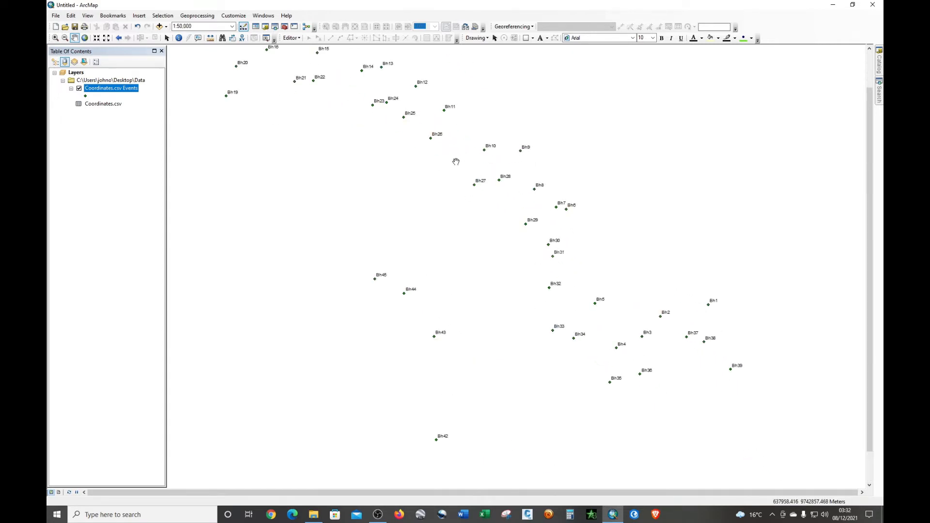
scroll(456, 162, up, 1)
scroll(456, 161, down, 1)
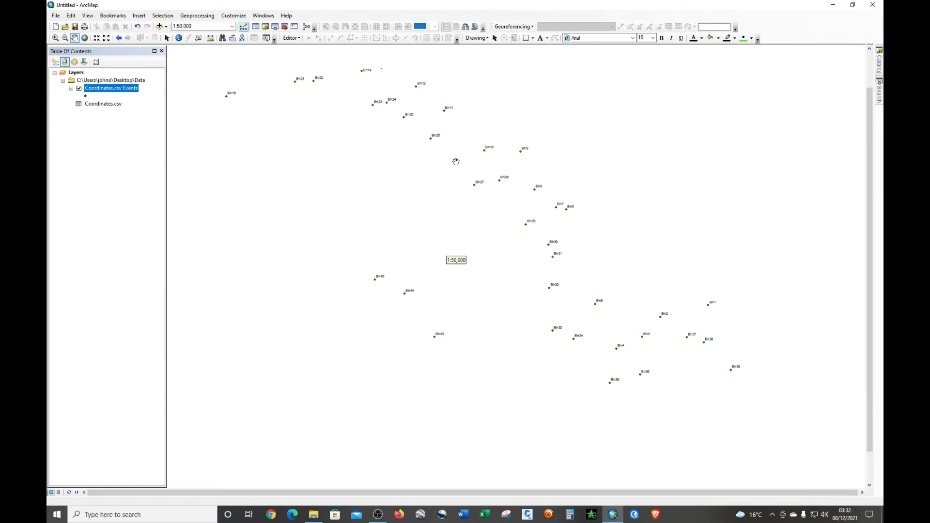
drag(469, 198, 496, 204)
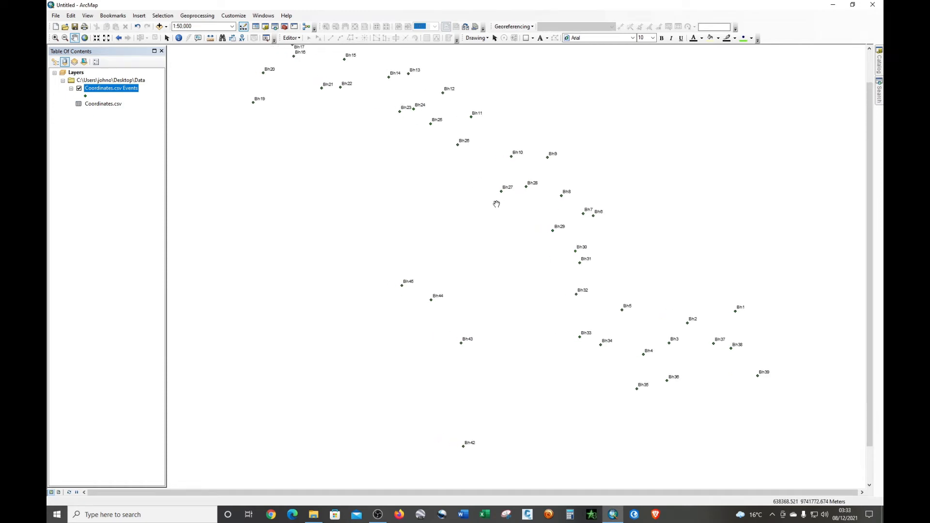
scroll(496, 204, down, 1)
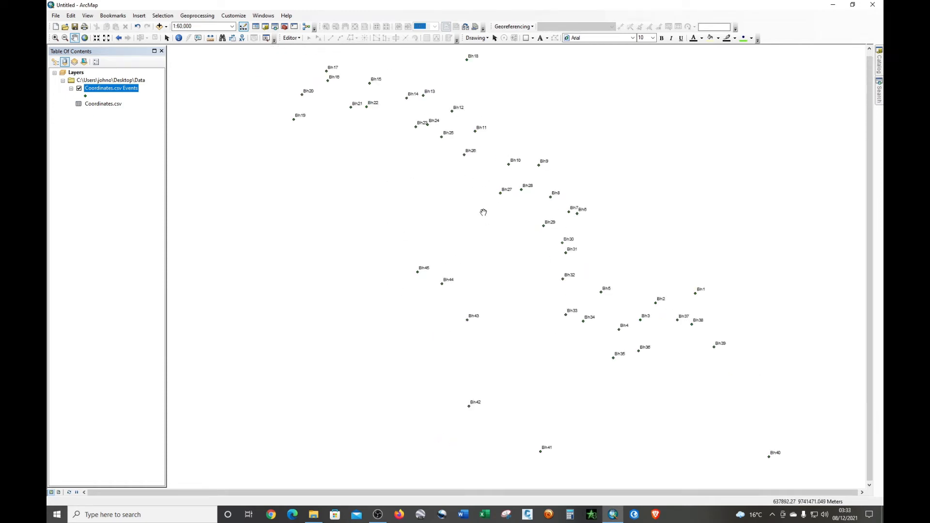
scroll(460, 214, down, 1)
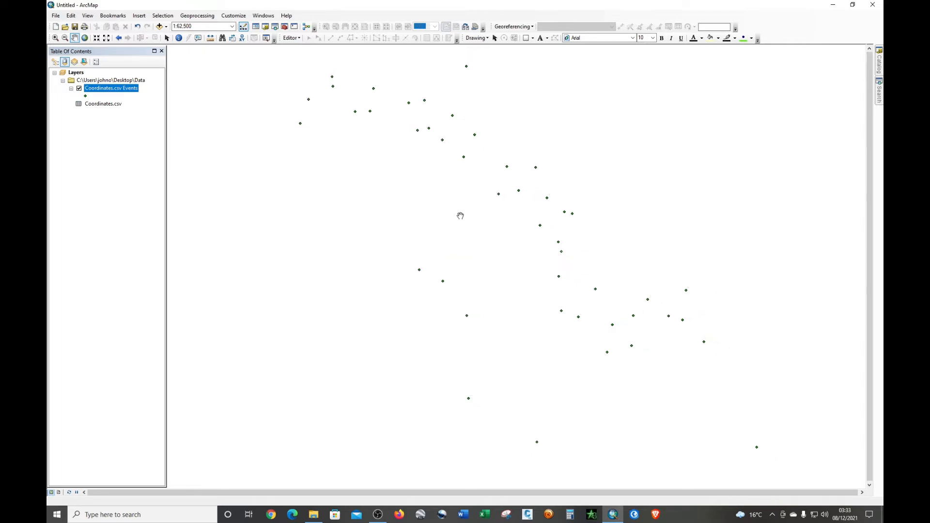
drag(468, 229, 435, 229)
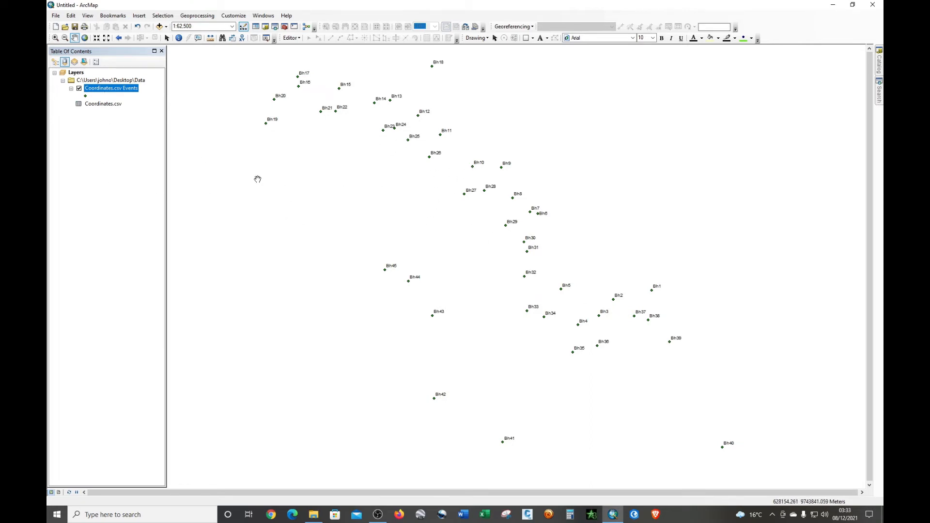
Step: Start exporting the data of the Coordinates.csv Events layer and set the output location to the Data folder on the Desktop
right_click(115, 90)
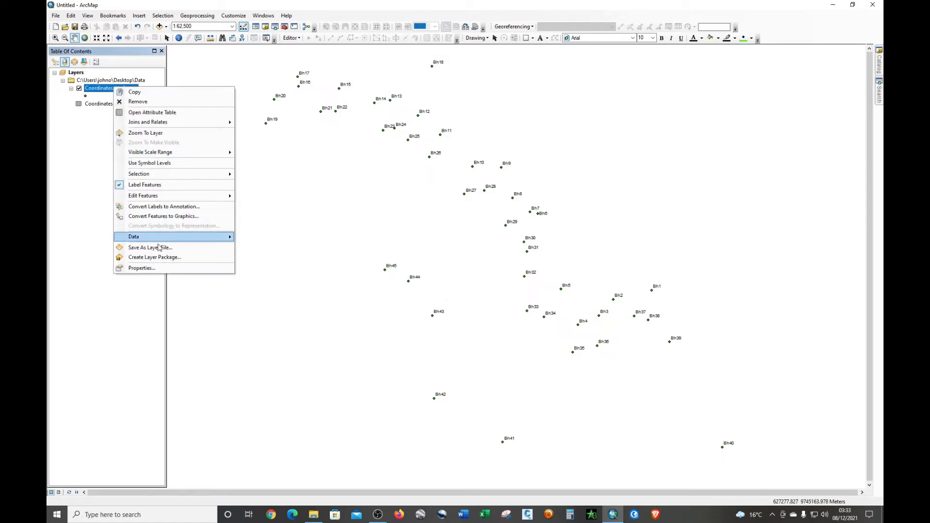
mouse_move(147, 240)
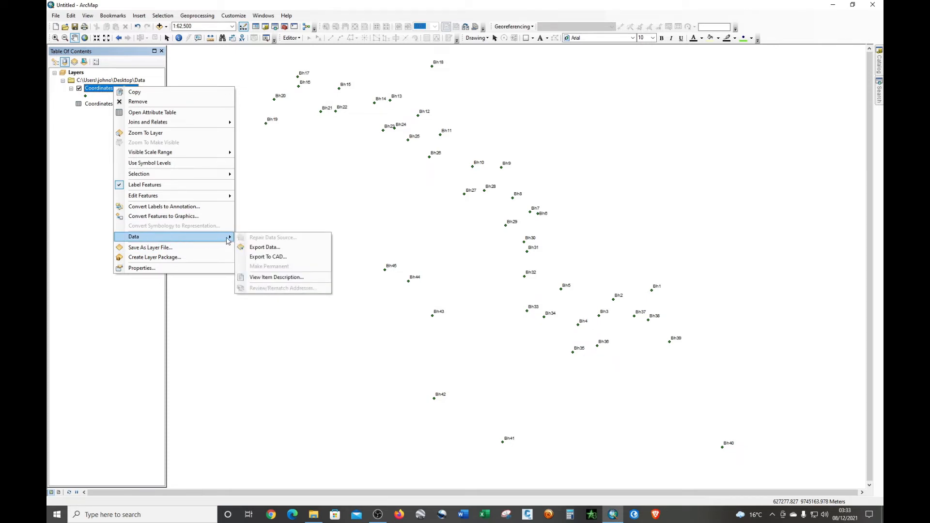
click(274, 248)
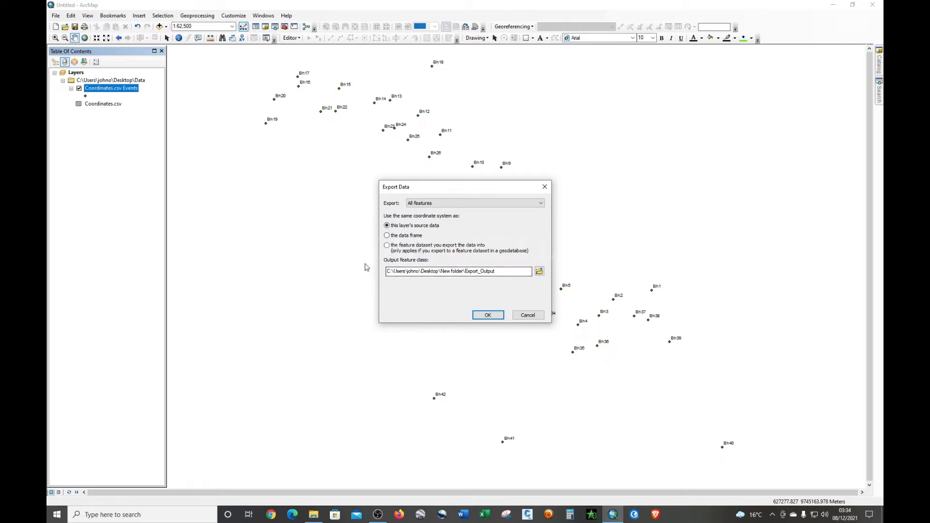
click(539, 271)
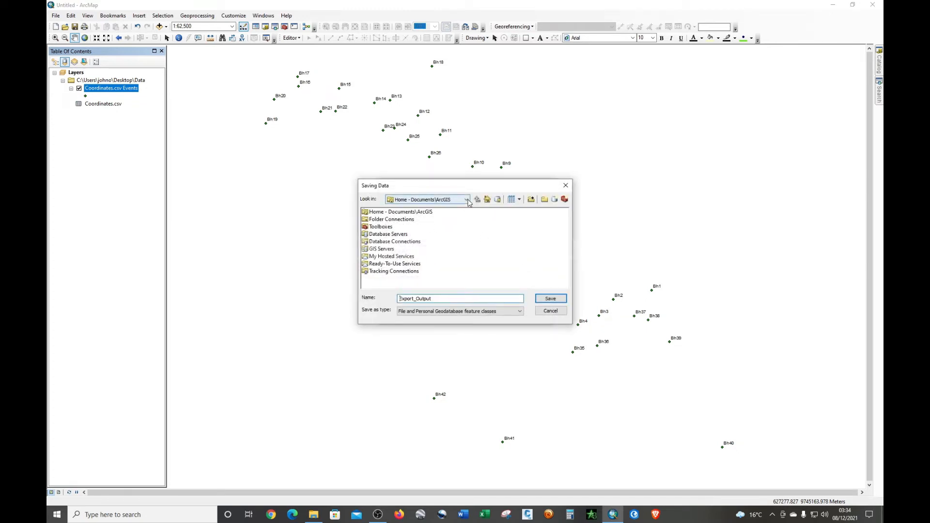
click(467, 201)
click(455, 225)
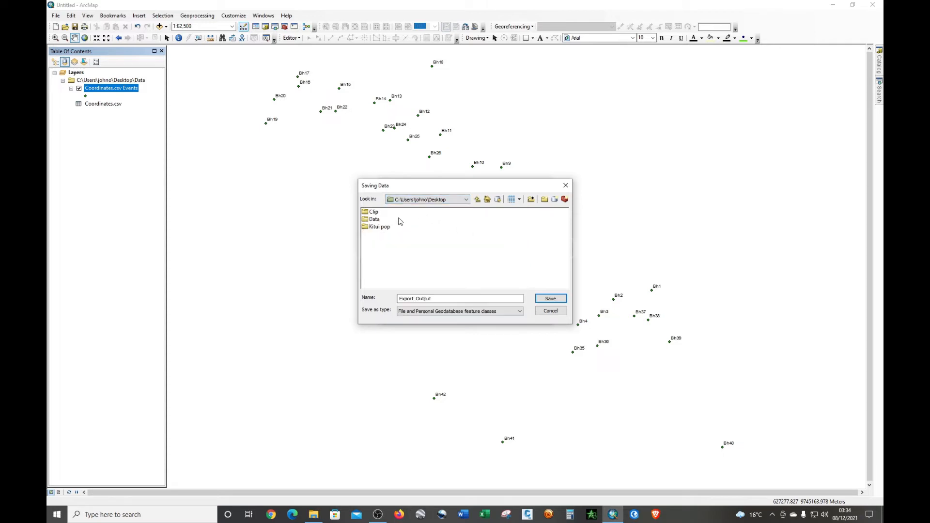
double_click(374, 221)
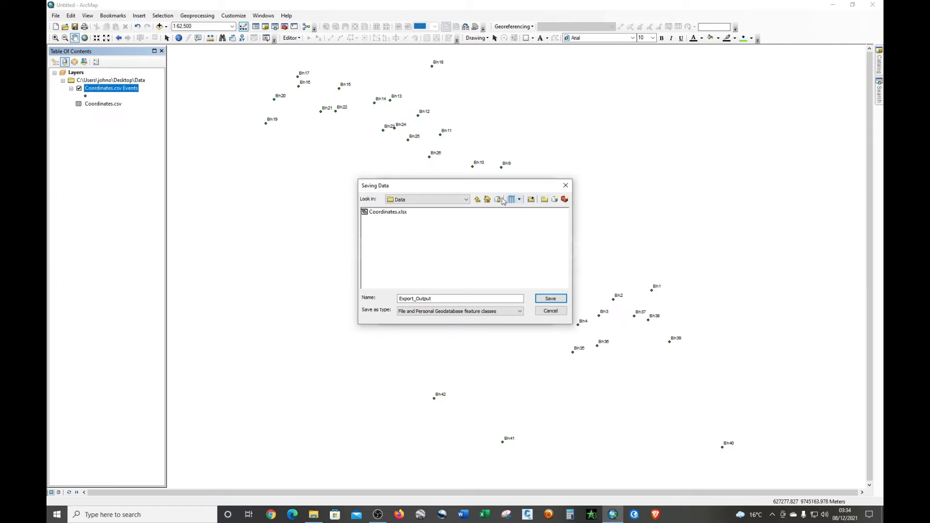
Step: Create a folder named "Points in UTM" inside the Data folder
click(545, 200)
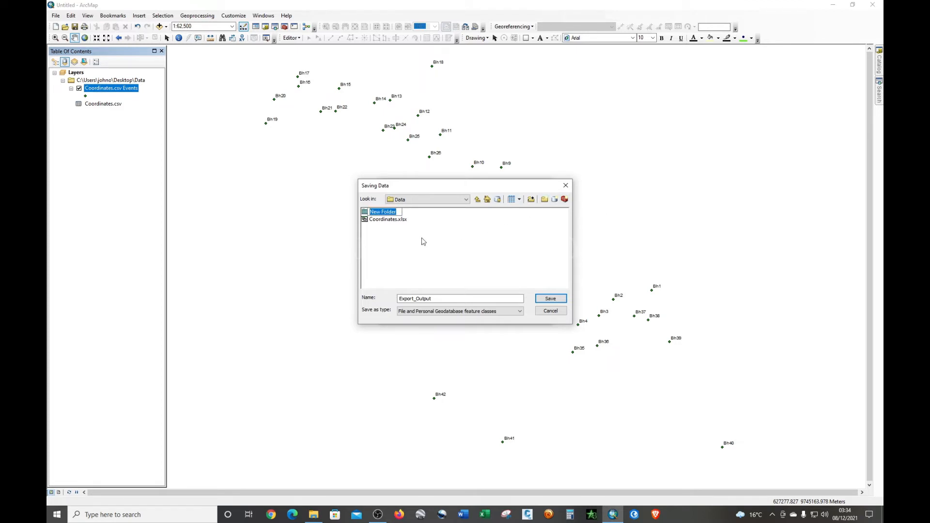
text(Poiny)
key(BackSpace)
text(ts in UTM)
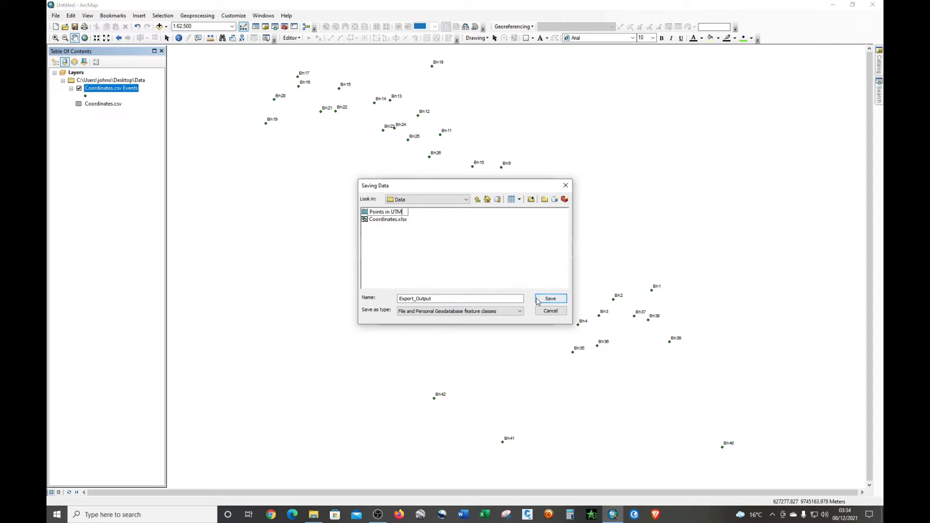
click(412, 235)
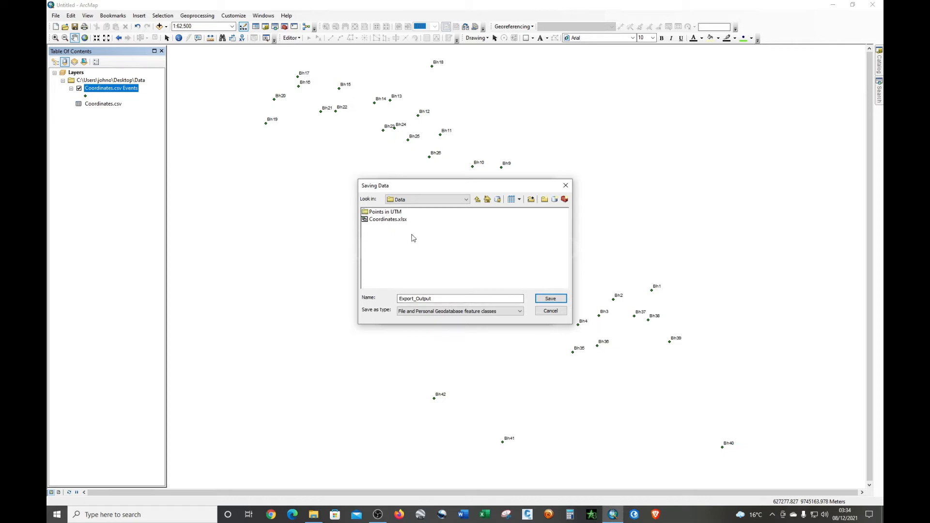
Step: Export the points as a shapefile named Points_UTM in the Points in UTM folder and add it to the map
double_click(388, 212)
click(438, 297)
double_click(437, 297)
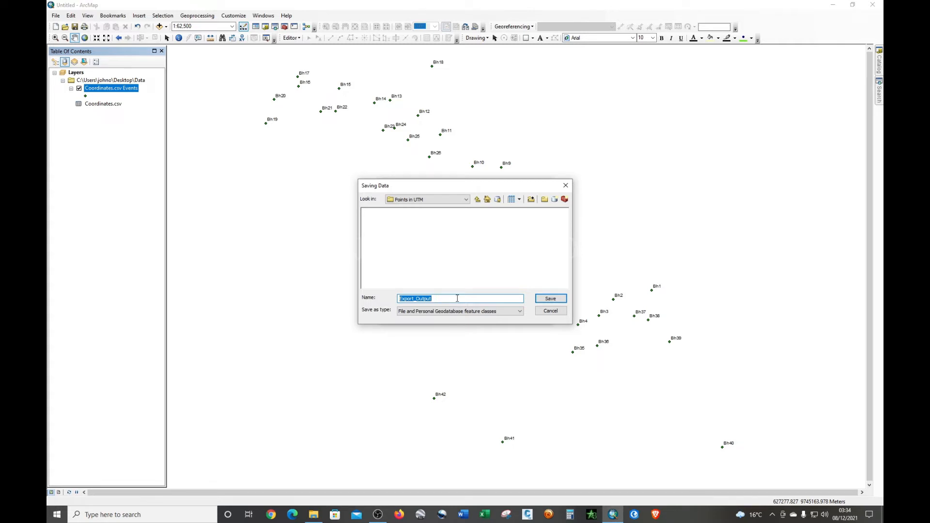
text(Poin)
text(ts_UTM)
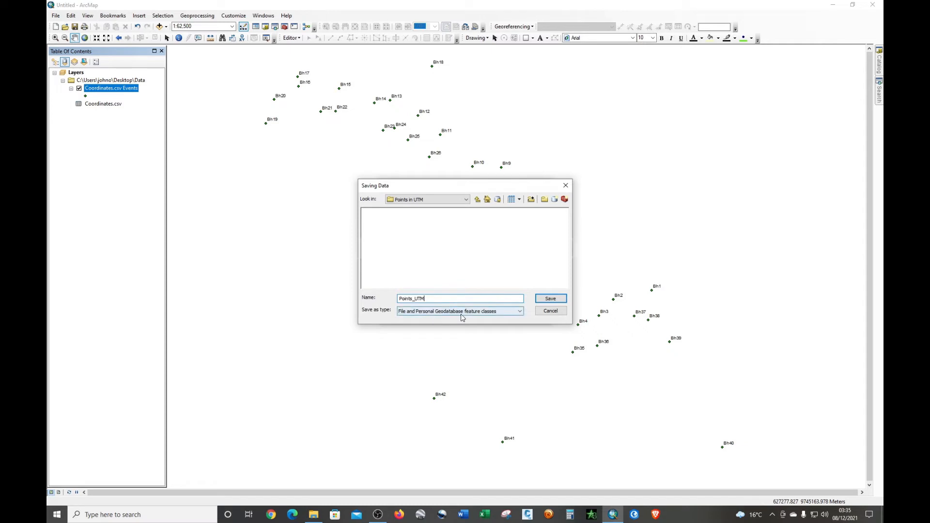
click(517, 313)
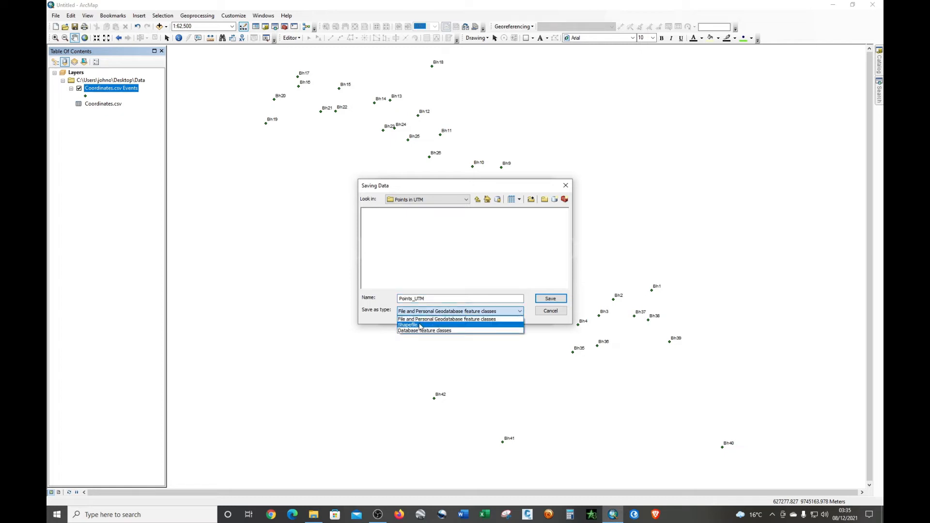
click(438, 324)
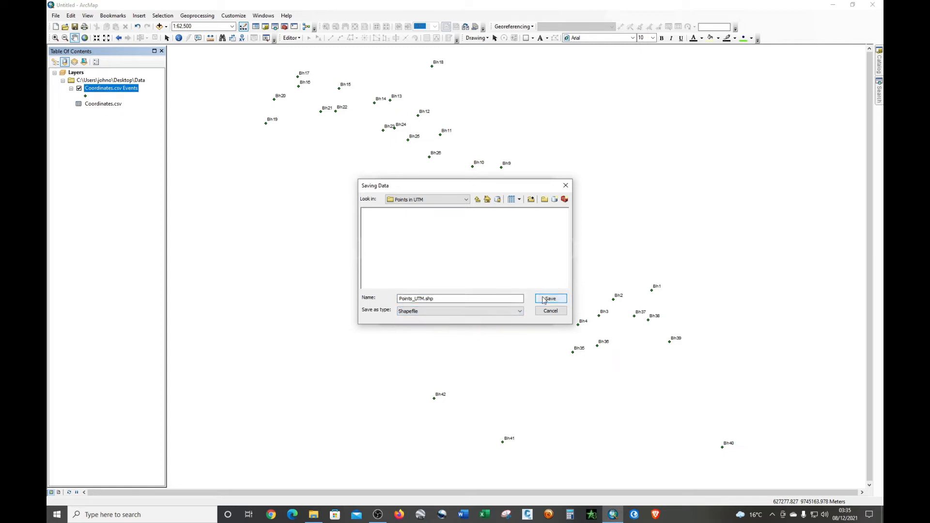
click(549, 299)
click(486, 315)
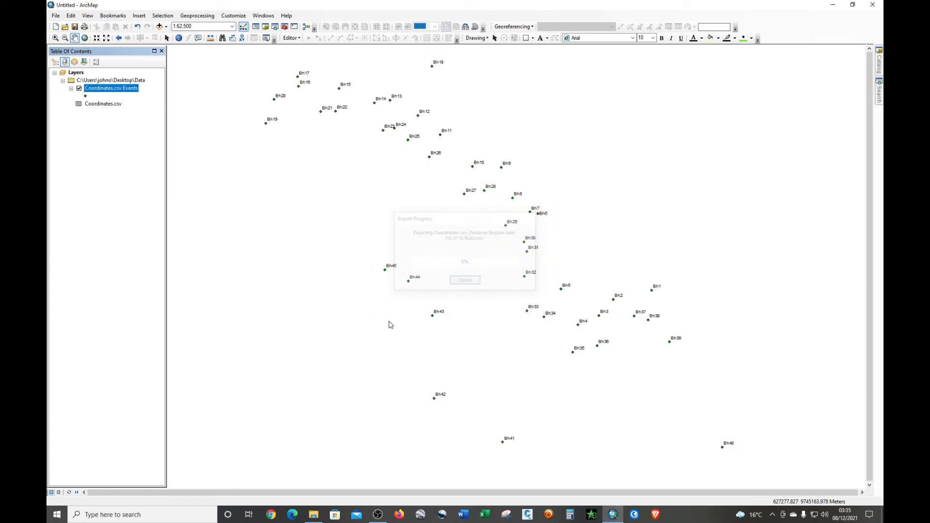
click(487, 289)
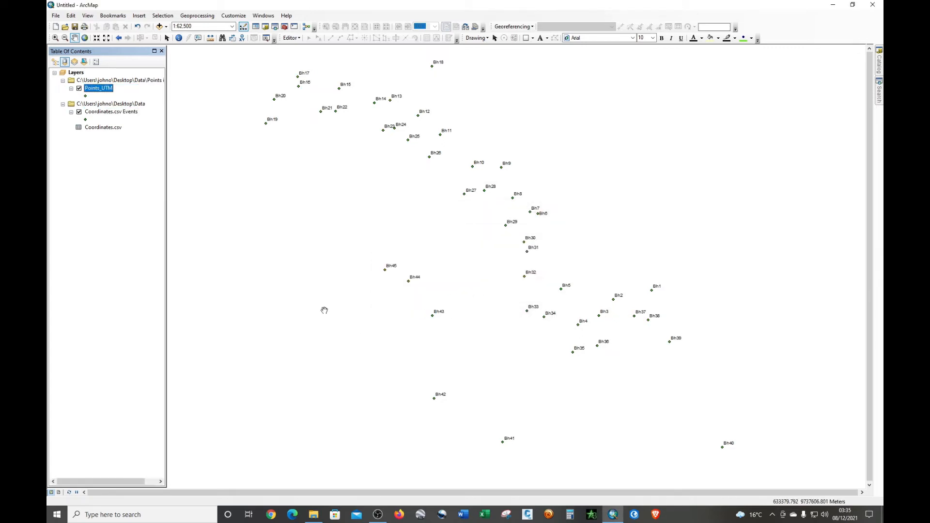
Step: Remove the Desktop\Data source group containing the Coordinates.csv table and its event layer from the map
click(105, 105)
right_click(105, 106)
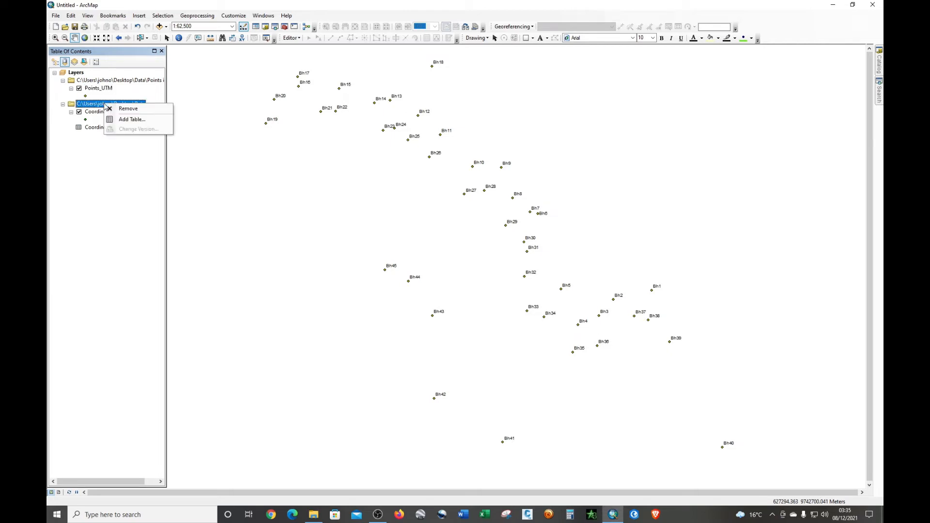
click(126, 108)
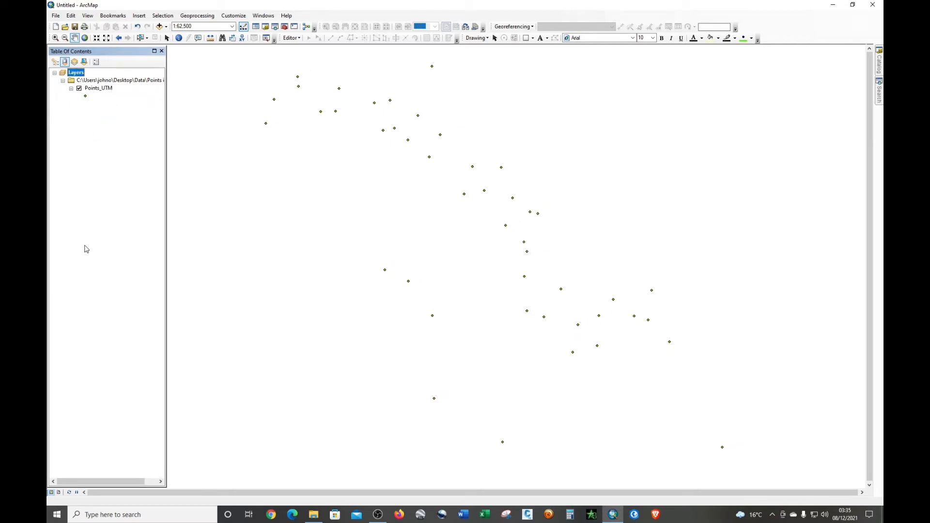
Step: Turn on feature labels for the Points_UTM layer
mouse_move(412, 147)
mouse_down()
mouse_move(441, 158)
mouse_move(416, 151)
mouse_up()
drag(451, 240, 478, 253)
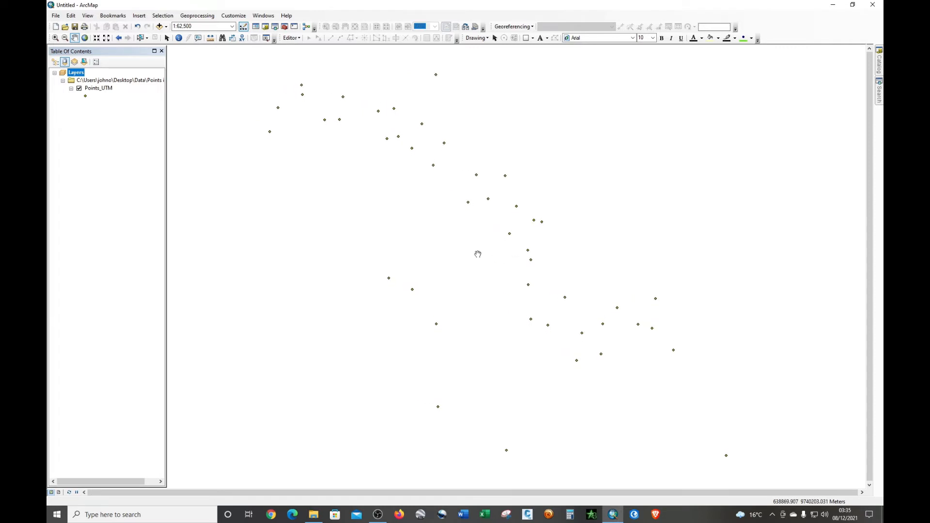
click(102, 89)
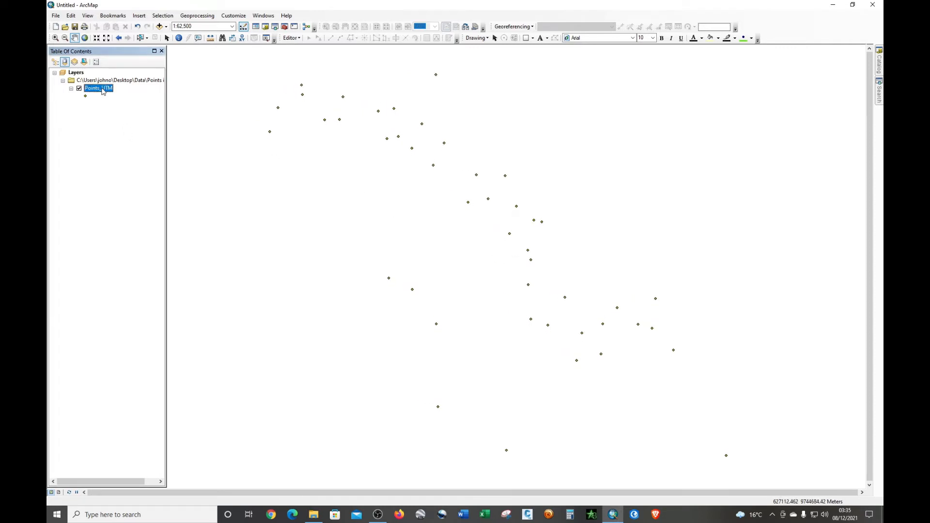
right_click(103, 91)
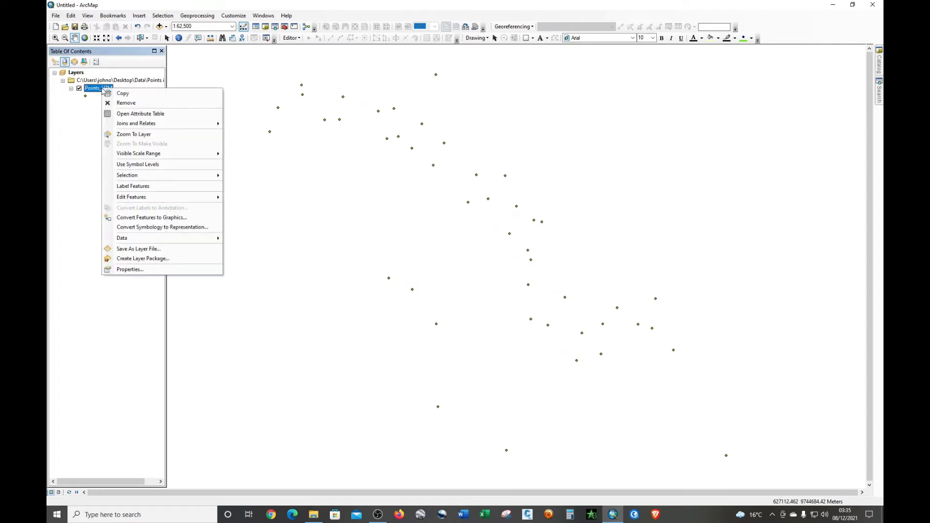
click(132, 188)
mouse_move(479, 247)
mouse_down()
mouse_move(488, 251)
mouse_move(469, 248)
mouse_up()
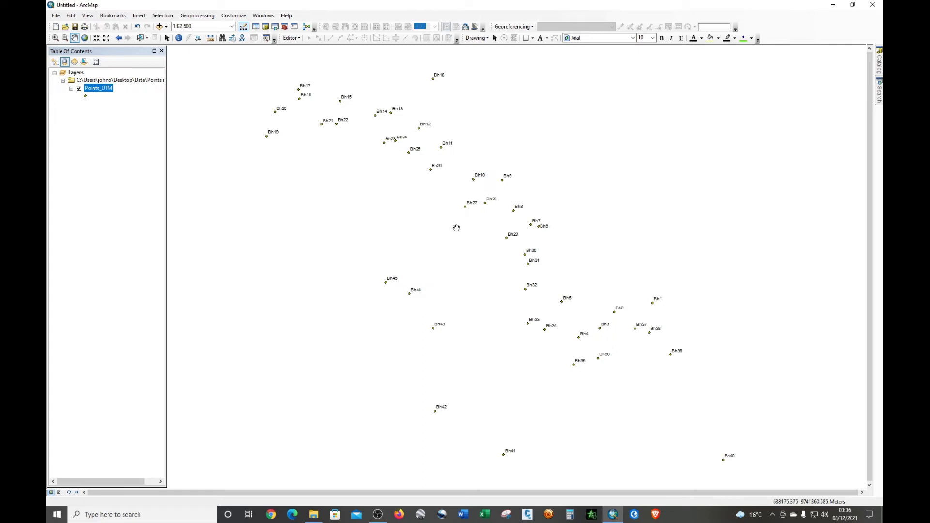
Step: Switch to the Desktop's Data folder in File Explorer and create a folder named Points_WGS84 there
click(833, 4)
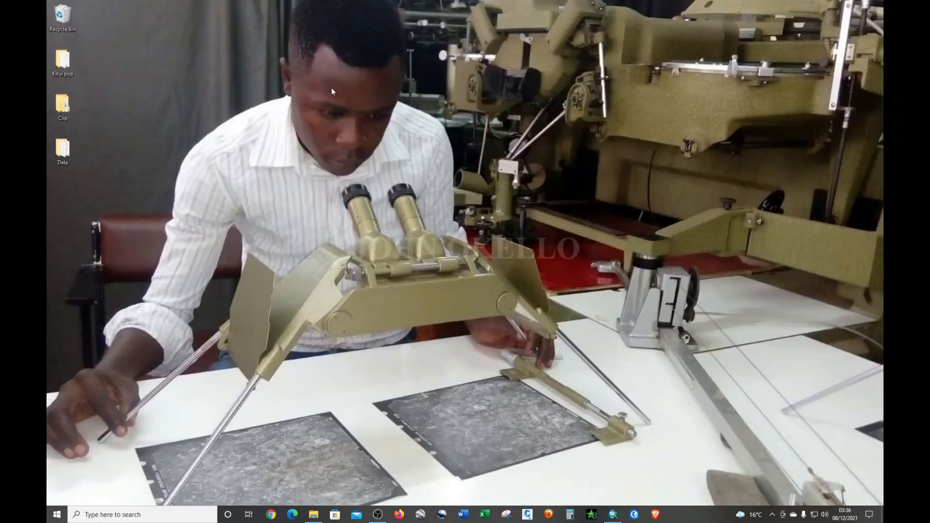
double_click(58, 155)
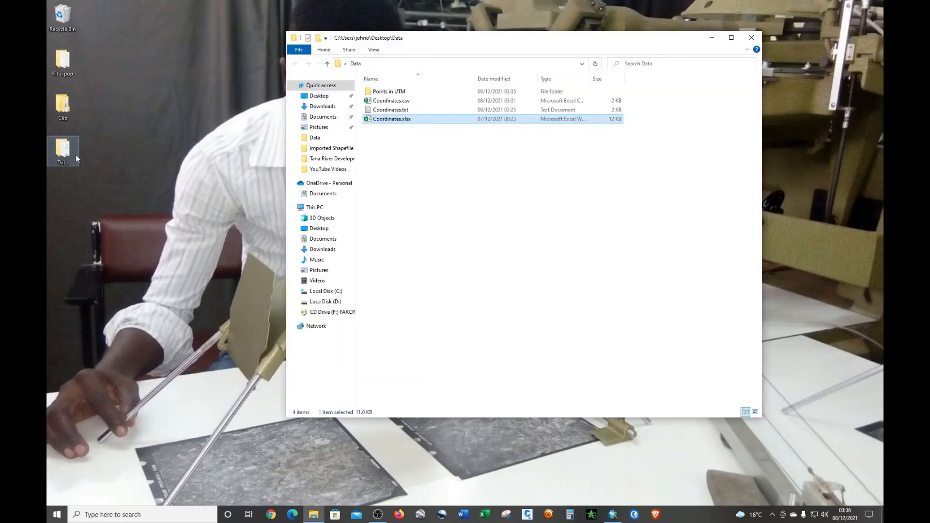
right_click(395, 158)
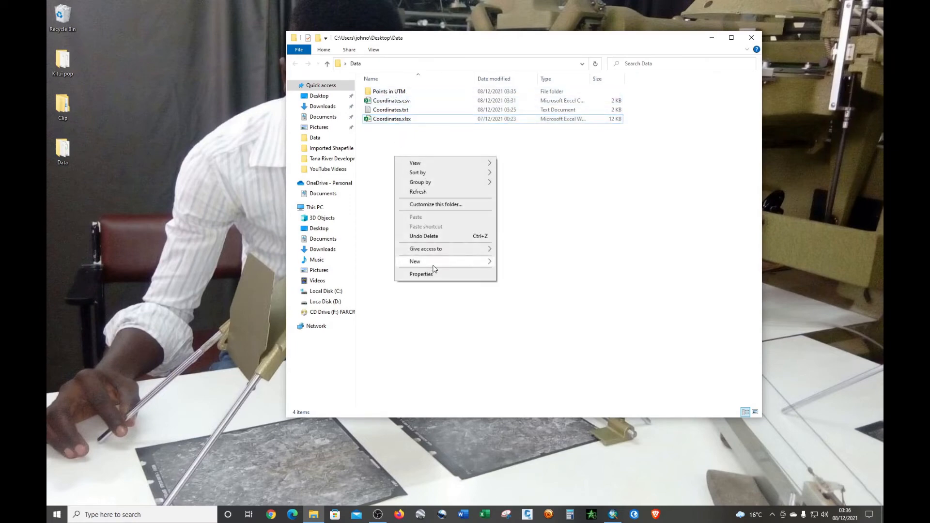
mouse_move(465, 262)
click(514, 263)
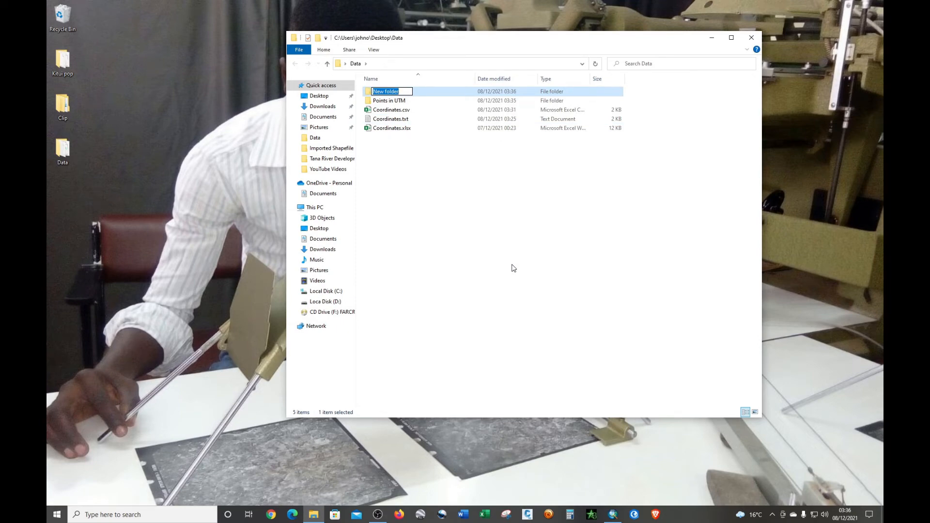
text(Points_WGS84)
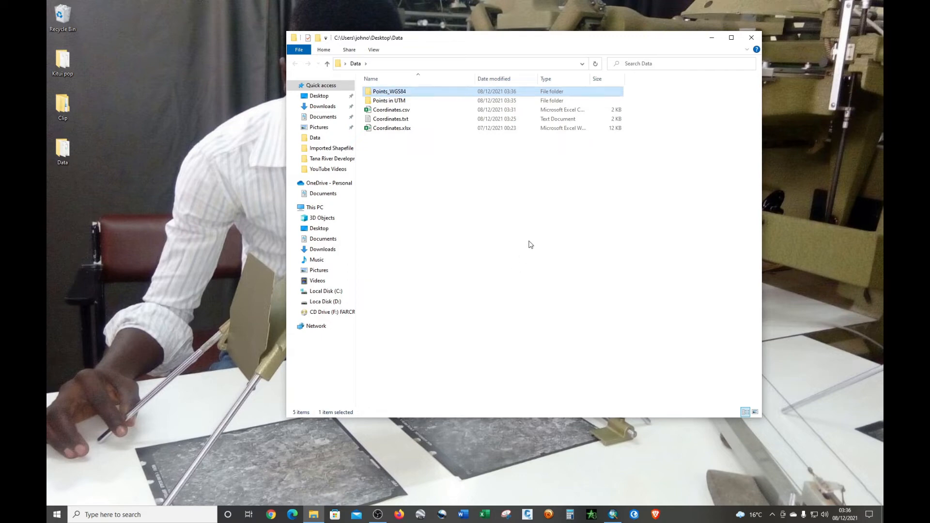
click(559, 207)
click(710, 41)
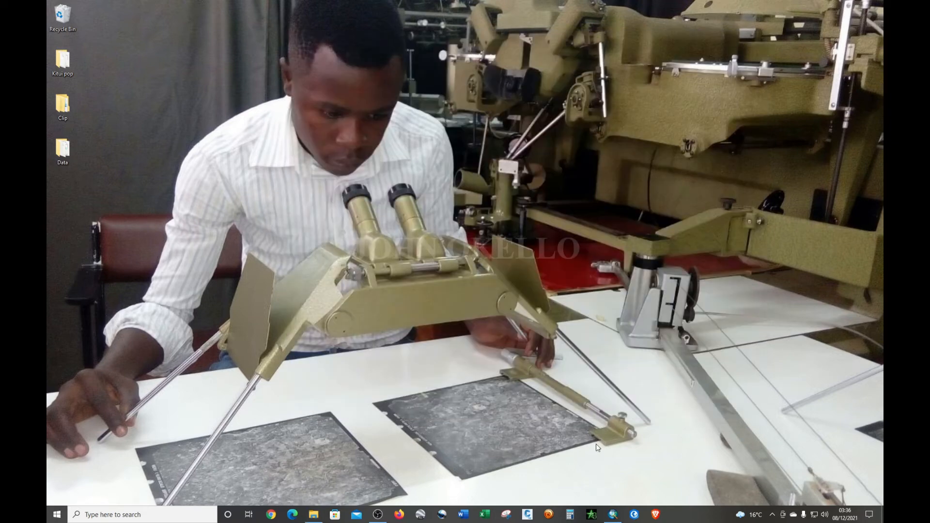
Step: Switch back to ArcMap and search the local tools for "project"
click(612, 514)
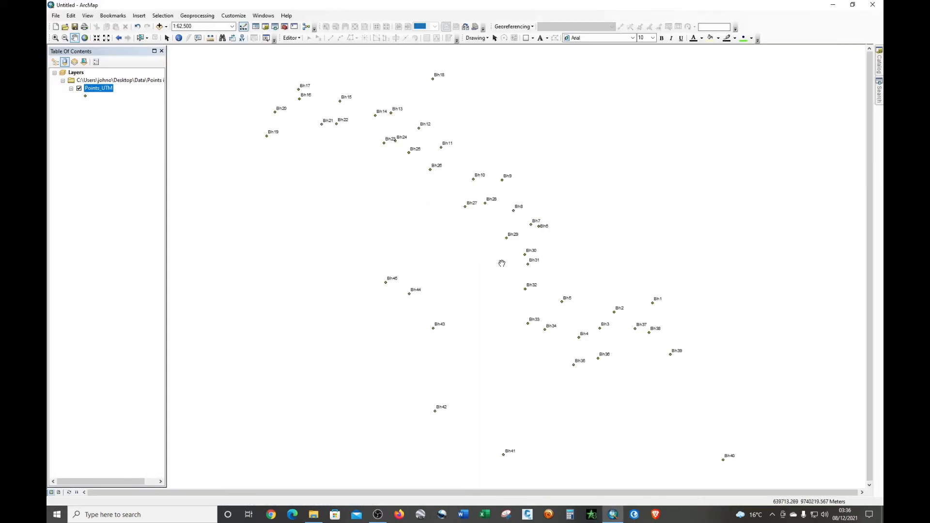
mouse_move(514, 279)
mouse_down()
mouse_move(509, 266)
mouse_move(511, 289)
mouse_up()
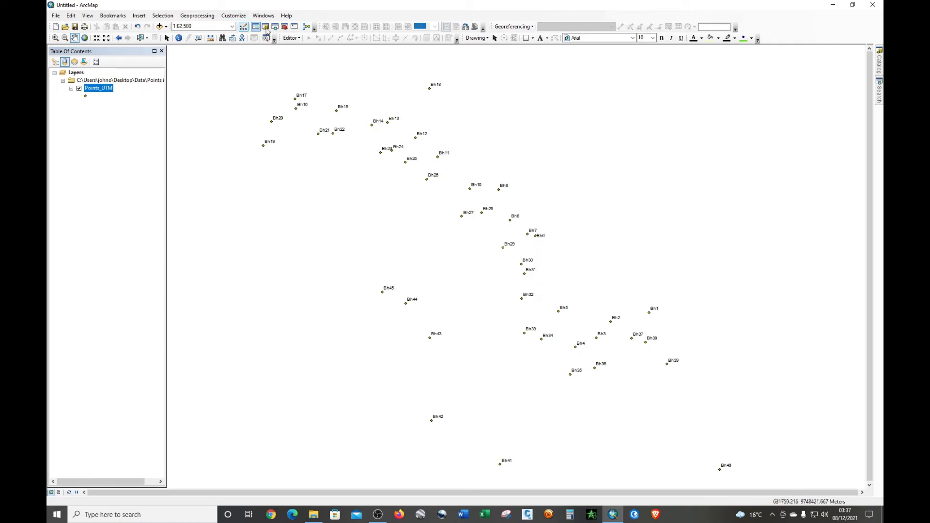
mouse_move(880, 97)
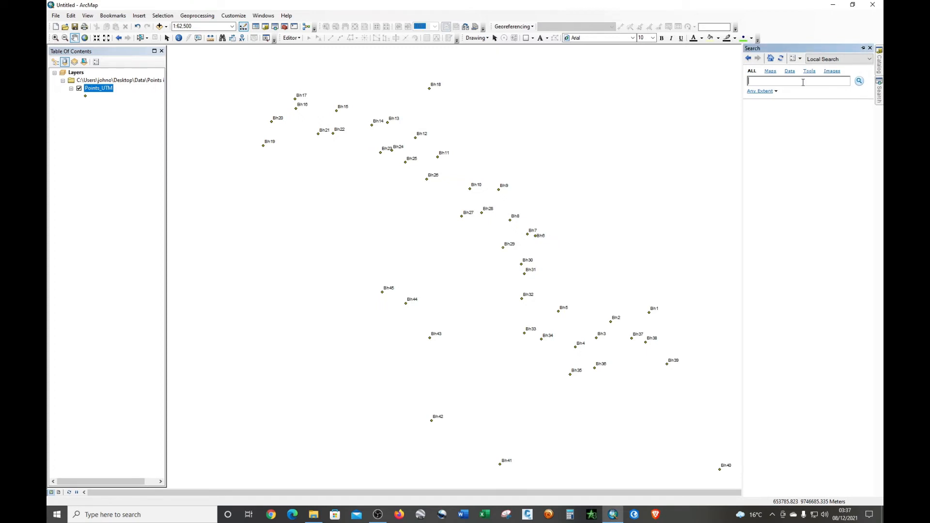
text(project)
click(859, 82)
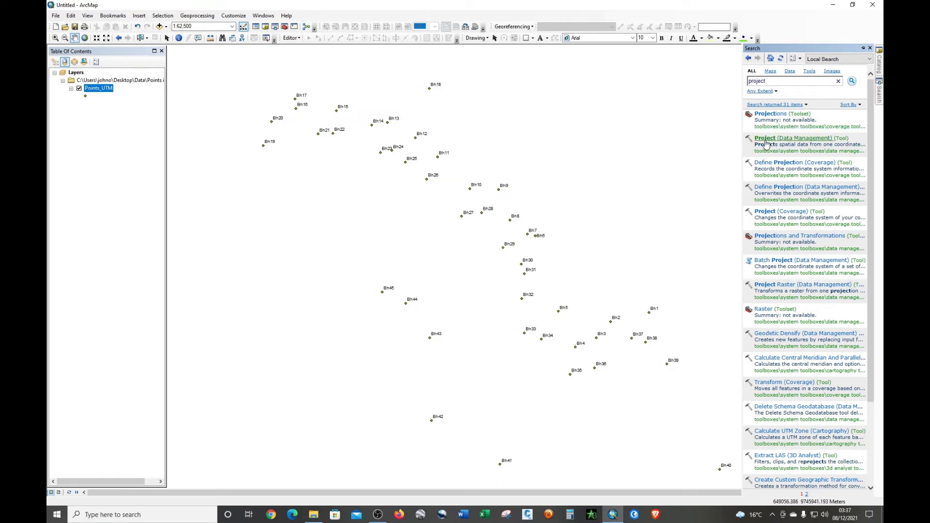
Step: Open ArcToolbox and expand the Projections and Transformations toolset within Data Management Tools
click(285, 27)
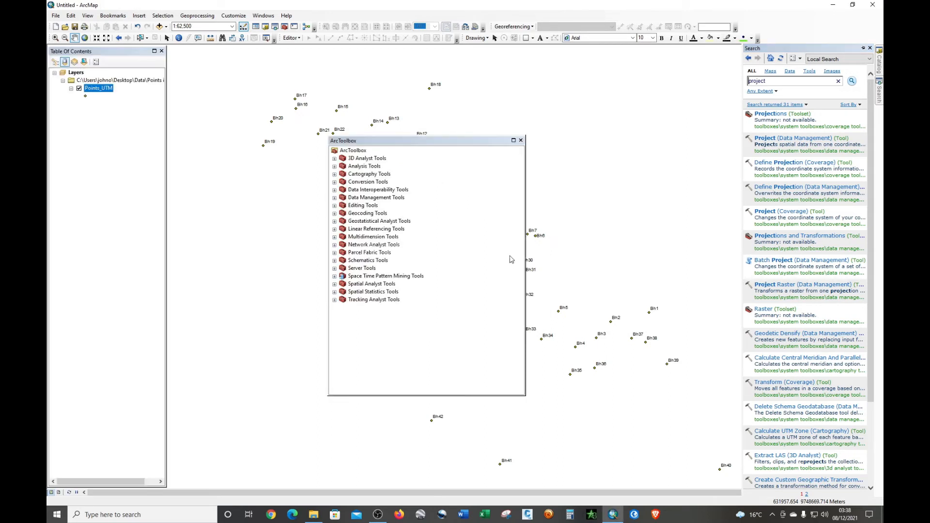
drag(444, 138, 619, 109)
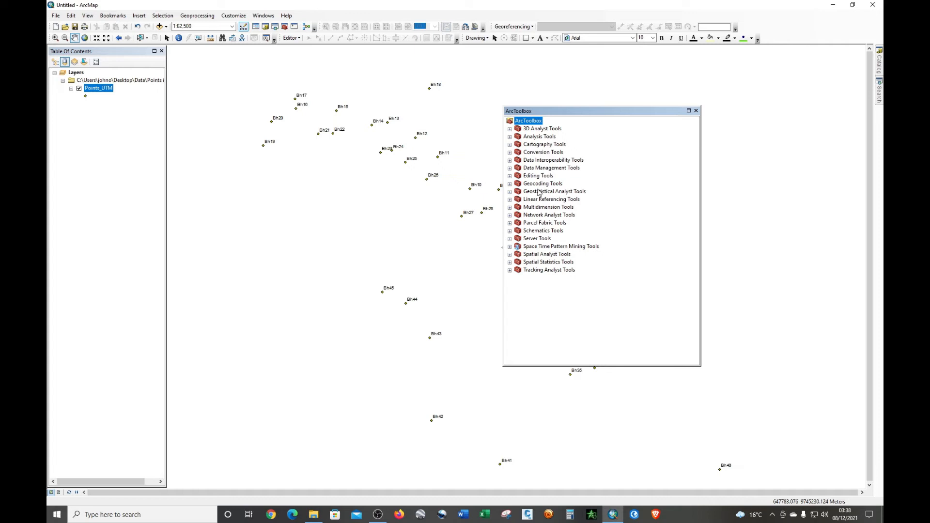
click(509, 169)
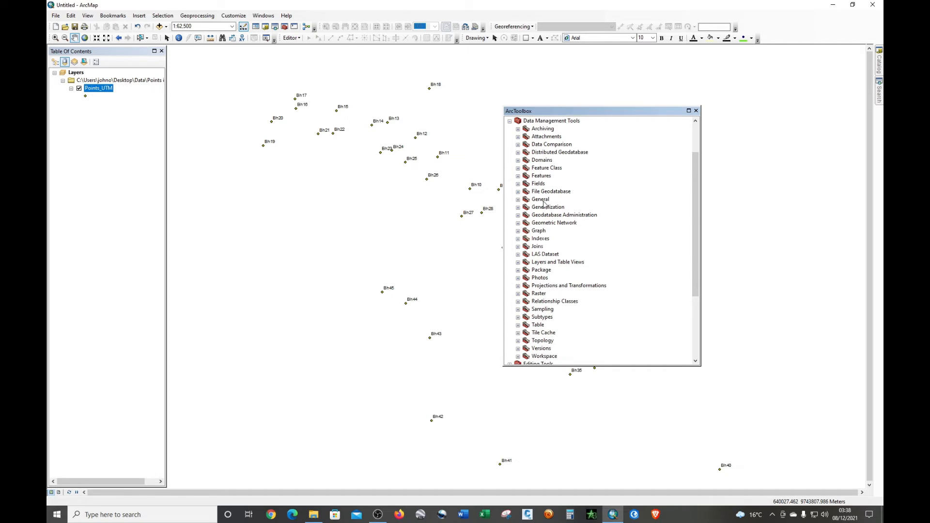
scroll(543, 204, up, 1)
scroll(544, 204, down, 2)
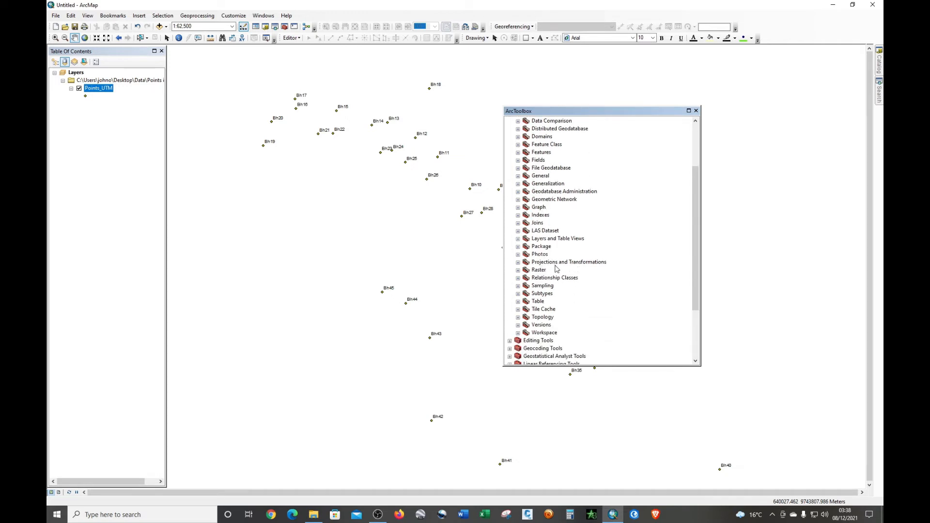
click(517, 262)
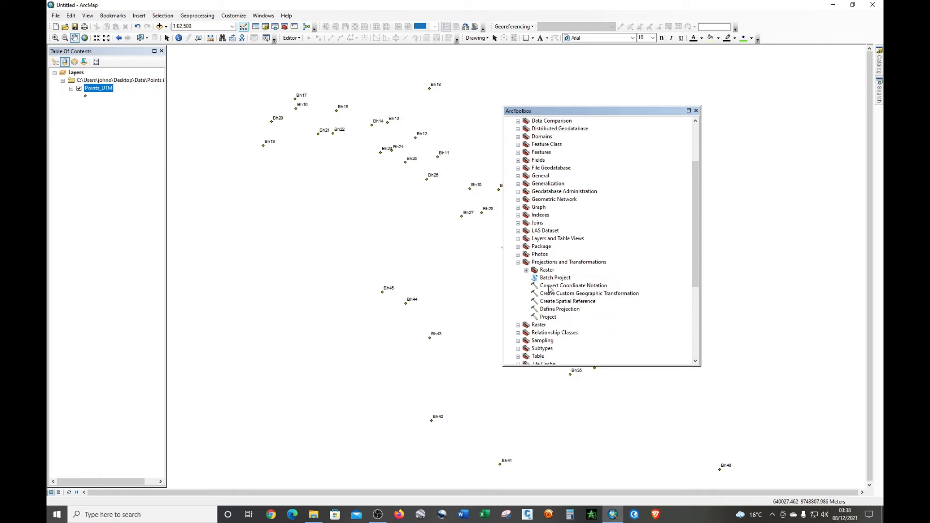
click(527, 271)
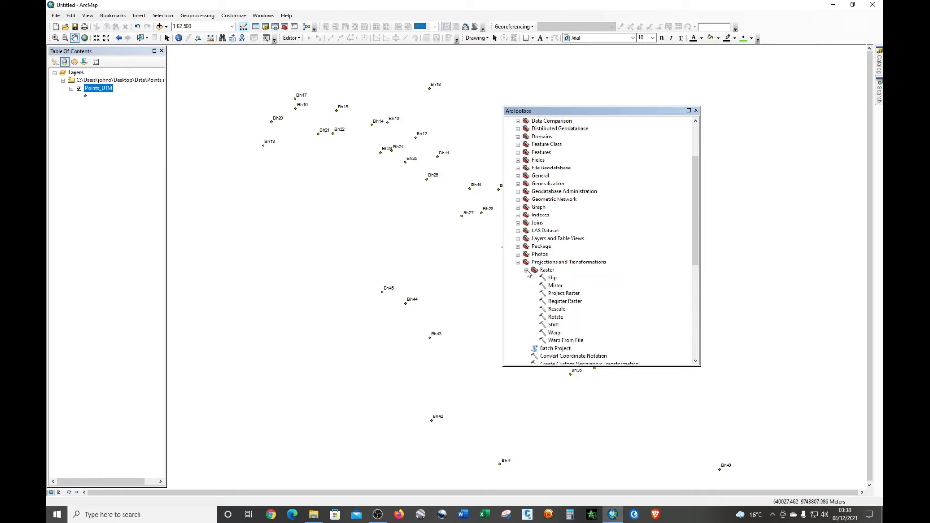
click(526, 271)
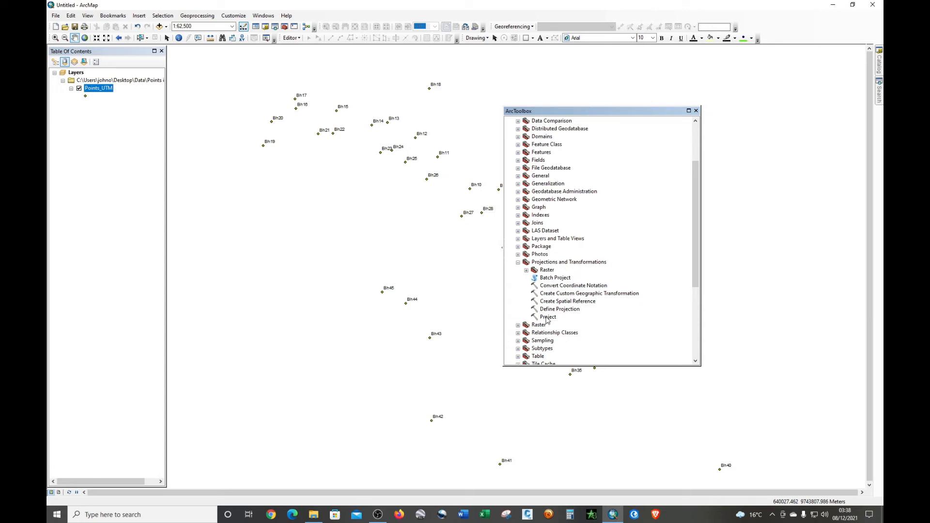
click(526, 270)
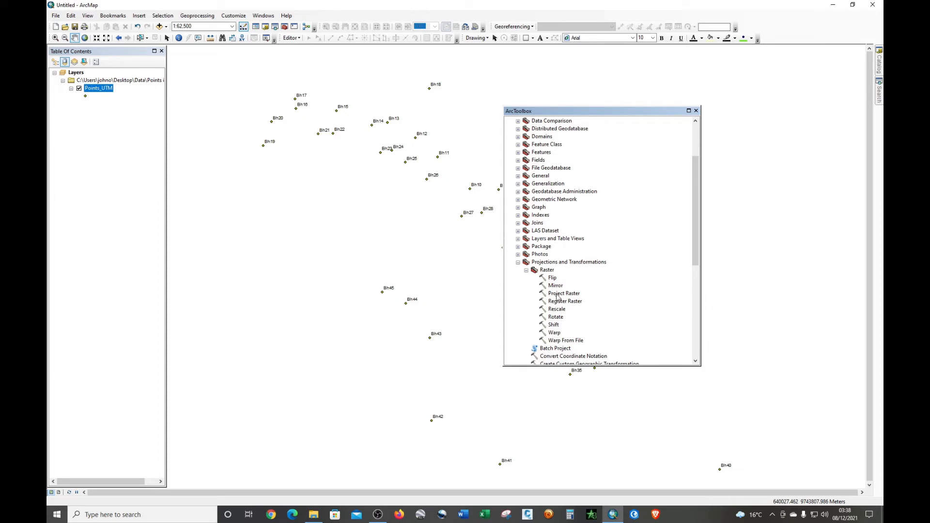
click(526, 271)
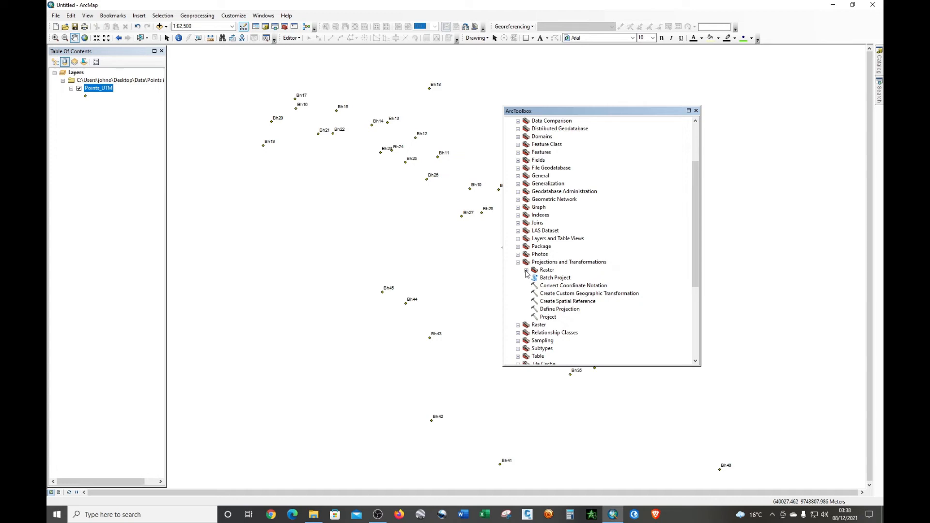
Step: Open the Project tool from Projections and Transformations and set Points_UTM as its input dataset
click(549, 317)
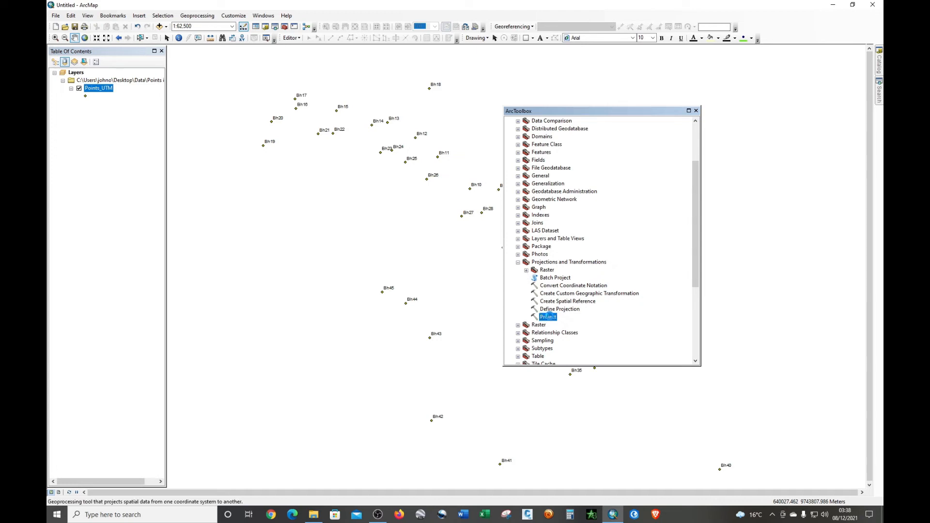
double_click(549, 317)
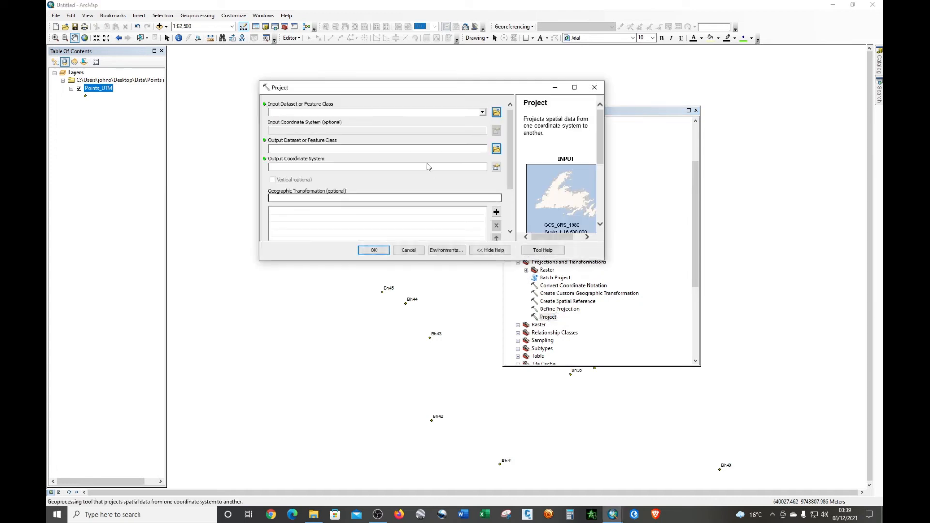
drag(99, 88, 119, 105)
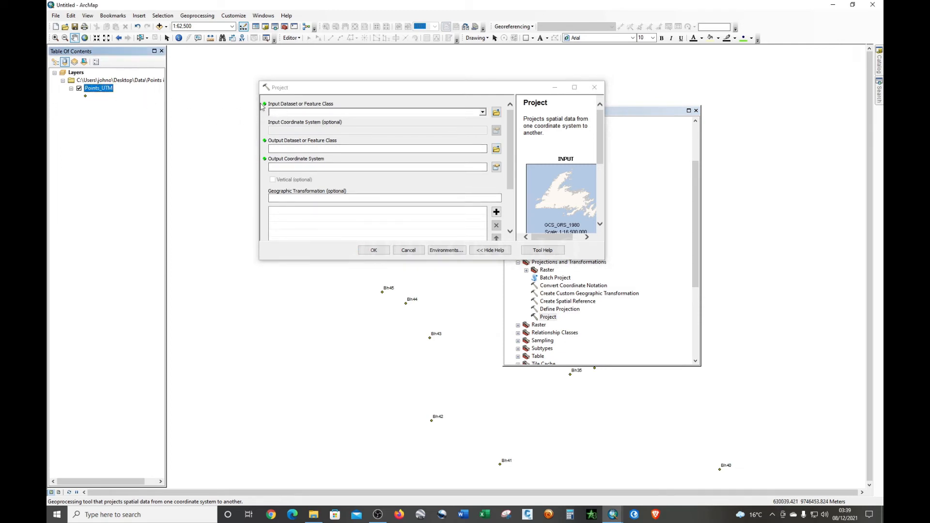
click(483, 113)
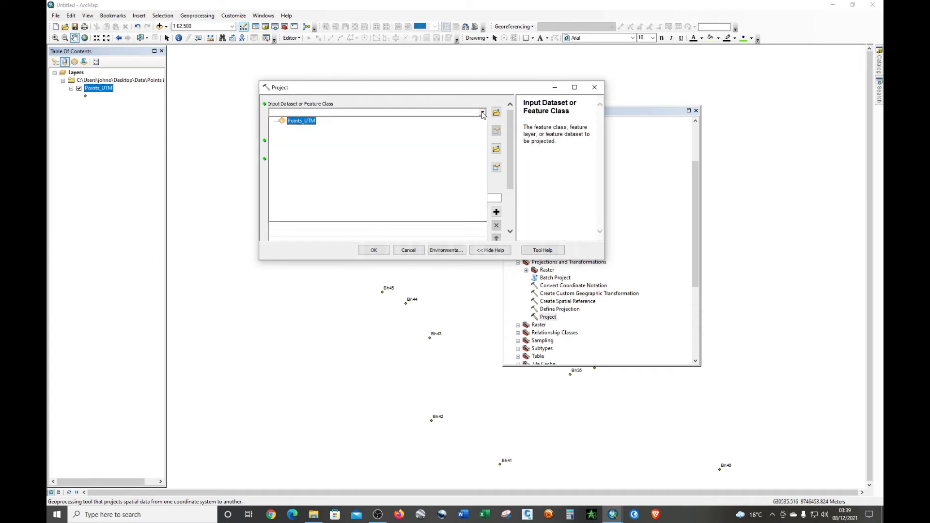
click(298, 121)
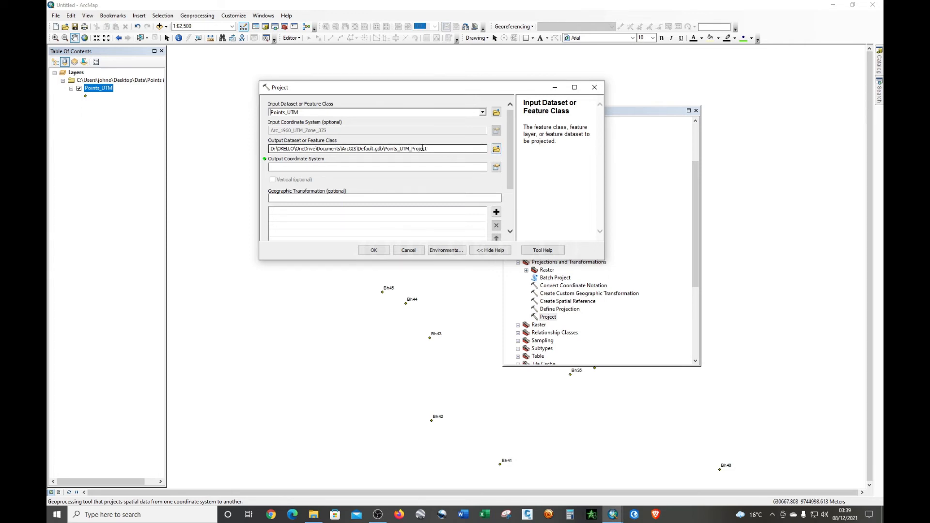
Step: Set the Project tool's output feature class to Points_WGS84 inside the Desktop\Data\Points_WGS84 folder
click(495, 149)
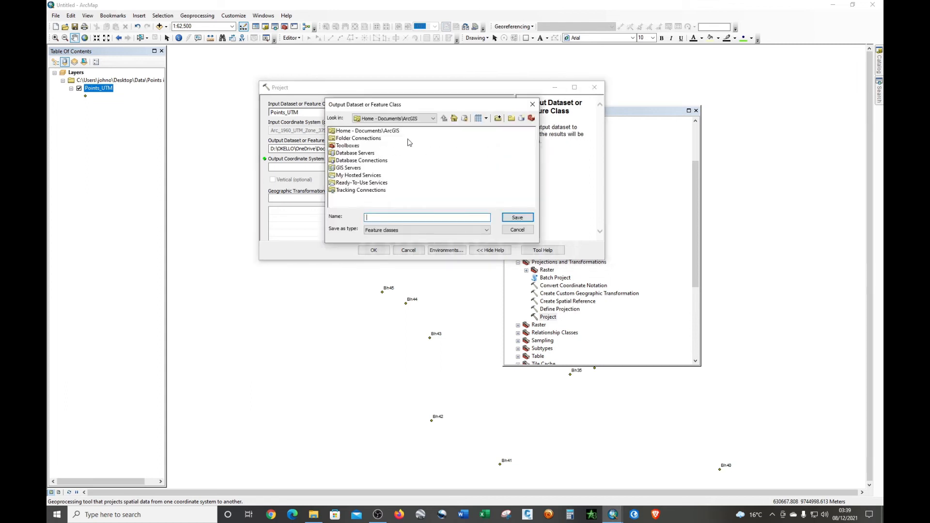
click(432, 119)
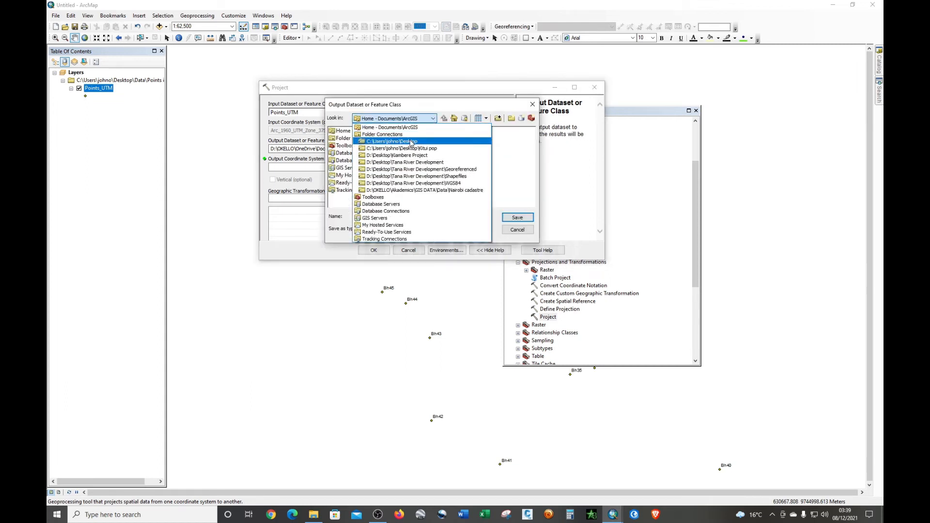
click(411, 142)
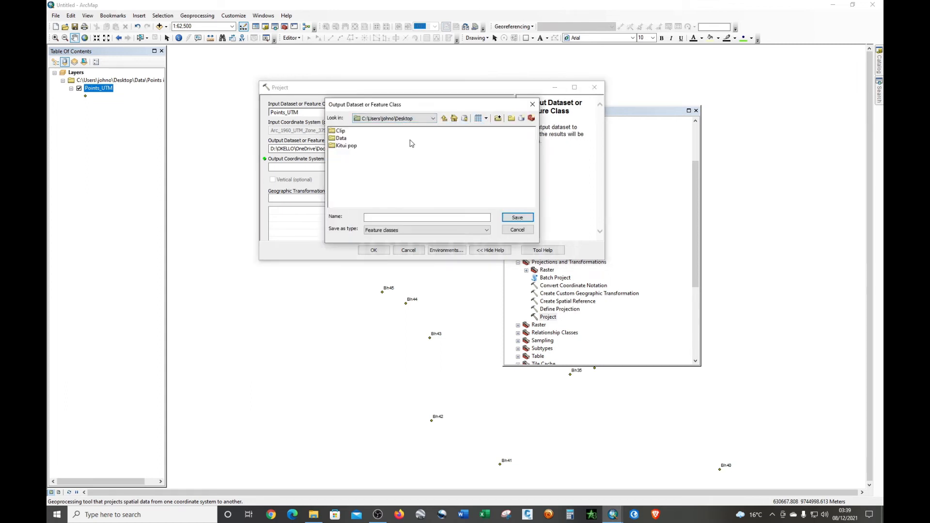
double_click(341, 140)
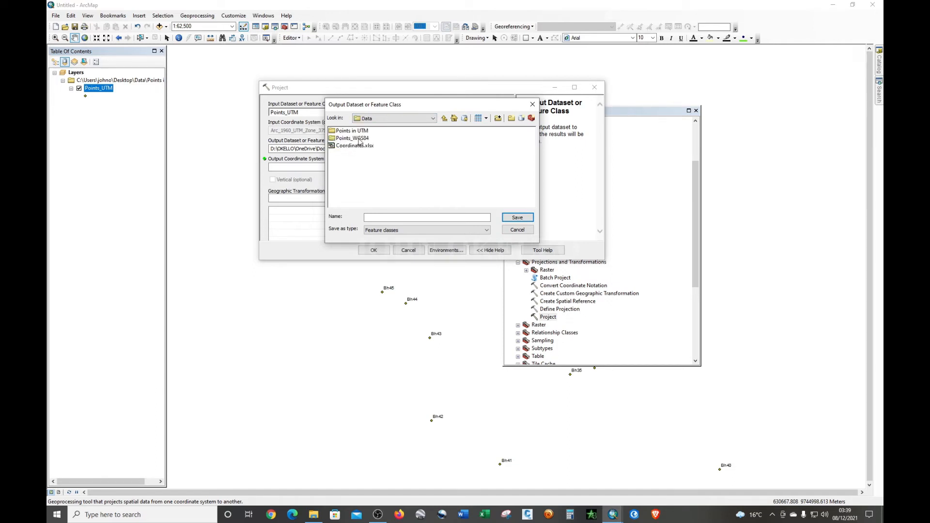
double_click(359, 139)
click(379, 218)
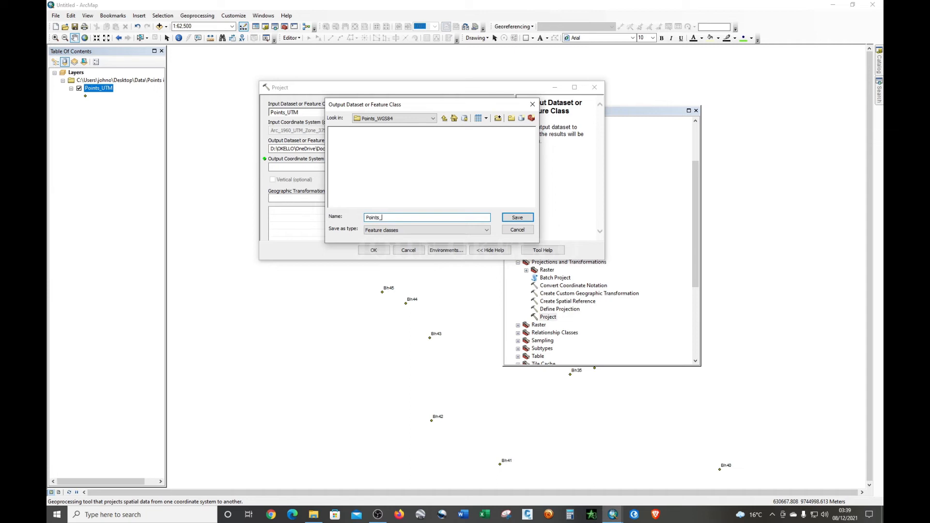
text(WGS84)
click(509, 219)
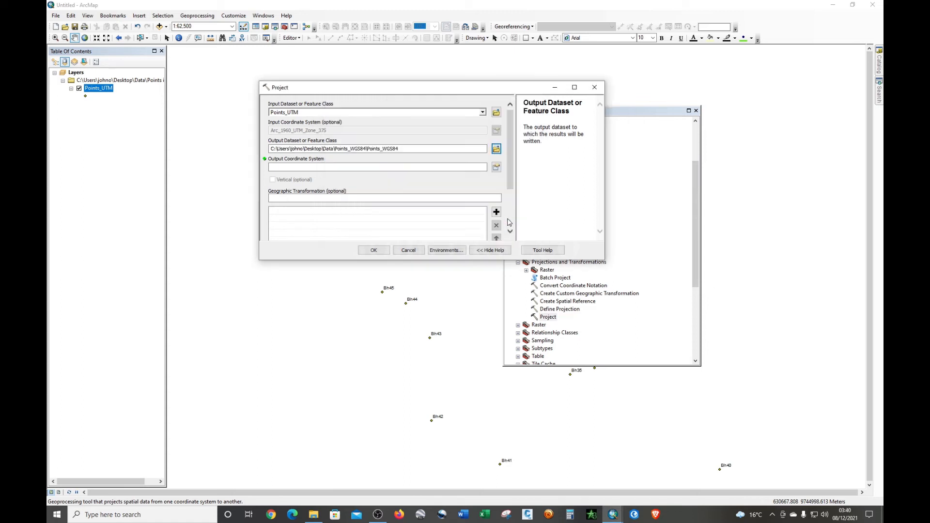
Step: Set the output coordinate system to WGS 1984 from the World geographic coordinate systems and run the Project tool
click(496, 168)
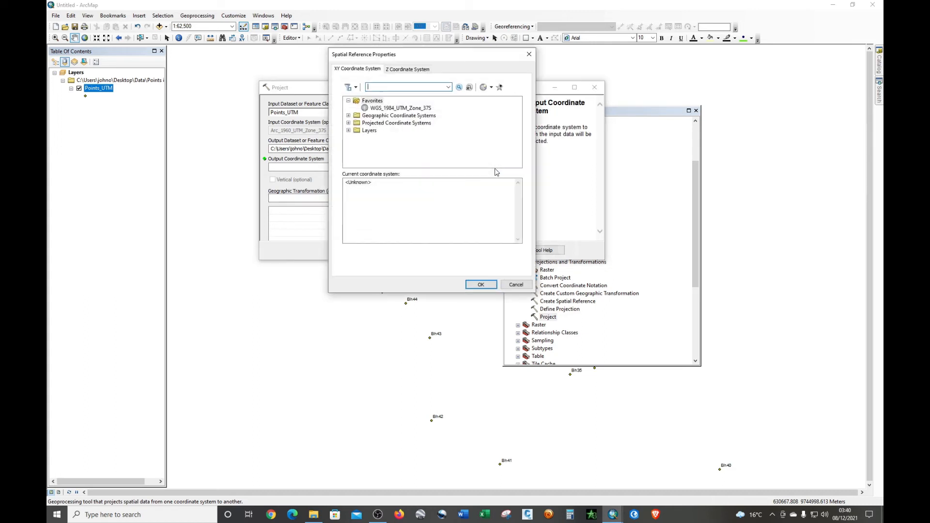
click(529, 54)
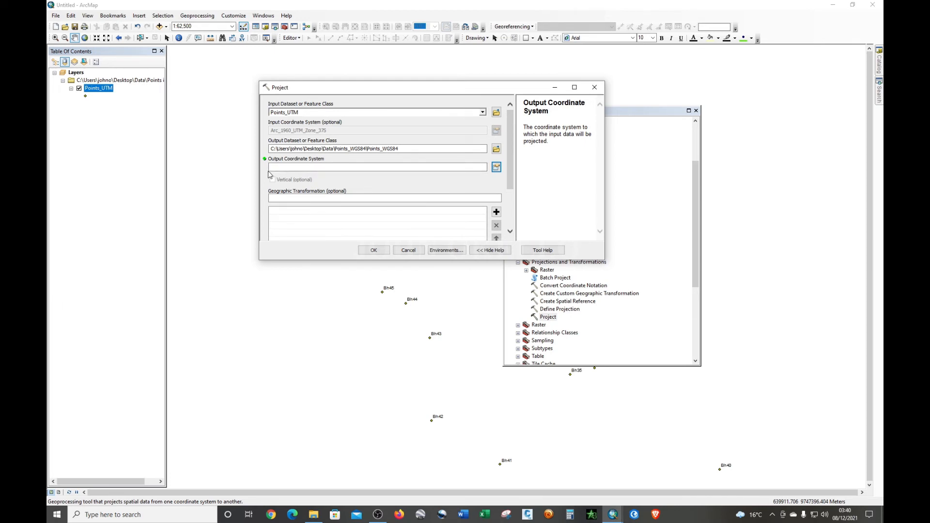
click(497, 167)
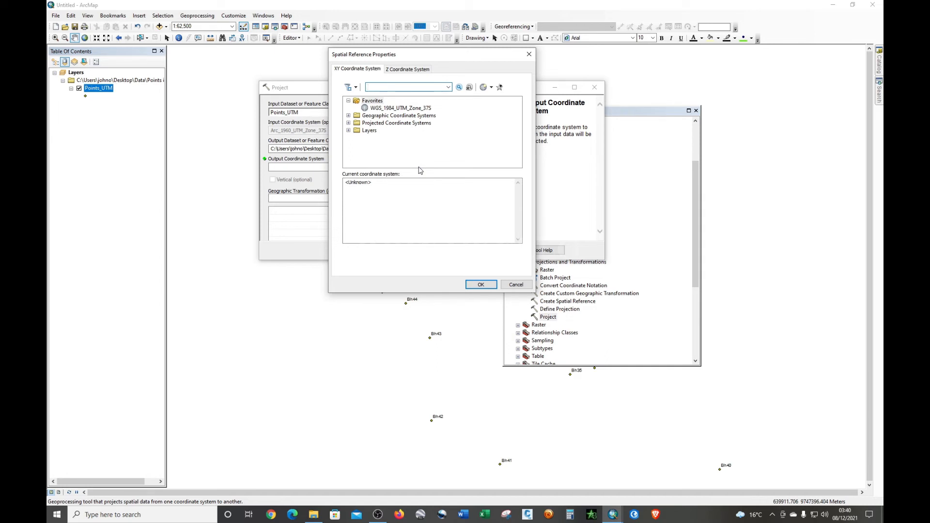
click(348, 115)
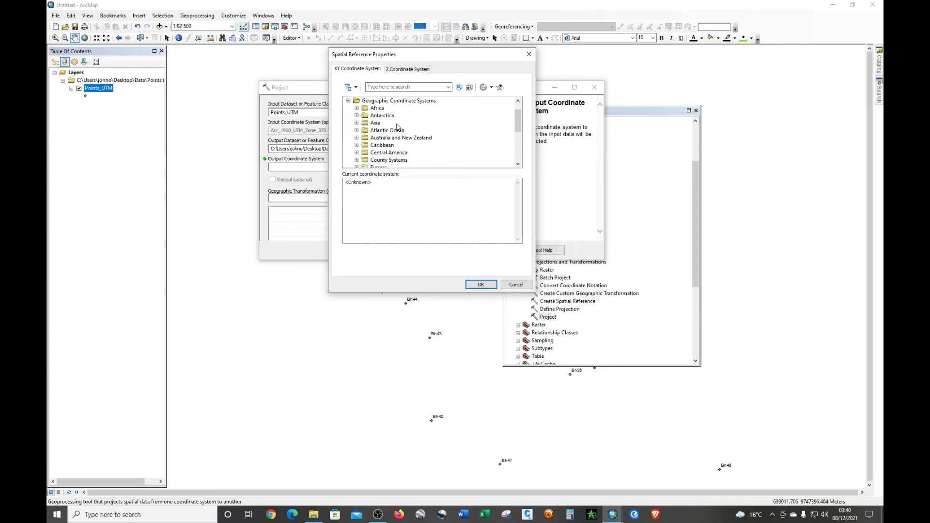
scroll(397, 127, down, 2)
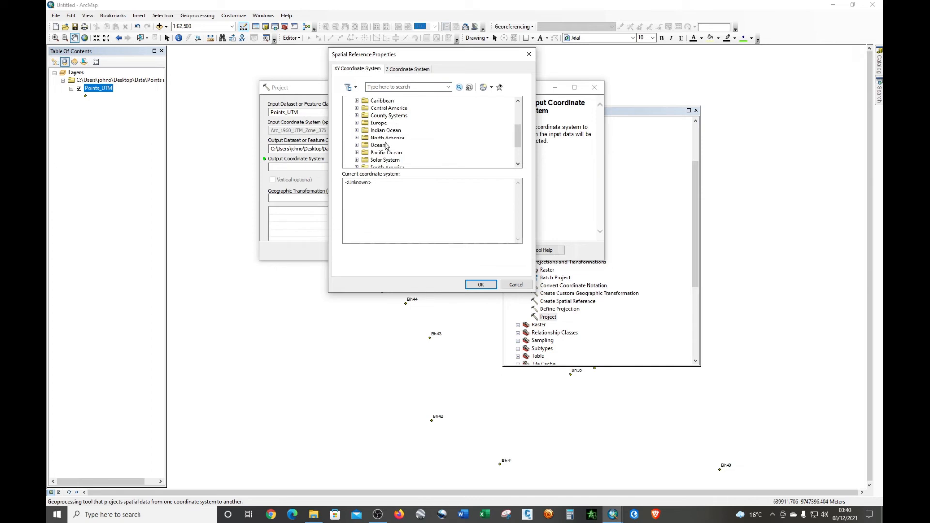
scroll(384, 143, down, 2)
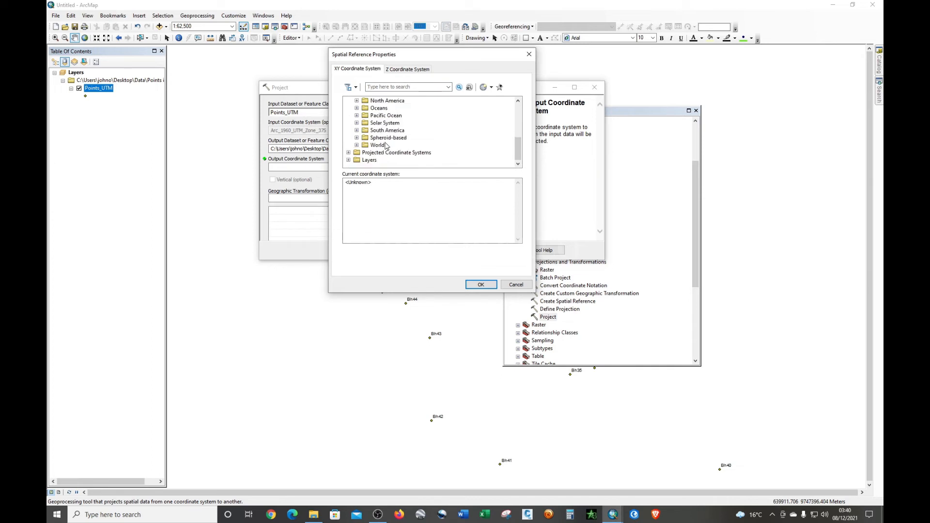
click(357, 146)
scroll(389, 151, down, 2)
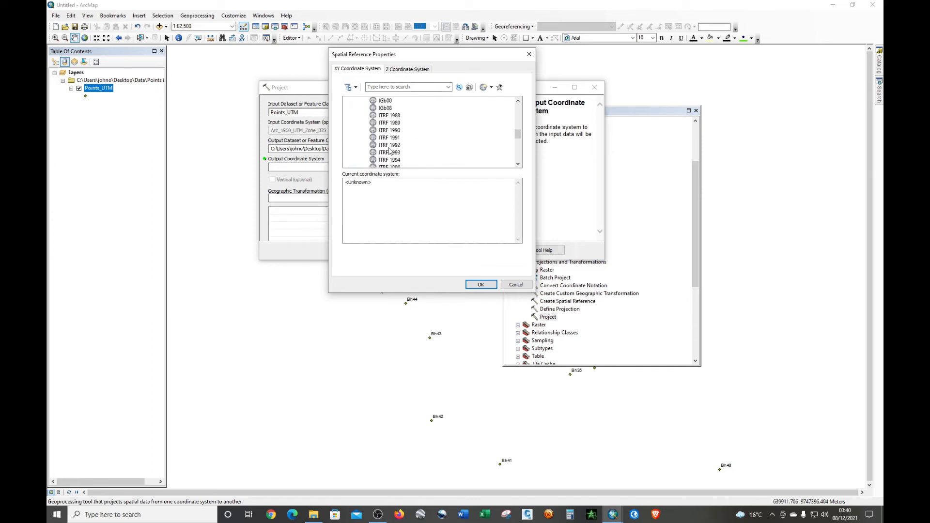
scroll(389, 151, down, 4)
scroll(390, 151, down, 2)
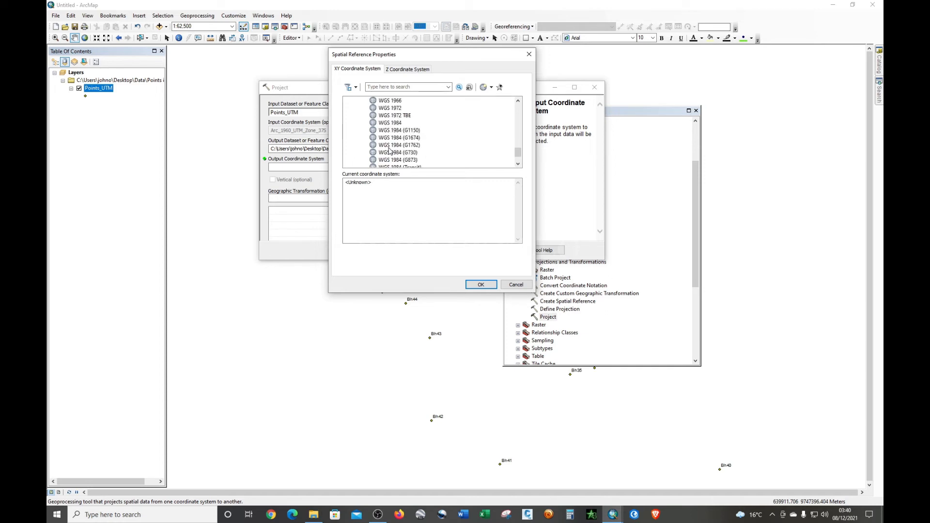
scroll(390, 151, down, 3)
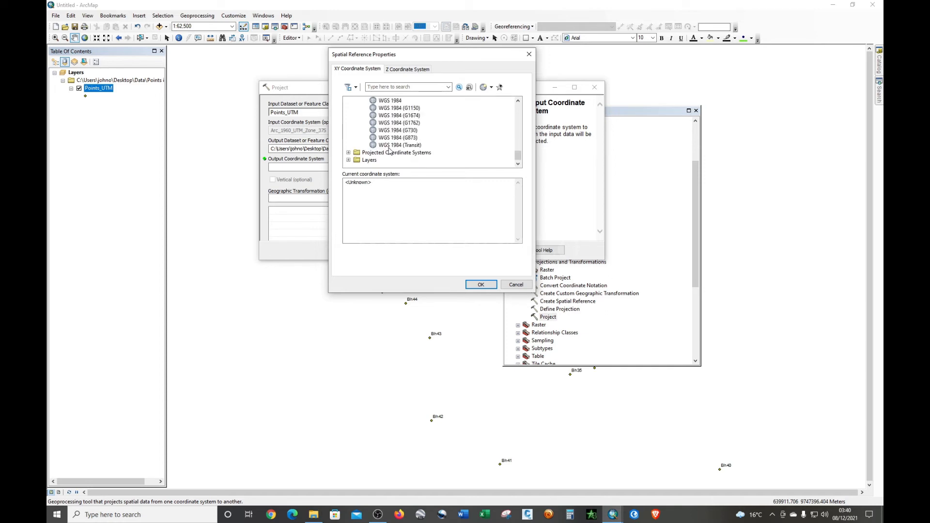
scroll(402, 138, up, 3)
click(396, 145)
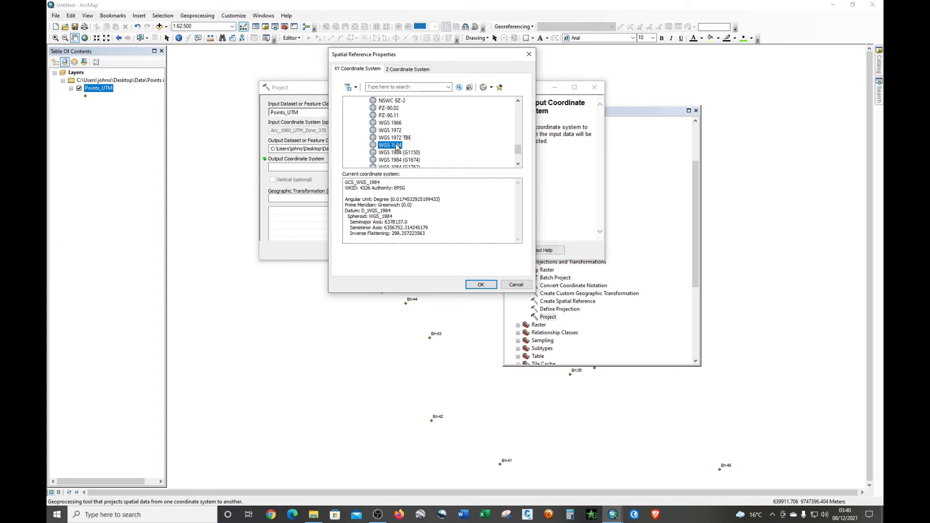
click(479, 285)
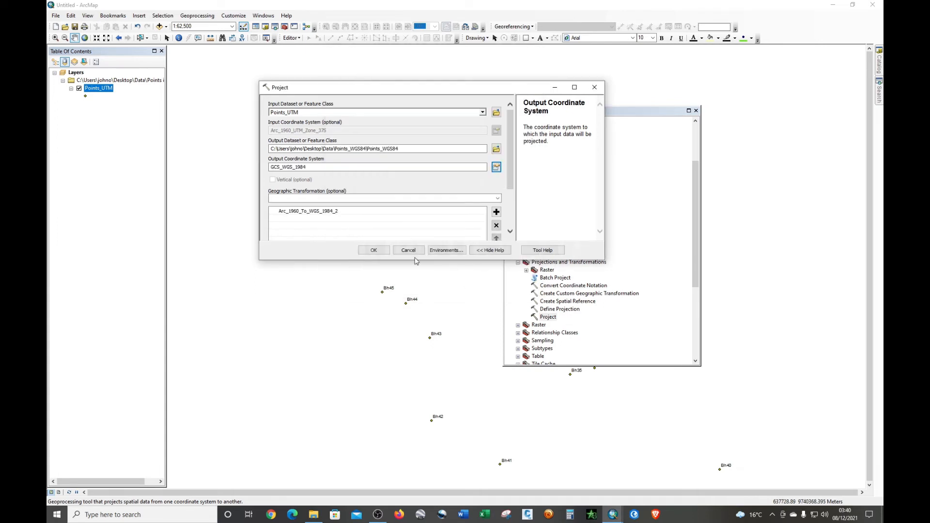
click(371, 252)
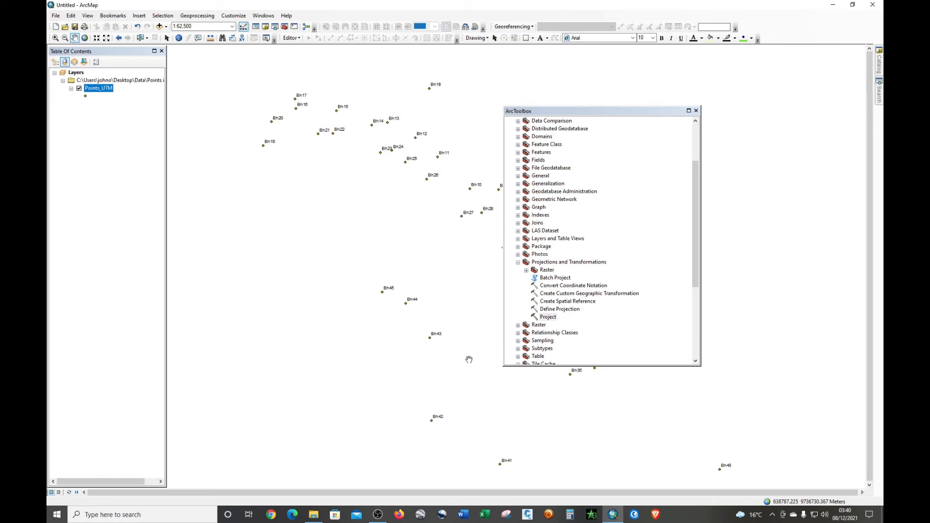
Step: Close ArcToolbox and open the geoprocessing Results window to check the projection run
click(696, 112)
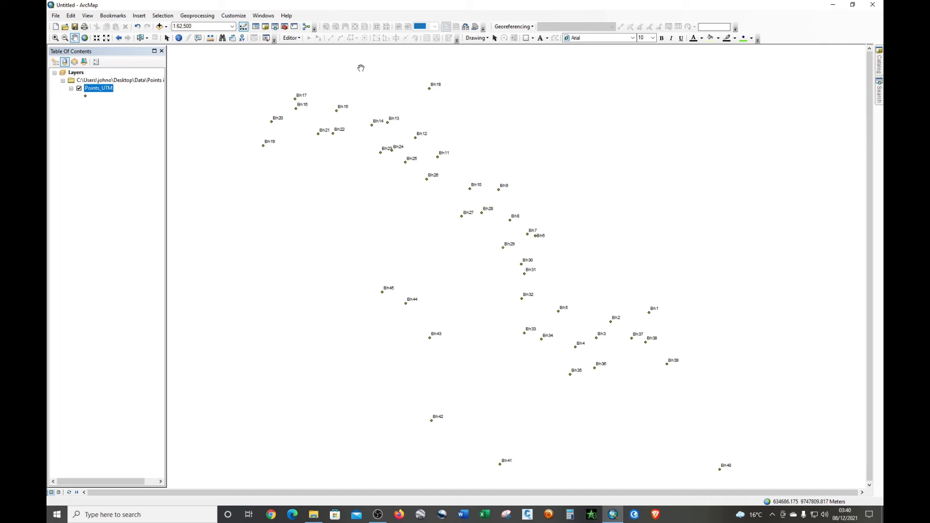
click(193, 17)
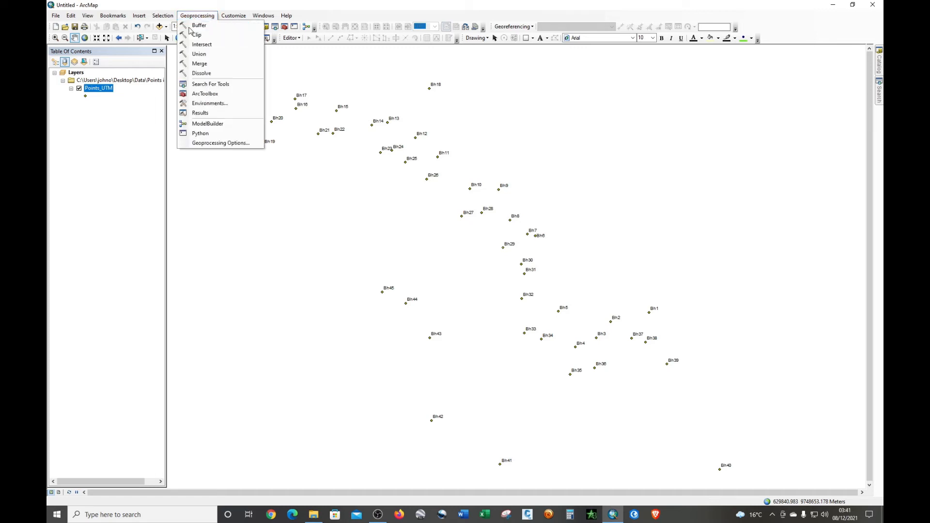
click(200, 113)
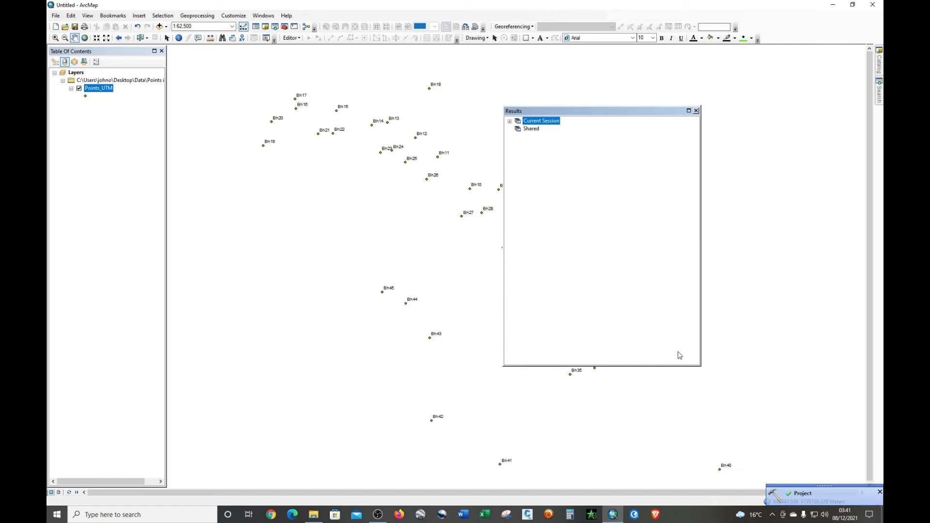
Step: Expand the current session in the geoprocessing results to check the Project run, and close the Results window
click(509, 121)
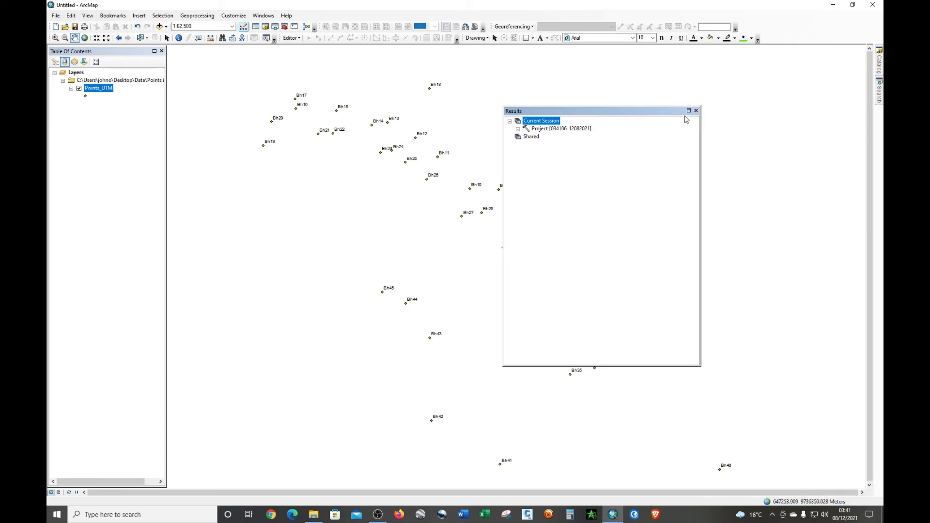
click(696, 111)
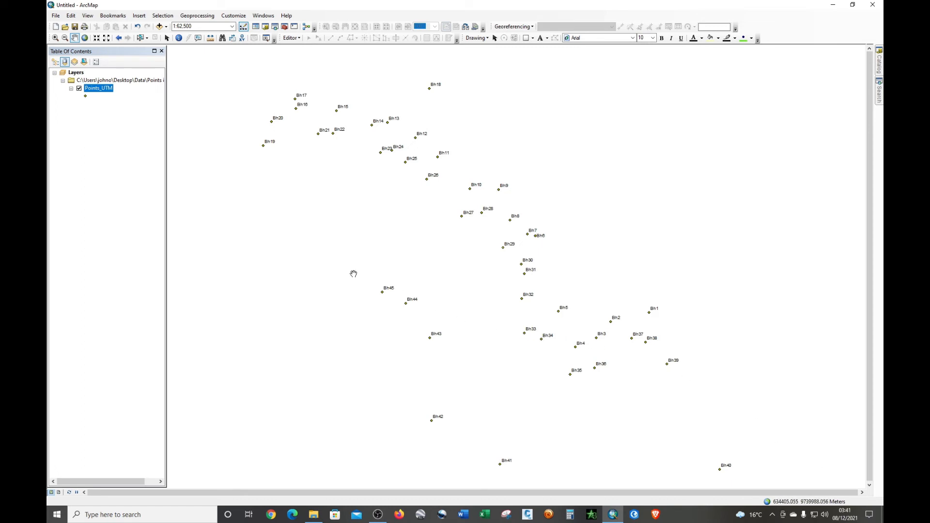
mouse_move(401, 208)
mouse_down()
mouse_move(386, 197)
mouse_move(394, 193)
mouse_up()
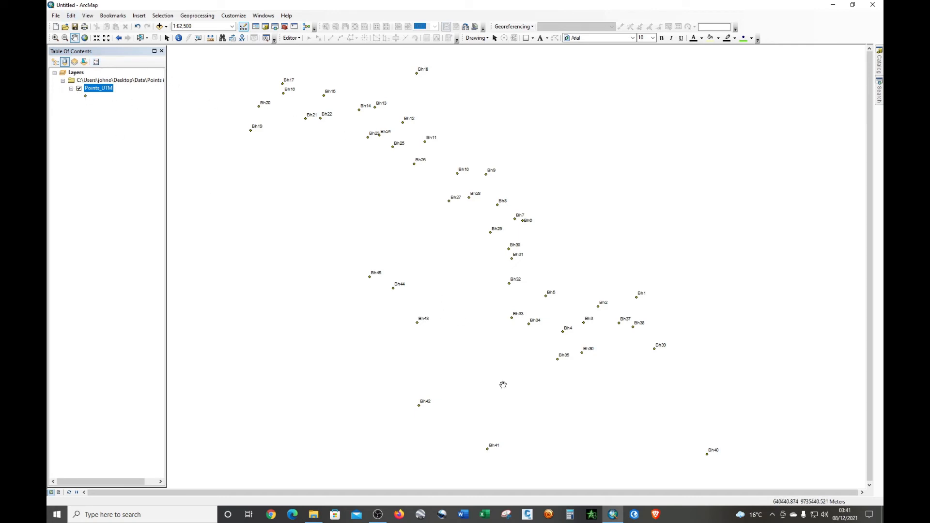
Step: Start a second ArcMap session with a blank map and minimise the map window that holds Points_UTM
click(612, 517)
right_click(612, 518)
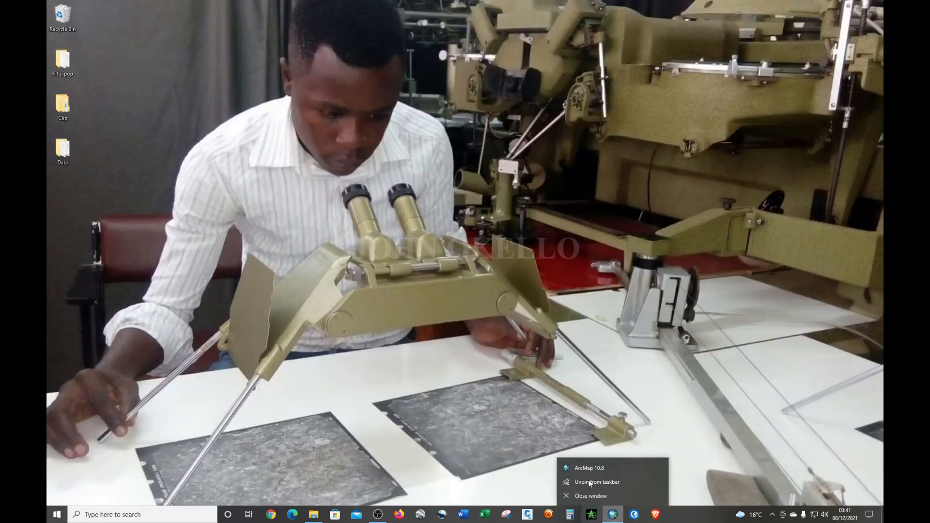
click(591, 464)
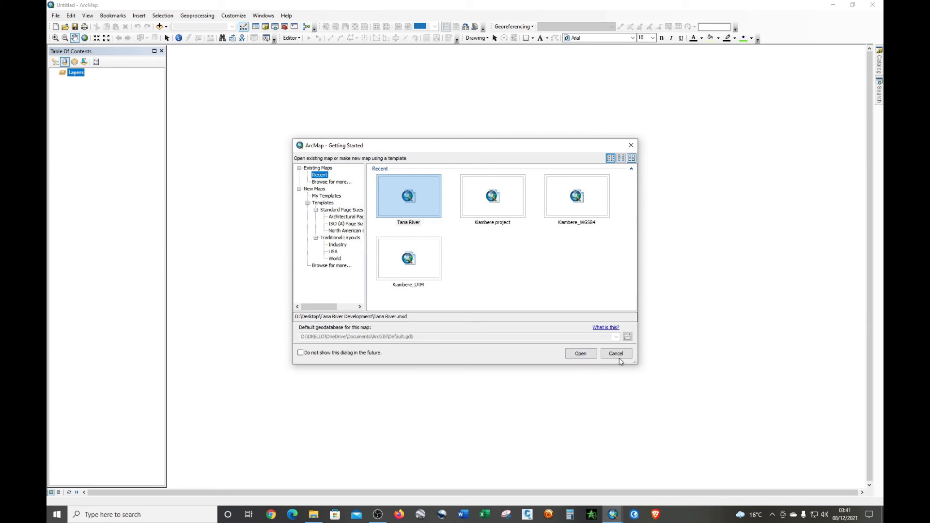
click(615, 356)
mouse_move(609, 516)
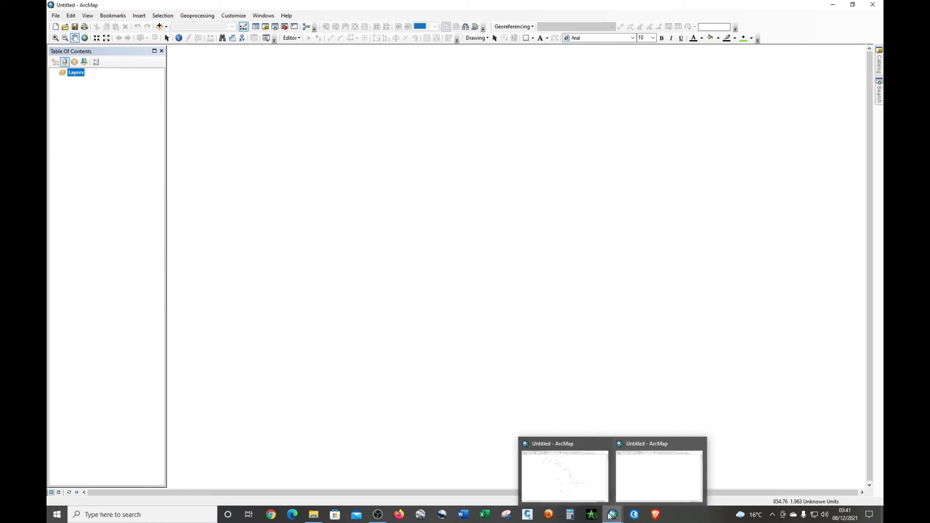
click(569, 481)
click(568, 481)
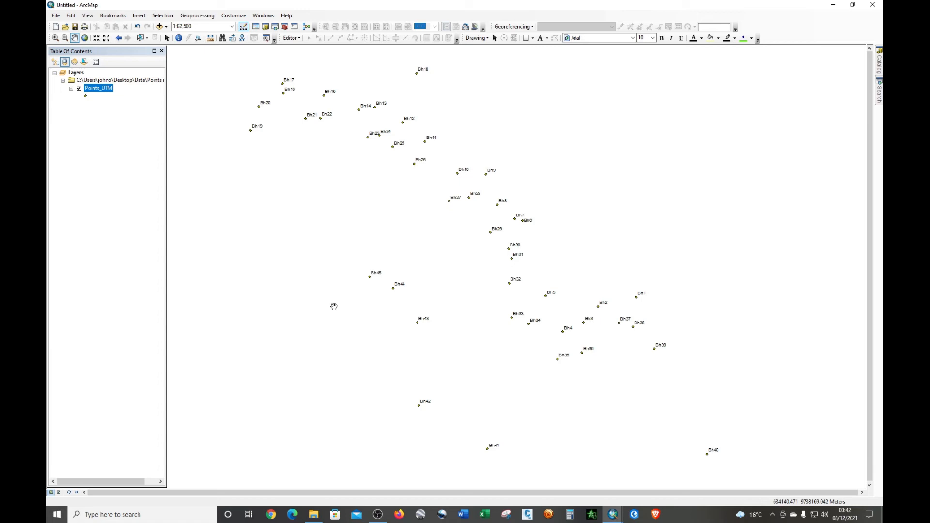
click(832, 5)
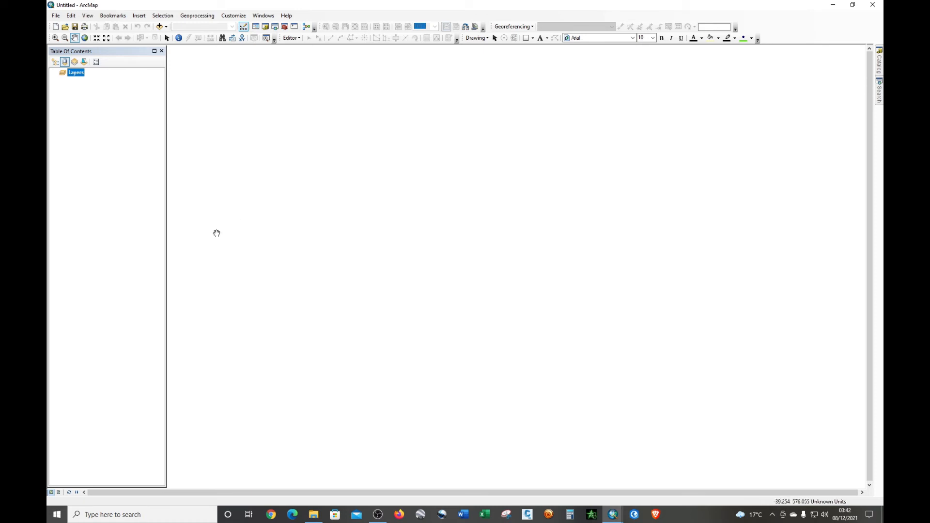
Step: Add Points_WGS84.shp from the Points_WGS84 folder to the blank map
click(159, 27)
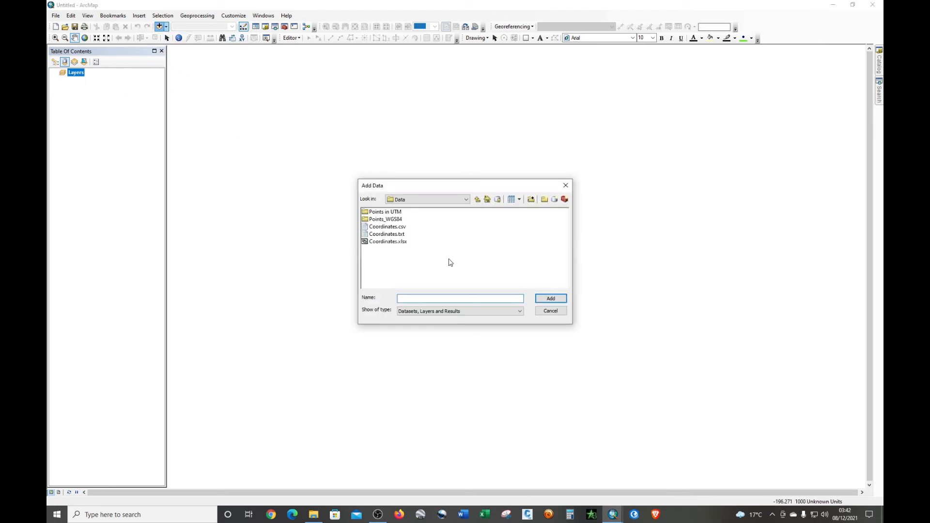
click(394, 220)
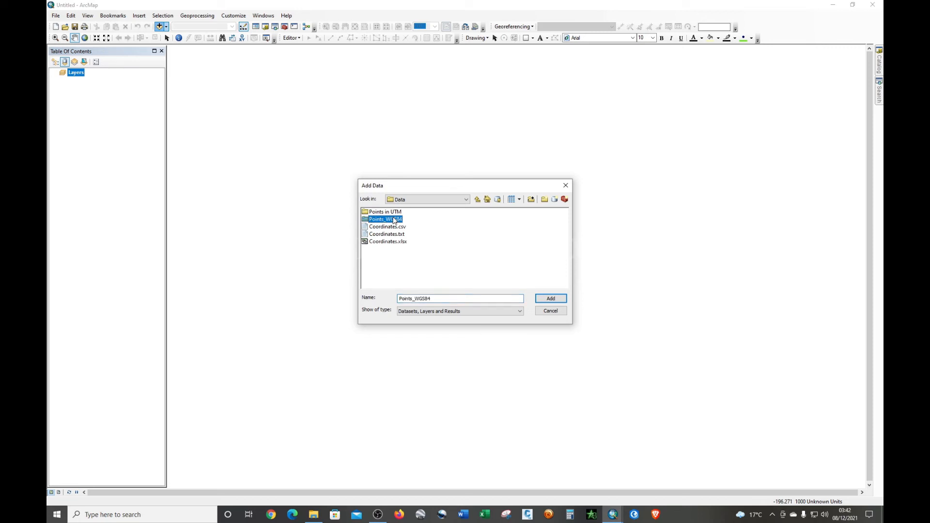
double_click(394, 220)
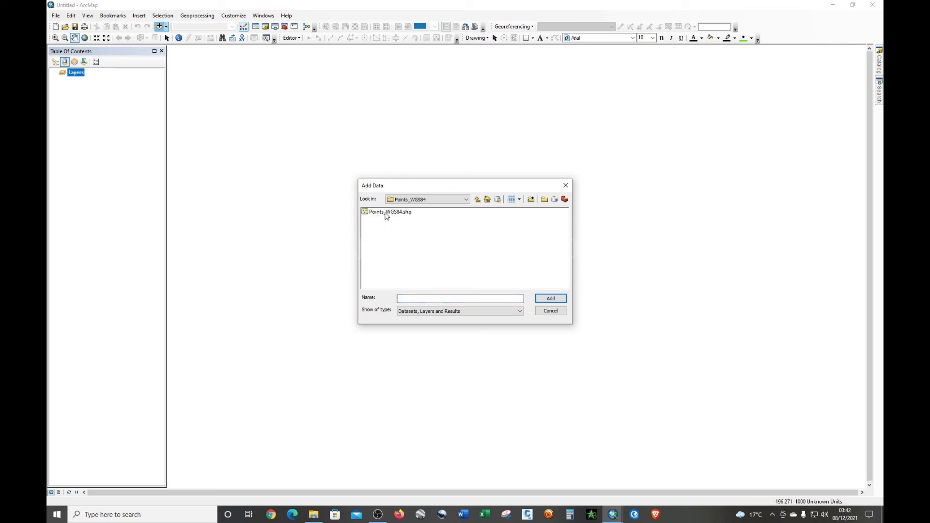
click(387, 212)
click(557, 299)
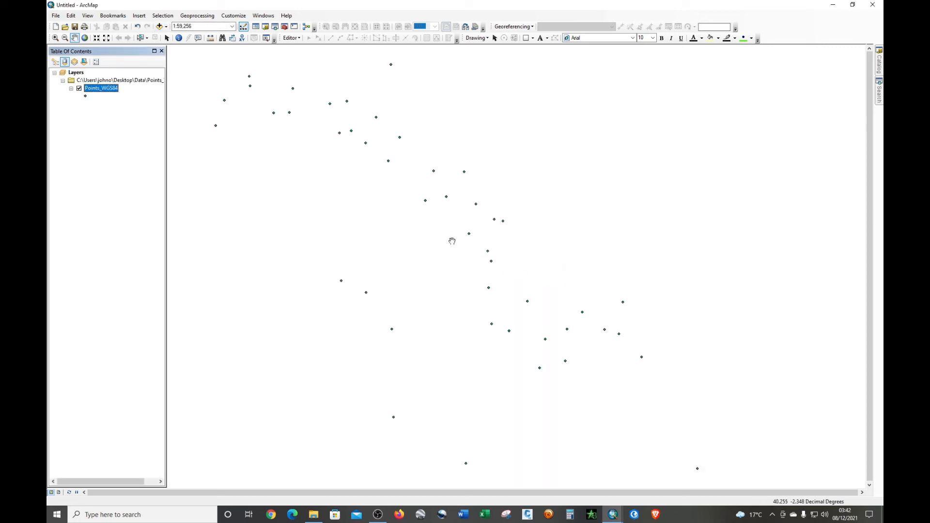
drag(453, 231, 464, 235)
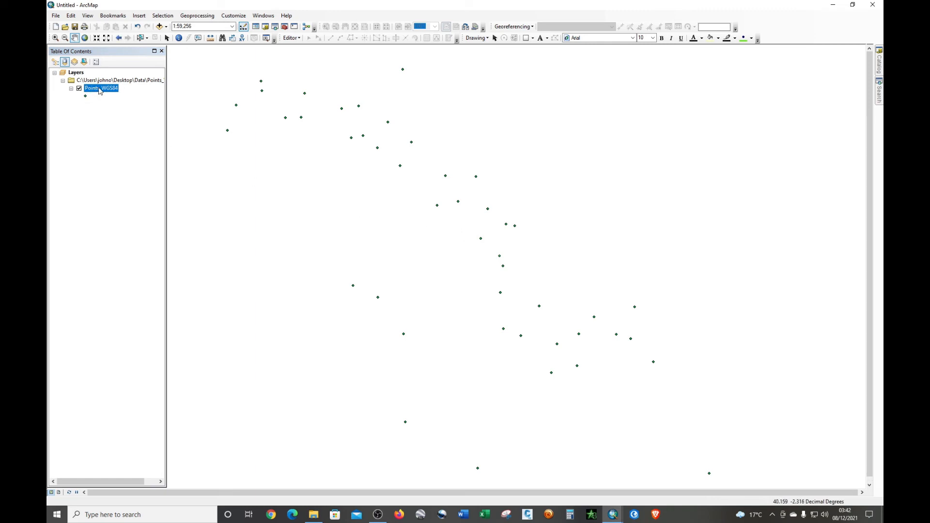
click(107, 91)
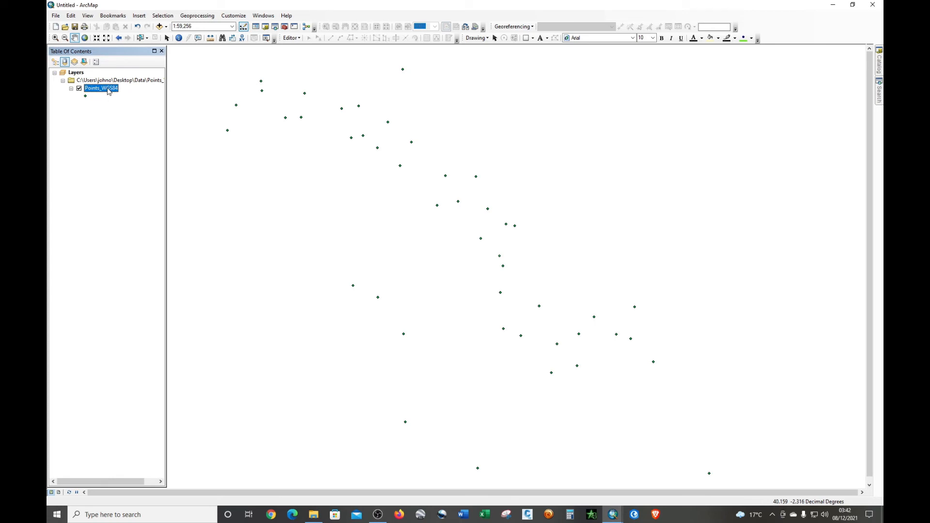
click(108, 90)
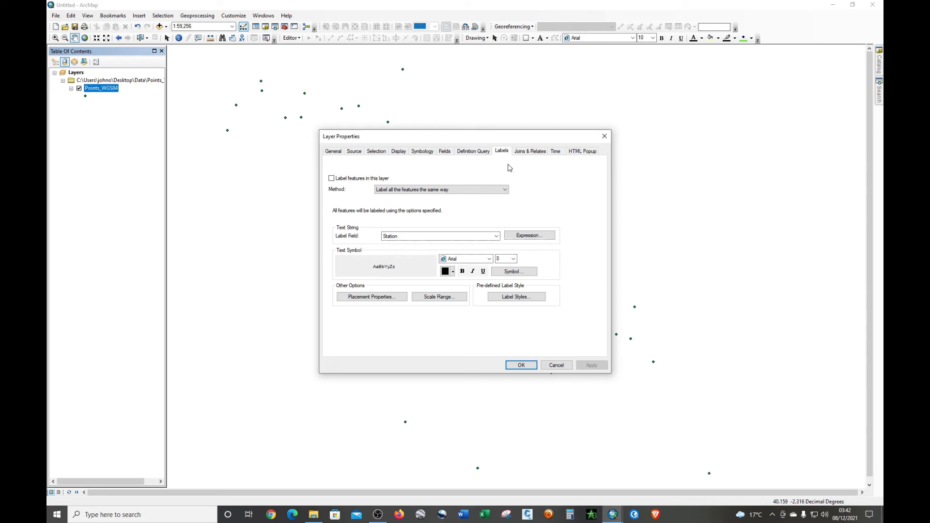
click(605, 136)
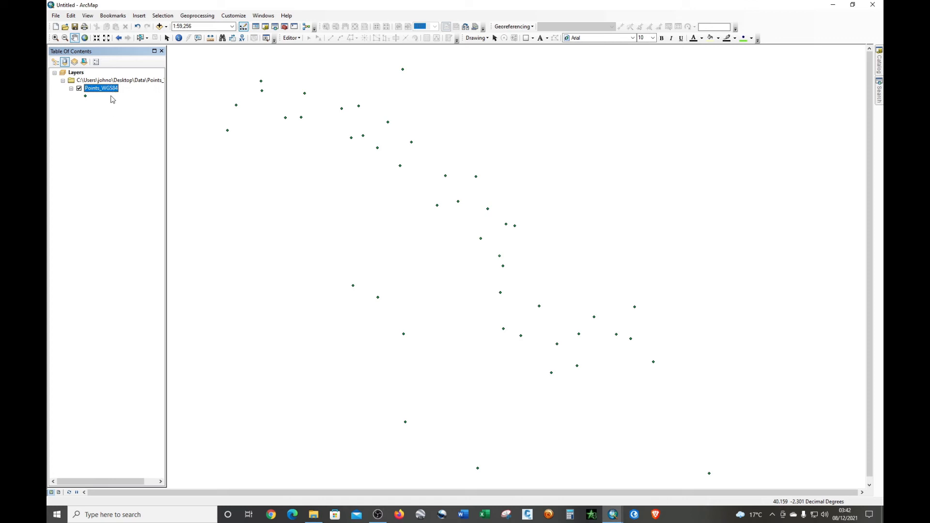
Step: Turn on feature labels for the Points_WGS84 layer
click(110, 90)
click(121, 117)
click(116, 116)
right_click(113, 92)
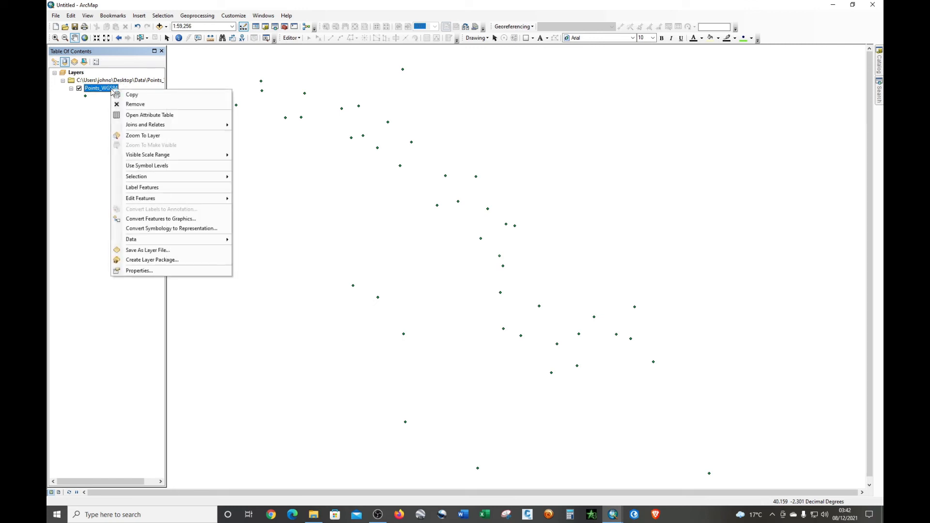
click(132, 188)
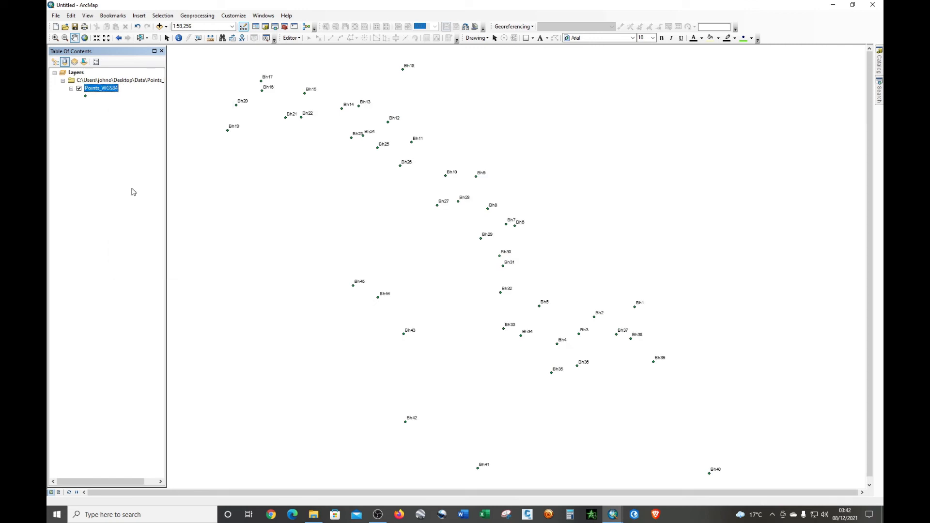
Step: Change the Points_WGS84 point symbol to Triangle 3 and colour it red
click(86, 96)
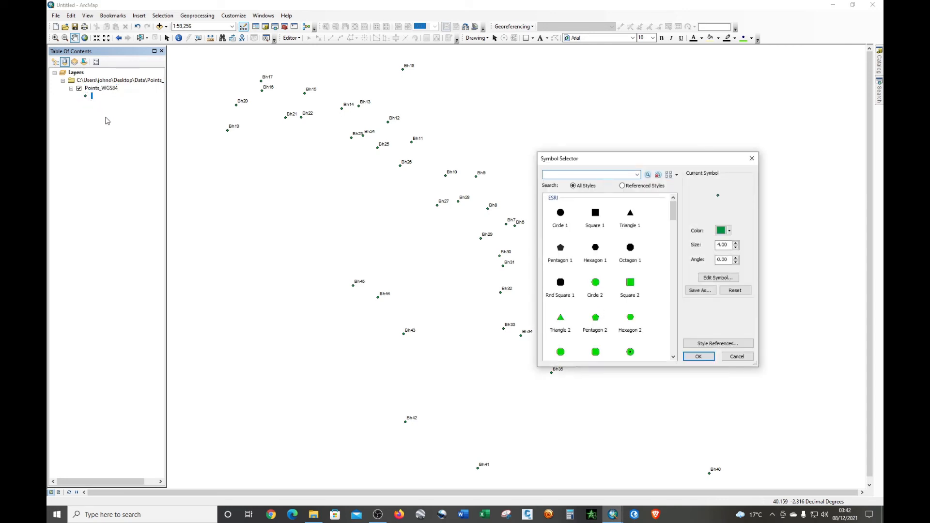
scroll(616, 280, down, 3)
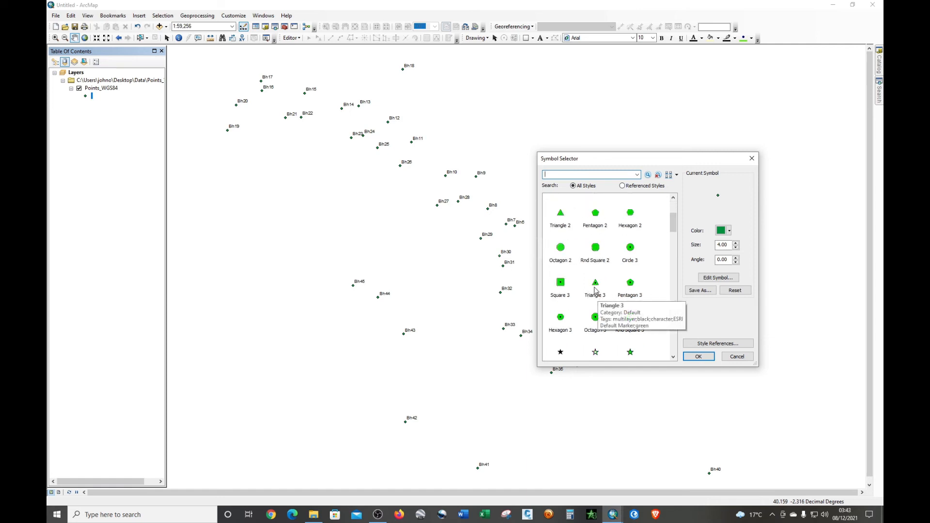
click(595, 286)
click(721, 231)
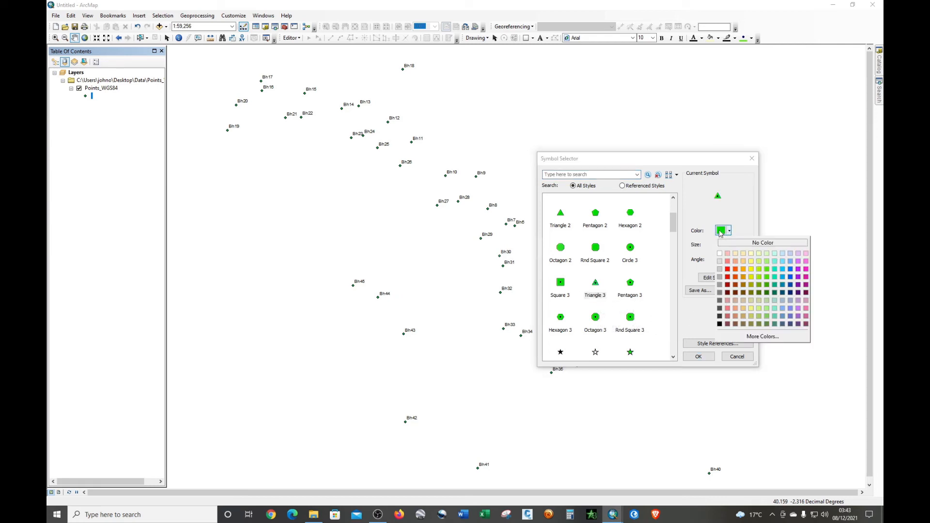
click(727, 270)
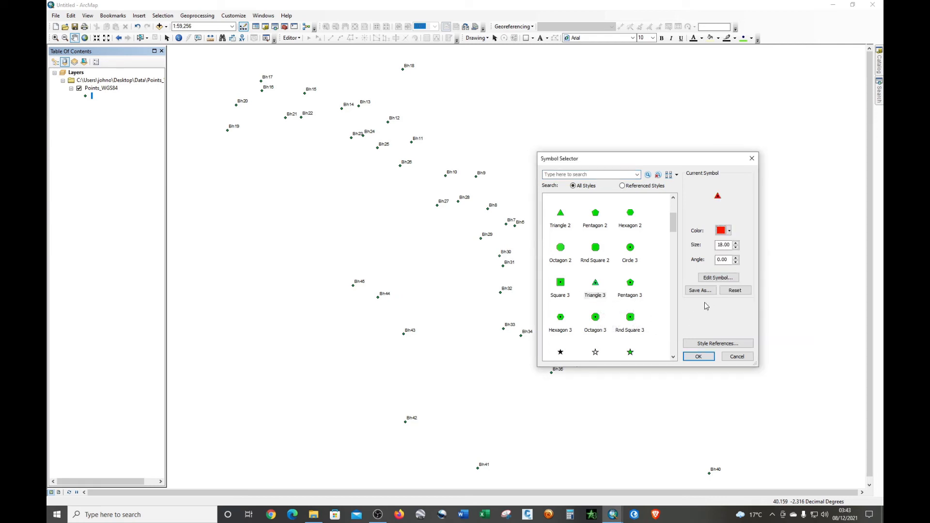
click(698, 356)
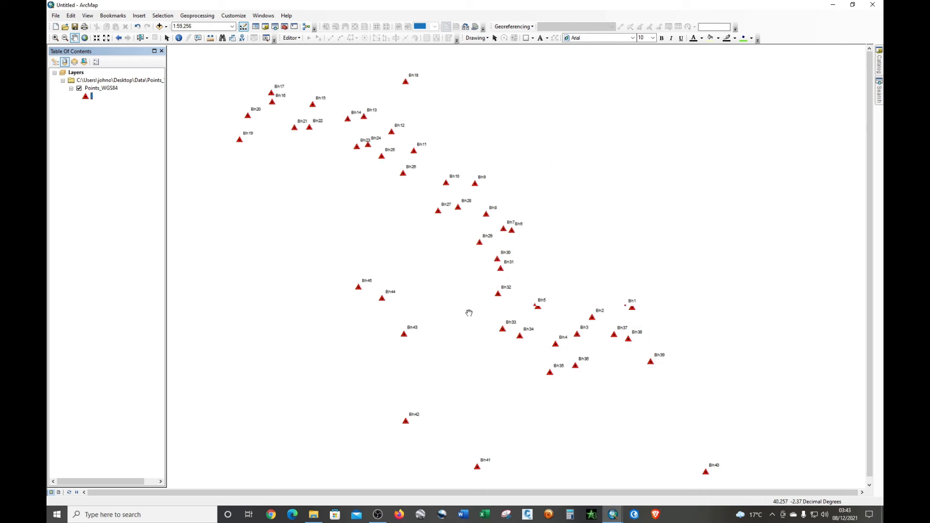
drag(511, 320, 534, 299)
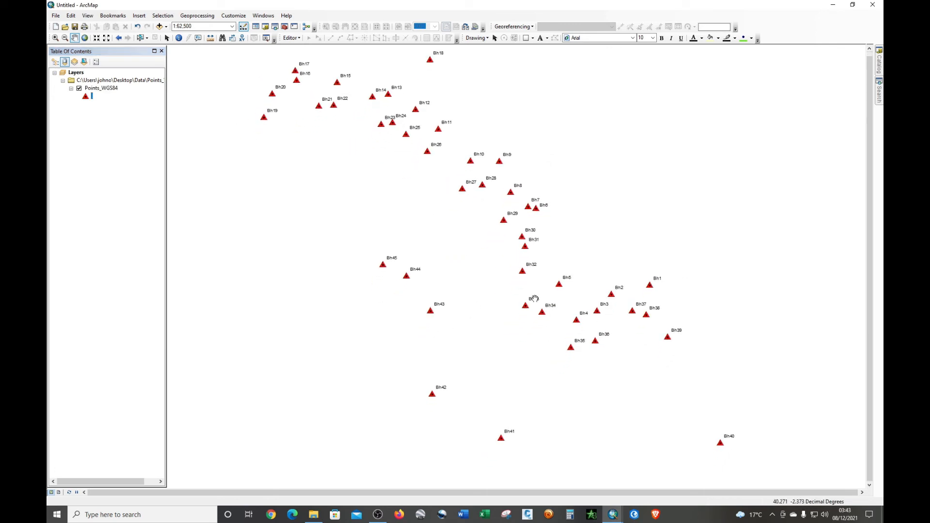
scroll(535, 299, up, 1)
drag(504, 258, 500, 277)
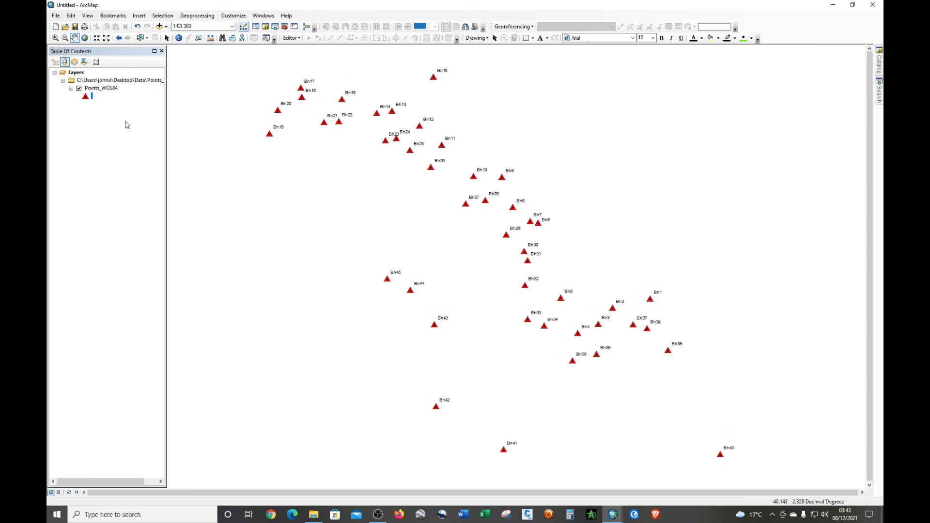
Step: Open the Points_WGS84 layer properties and examine the coordinate system and datum in its data source details
click(111, 91)
right_click(111, 91)
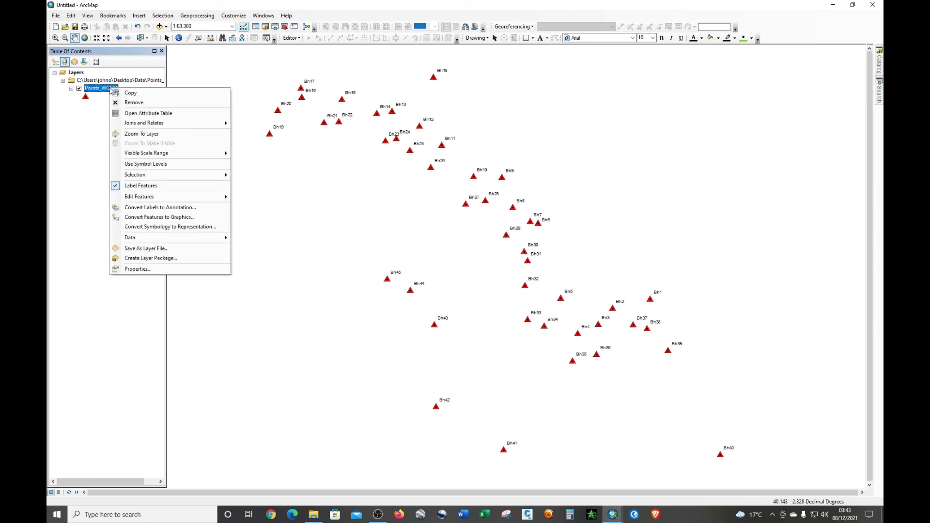
click(138, 269)
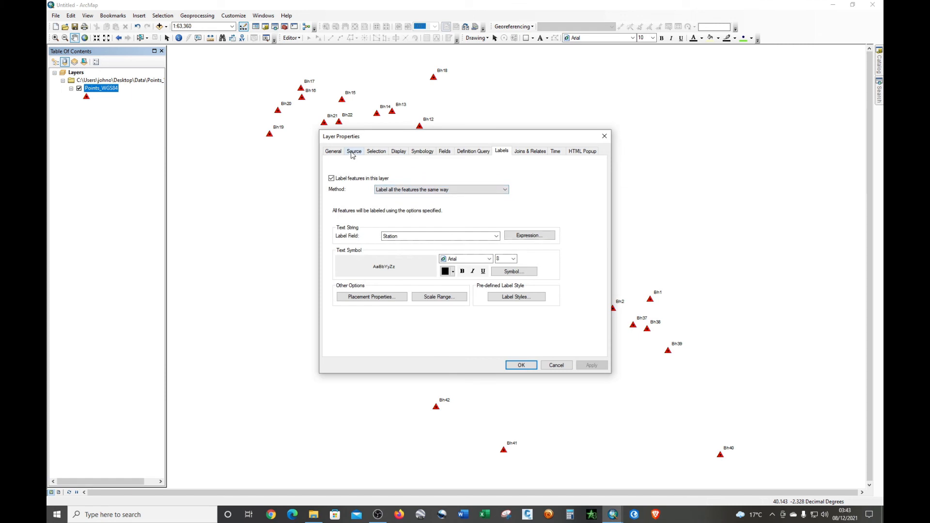
click(356, 153)
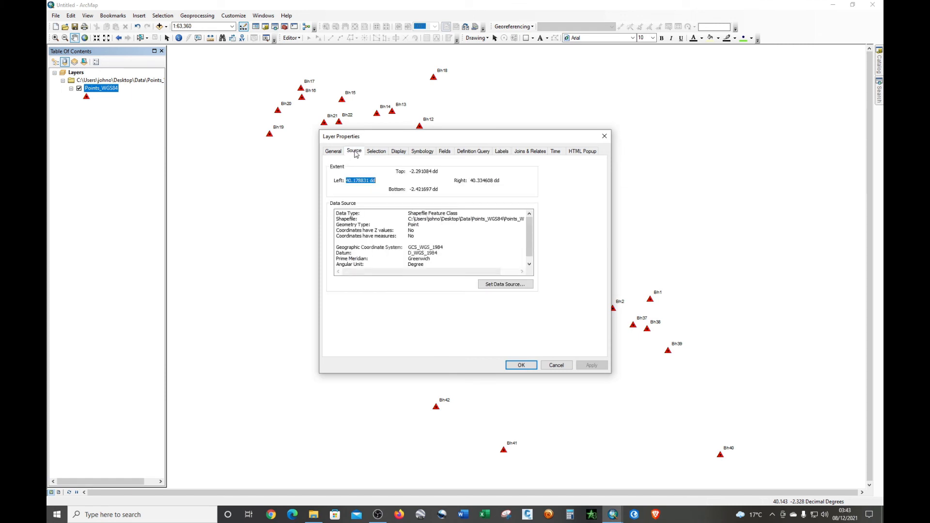
scroll(409, 243, down, 1)
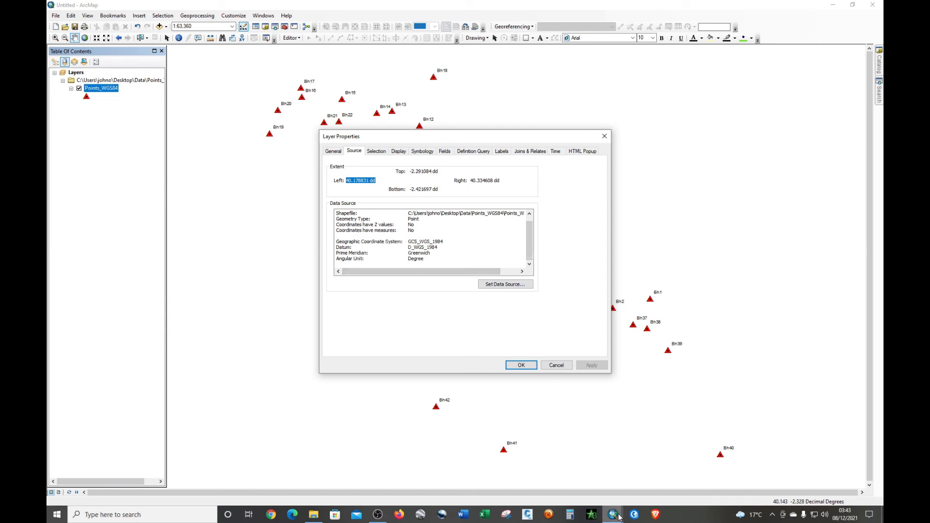
Step: Switch to the Points_UTM map, examine the coordinate system in that layer's source properties, and close them without changes
mouse_move(615, 514)
click(562, 472)
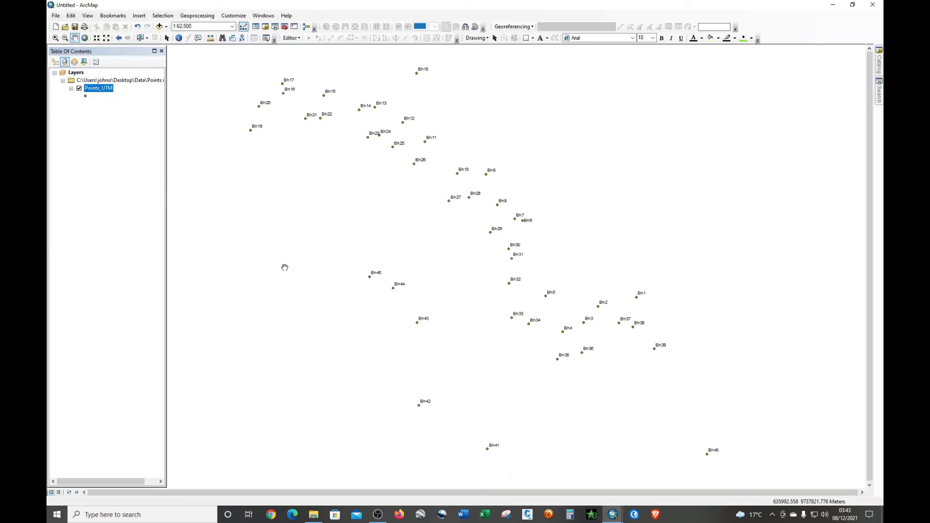
click(100, 90)
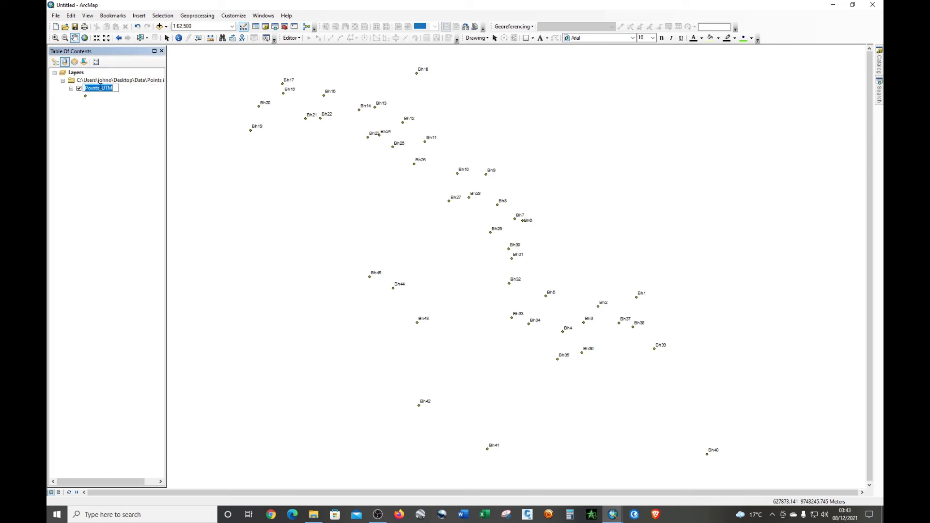
click(102, 105)
right_click(107, 92)
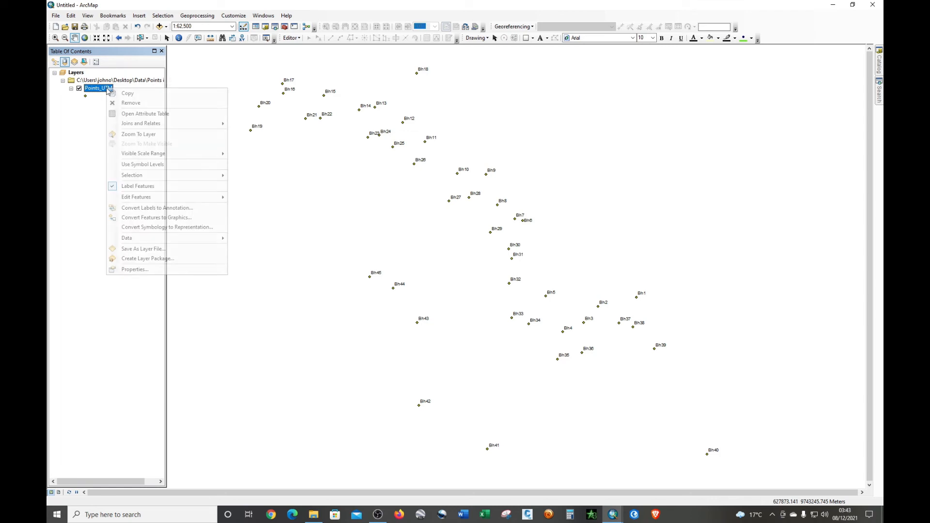
click(130, 267)
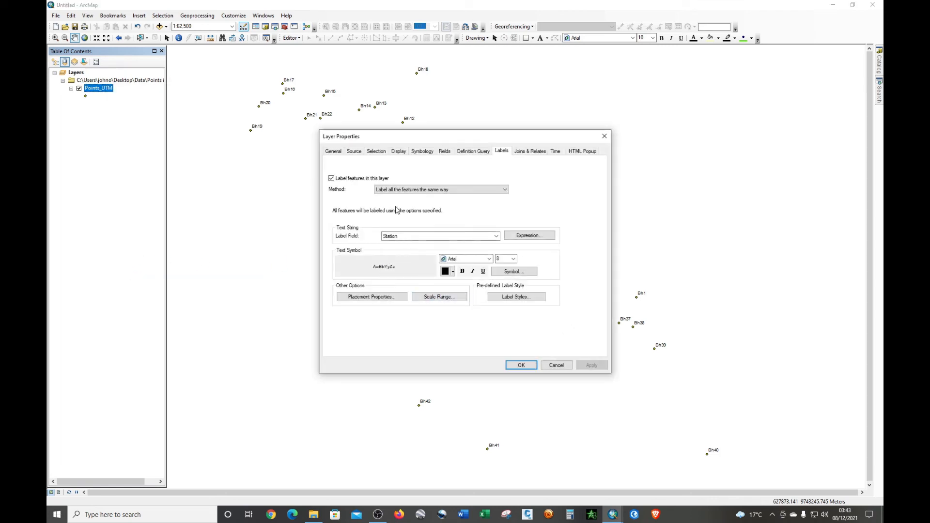
click(355, 152)
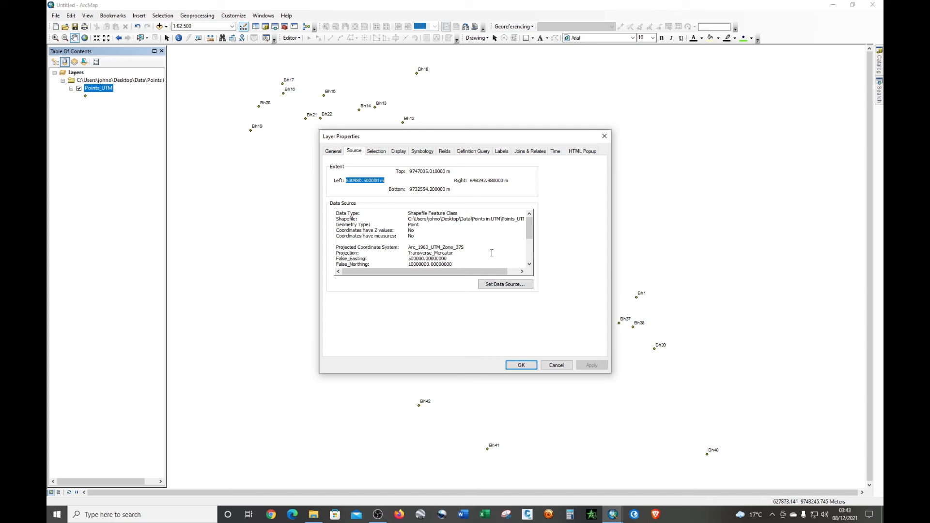
click(555, 365)
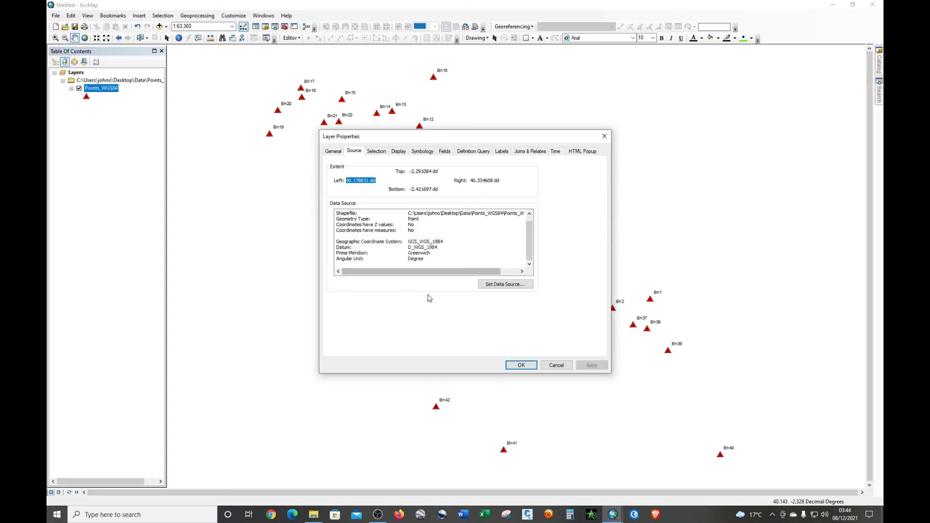
Step: Close the layer properties without changes and add the Imagery with Labels basemap beneath the points
click(548, 368)
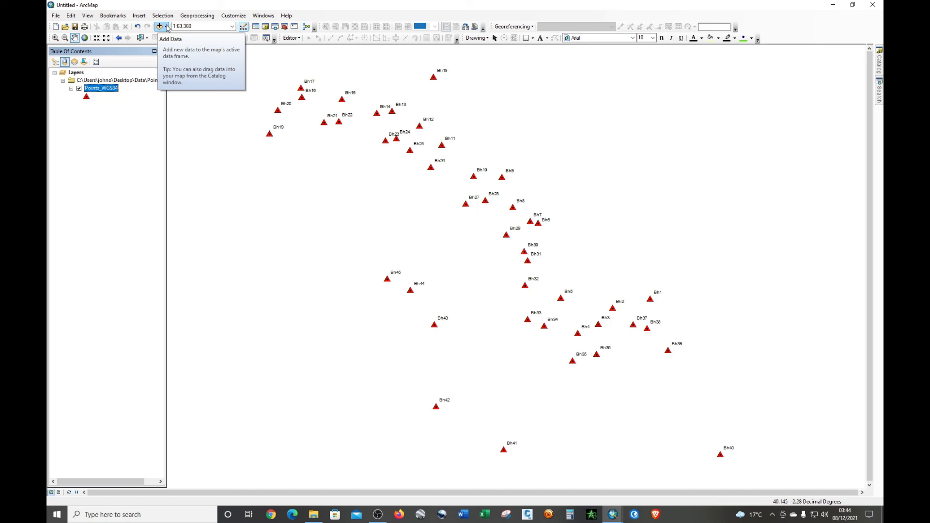
click(167, 27)
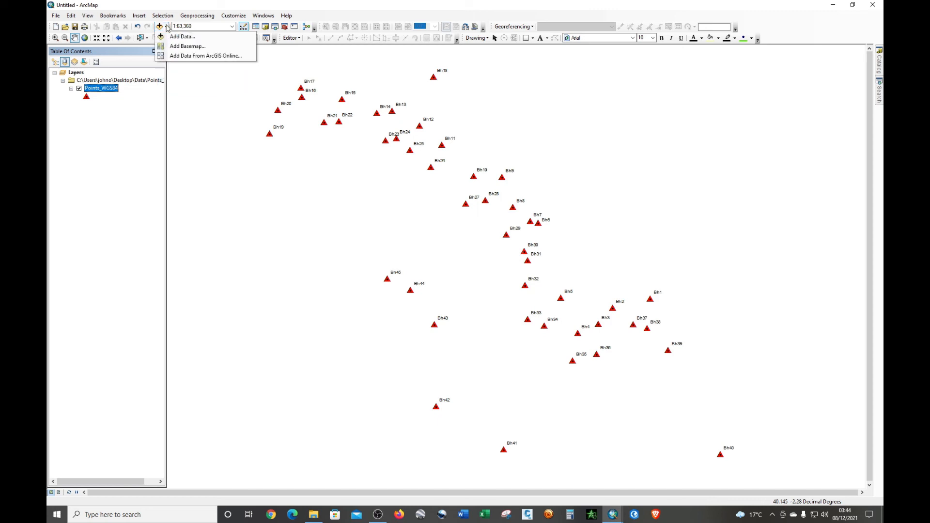
click(188, 47)
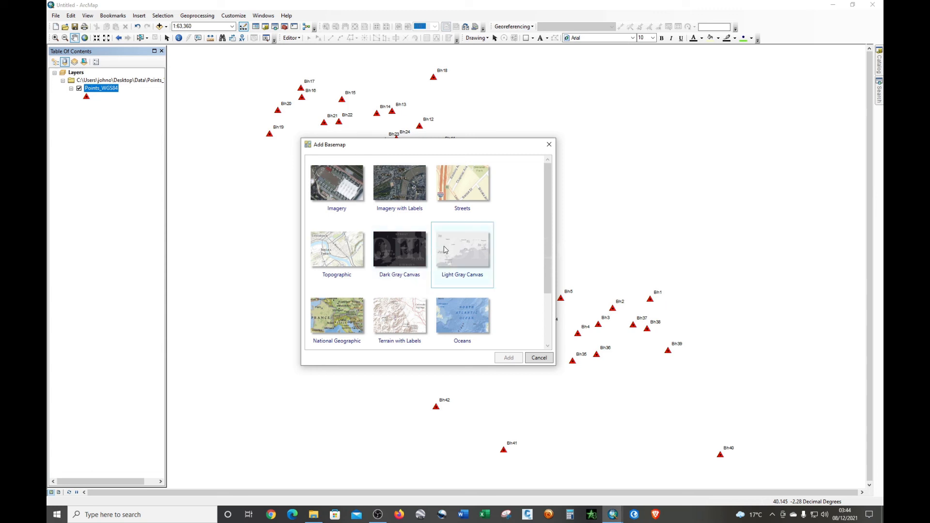
click(401, 194)
click(507, 357)
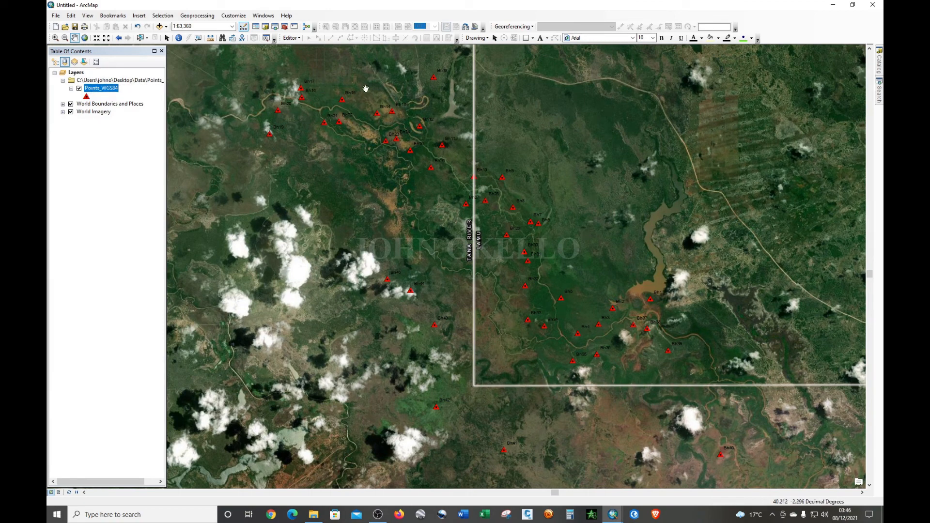
Step: Open the label settings of the Points_WGS84 layer and set the label font to Times New Roman
double_click(96, 89)
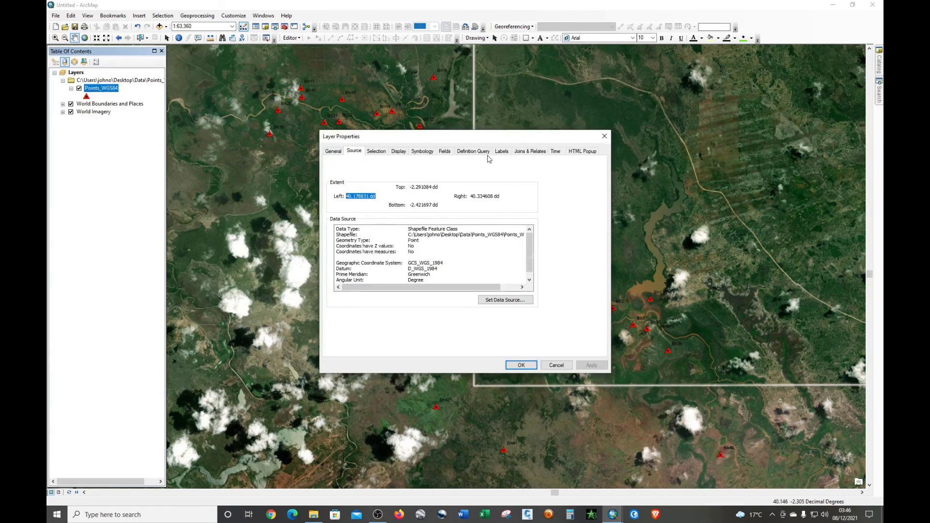
click(505, 152)
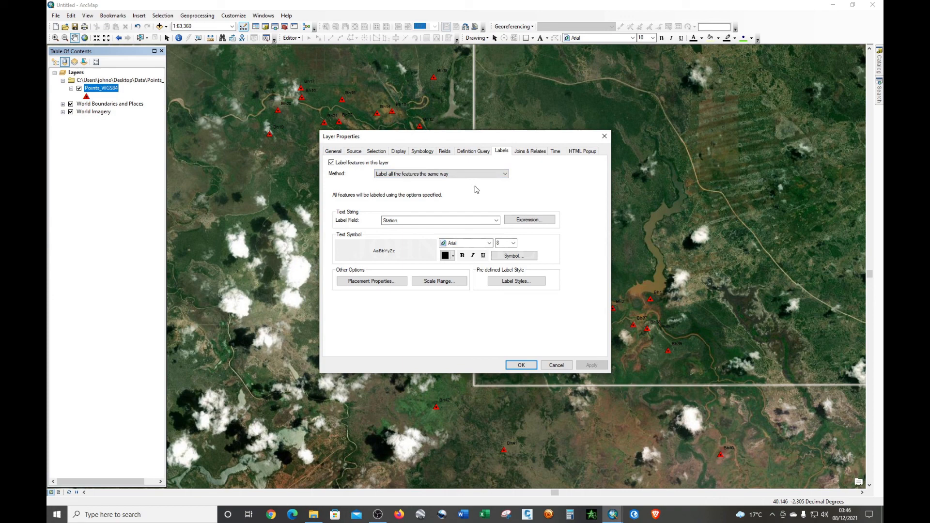
click(485, 175)
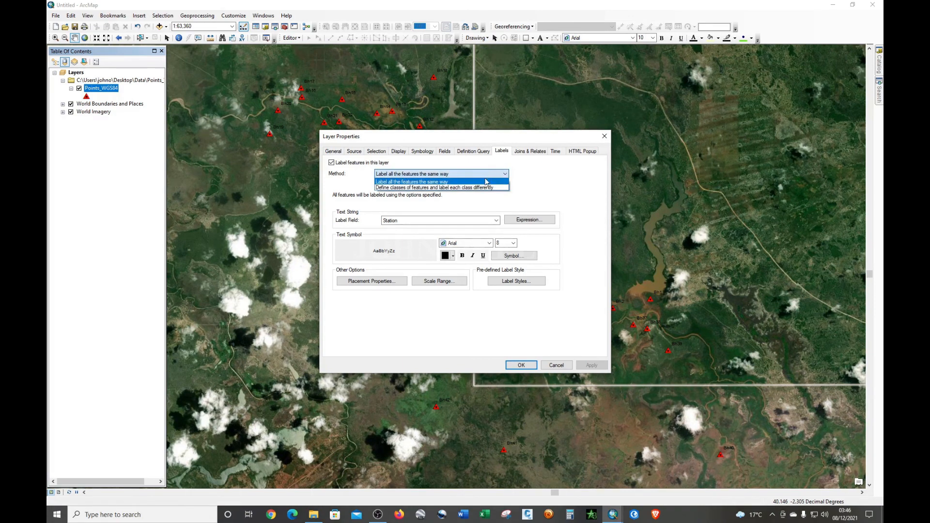
click(478, 175)
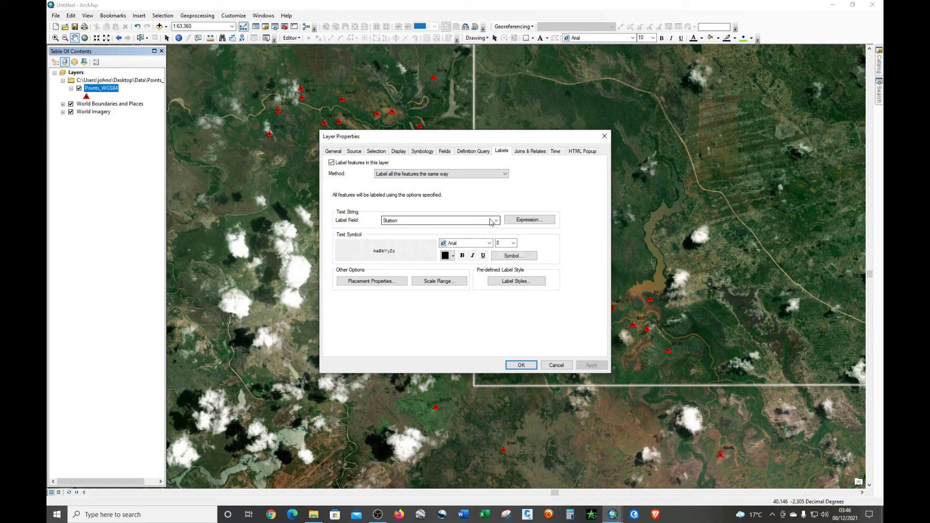
click(485, 245)
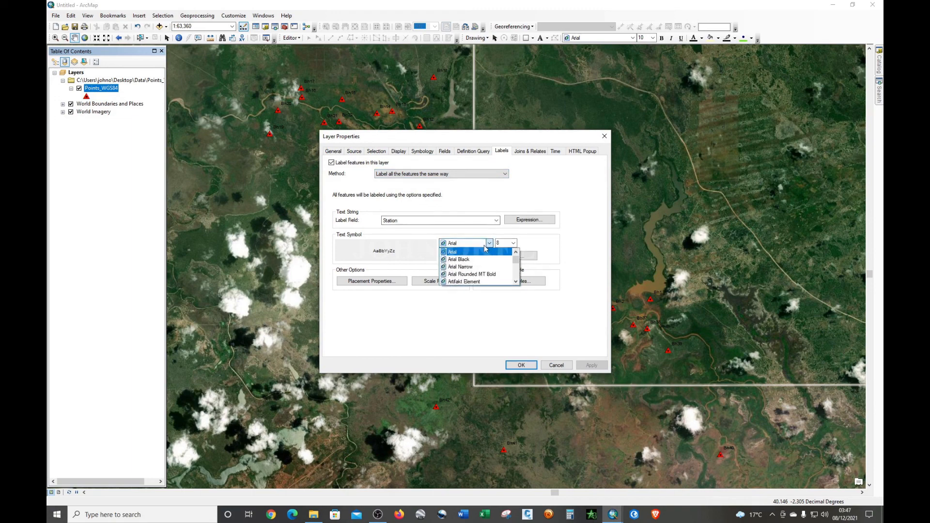
key(t)
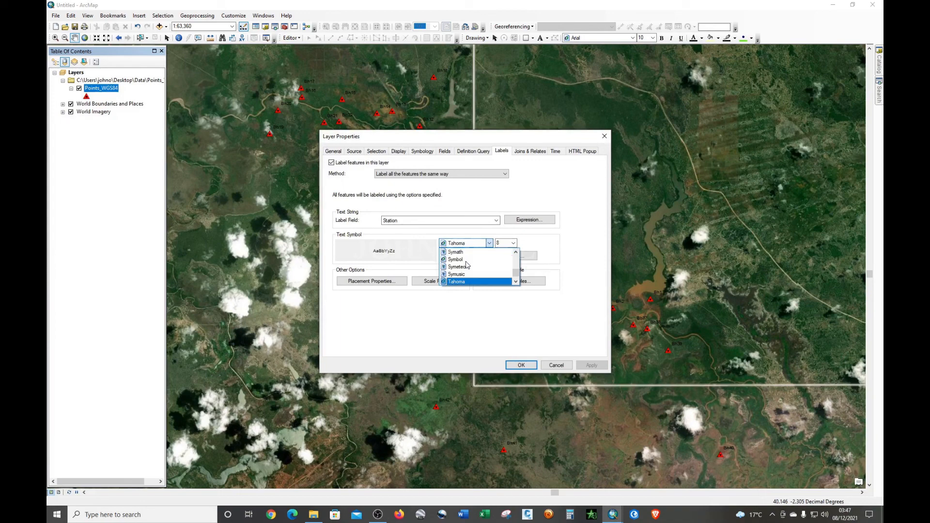
key(i)
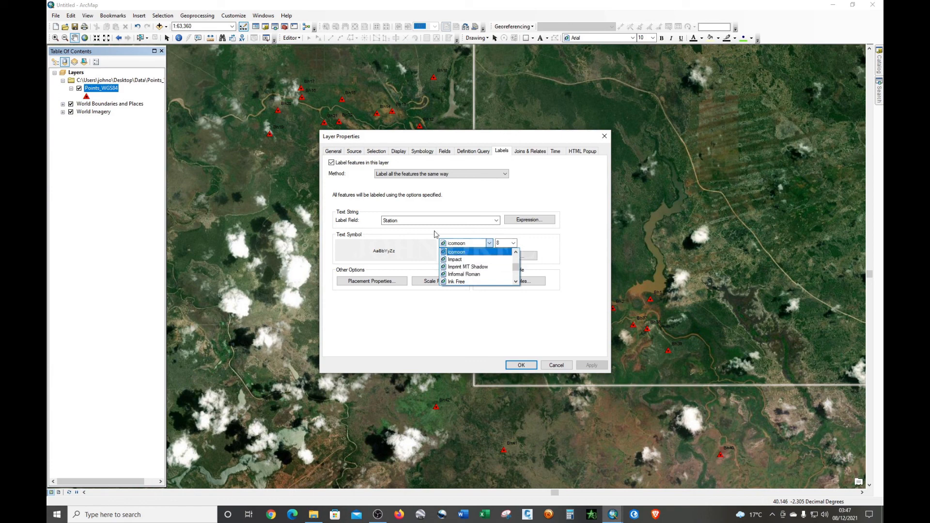
click(477, 247)
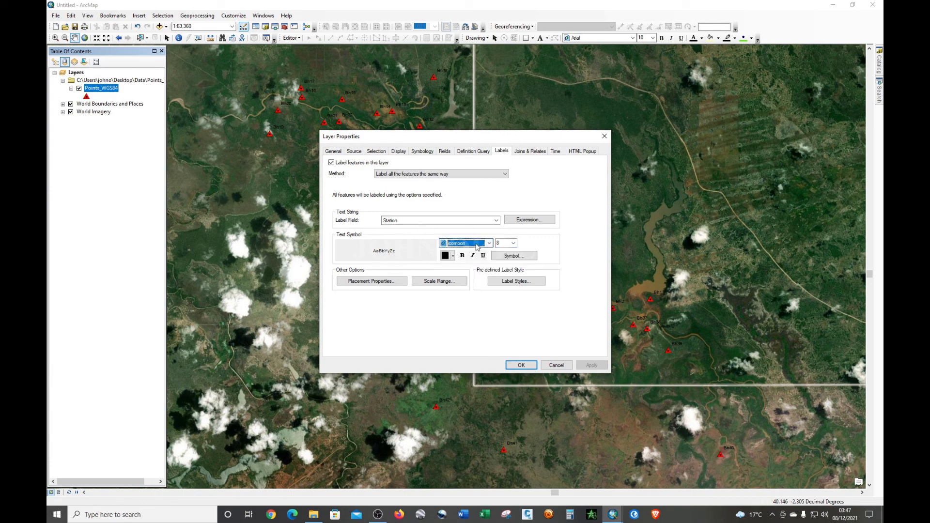
click(490, 243)
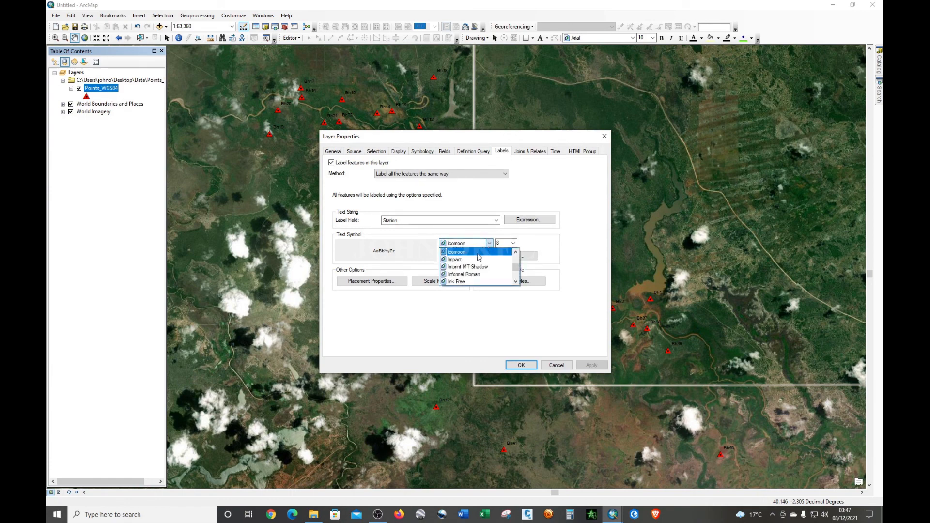
key(t)
scroll(473, 257, down, 1)
scroll(469, 279, down, 3)
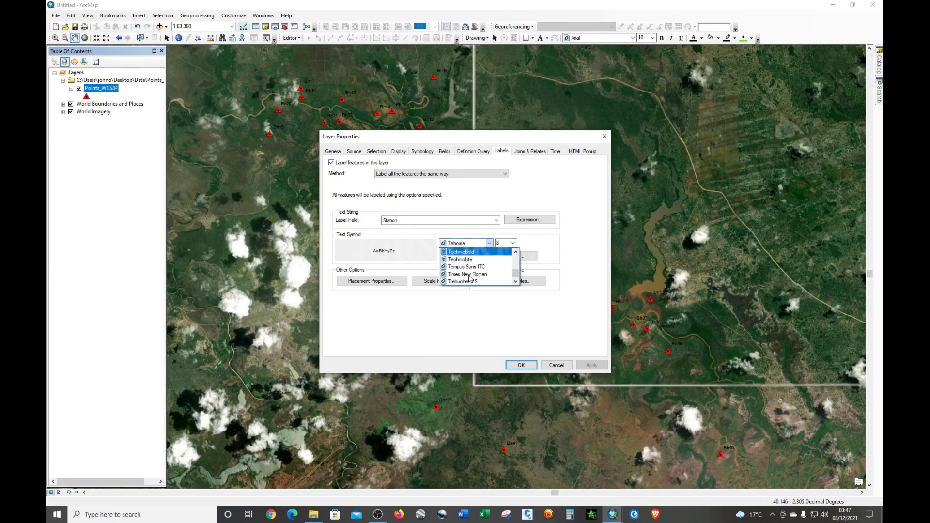
click(465, 267)
Step: Set the Points_WGS84 label size to 14 and the text colour to red, and apply the label changes
click(513, 242)
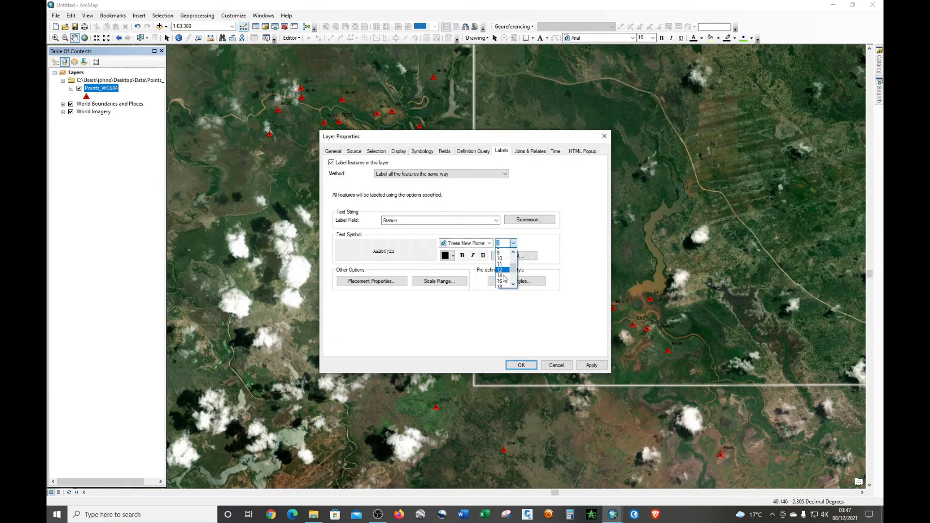
click(500, 279)
click(452, 256)
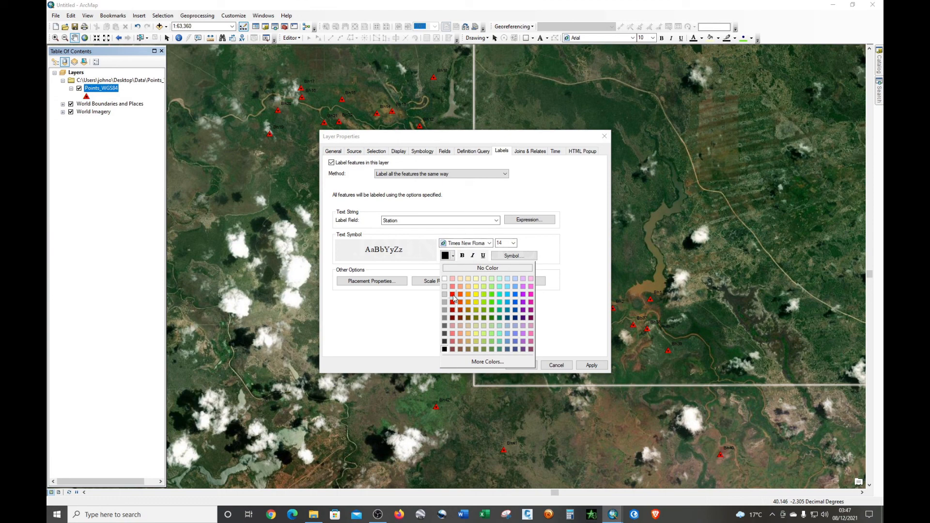
click(452, 294)
click(586, 365)
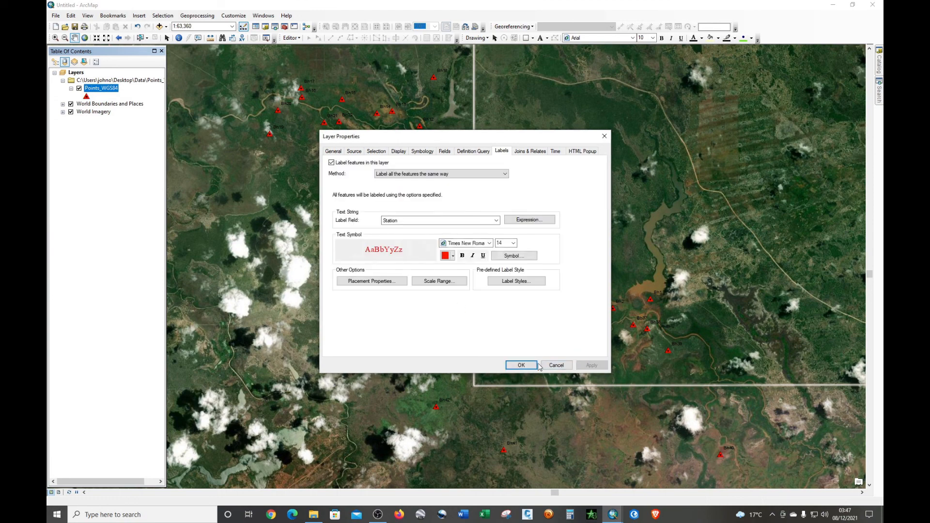
click(521, 365)
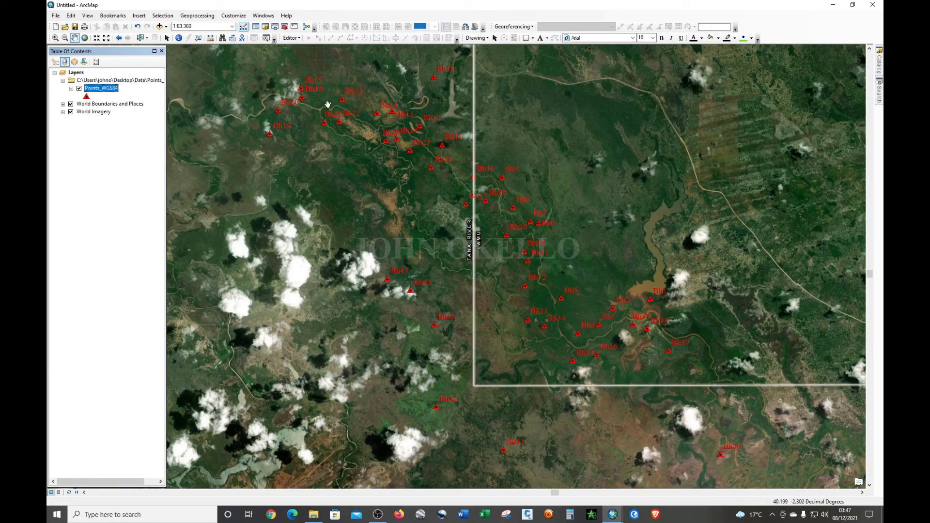
Step: Close the untitled WGS84 map document without saving its changes
drag(527, 237, 551, 239)
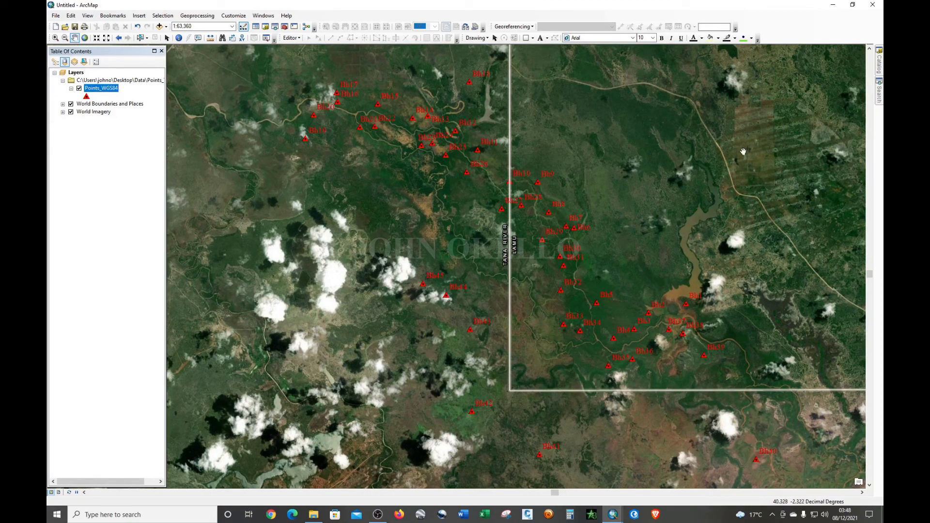
click(873, 6)
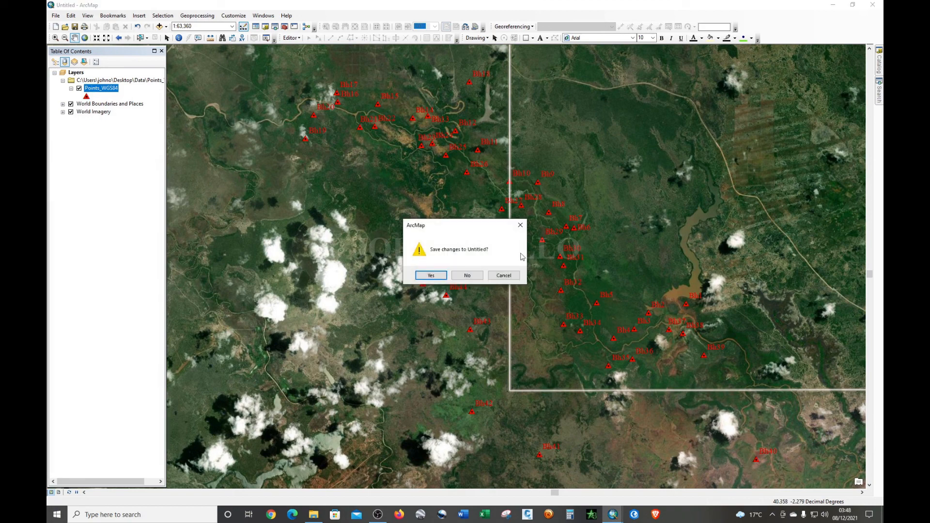
click(467, 275)
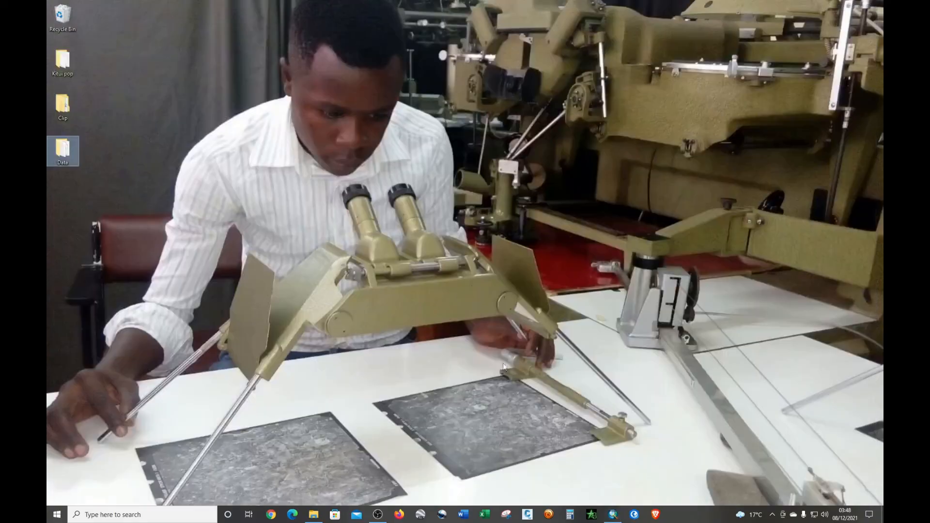